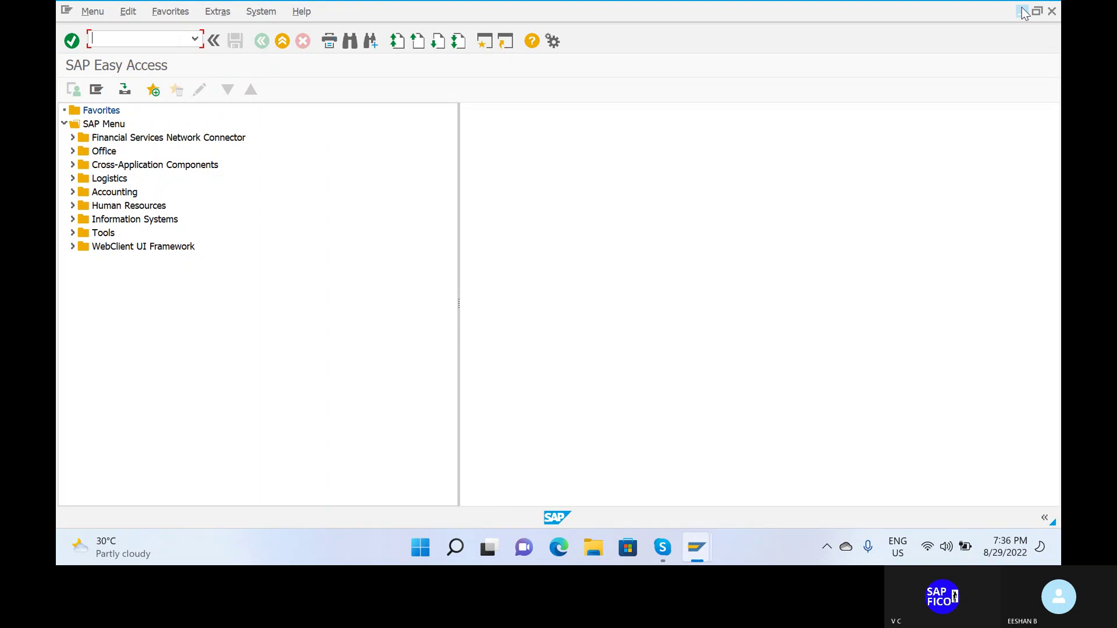
Step: Minimize SAP Easy Access and SAP Logon 750, then open the SAP SCENARIO file in Notepad
click(1023, 11)
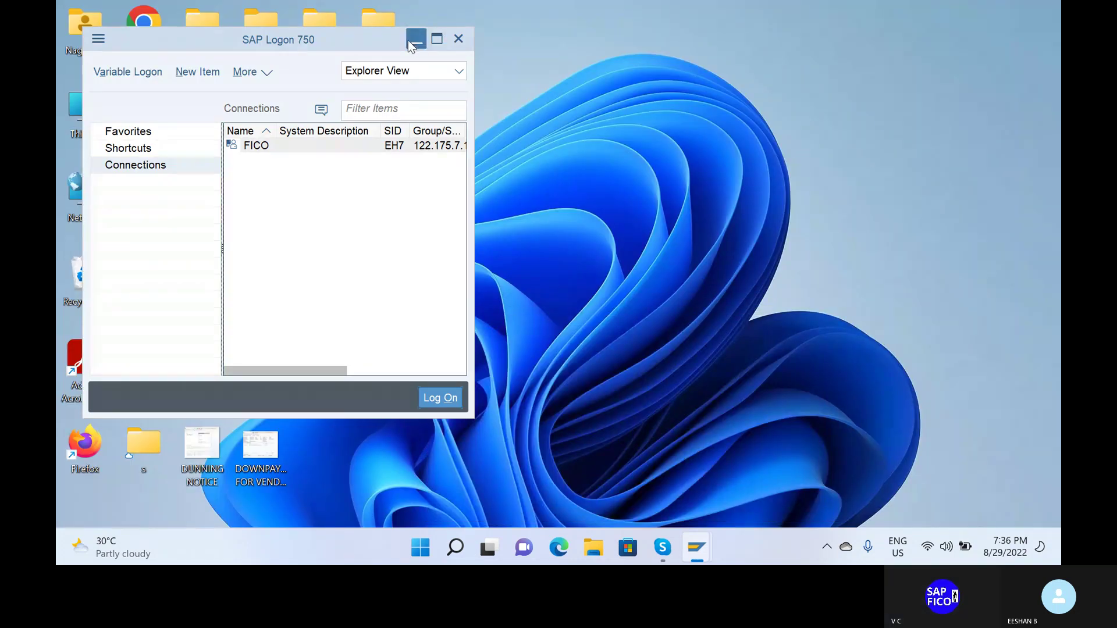
click(415, 39)
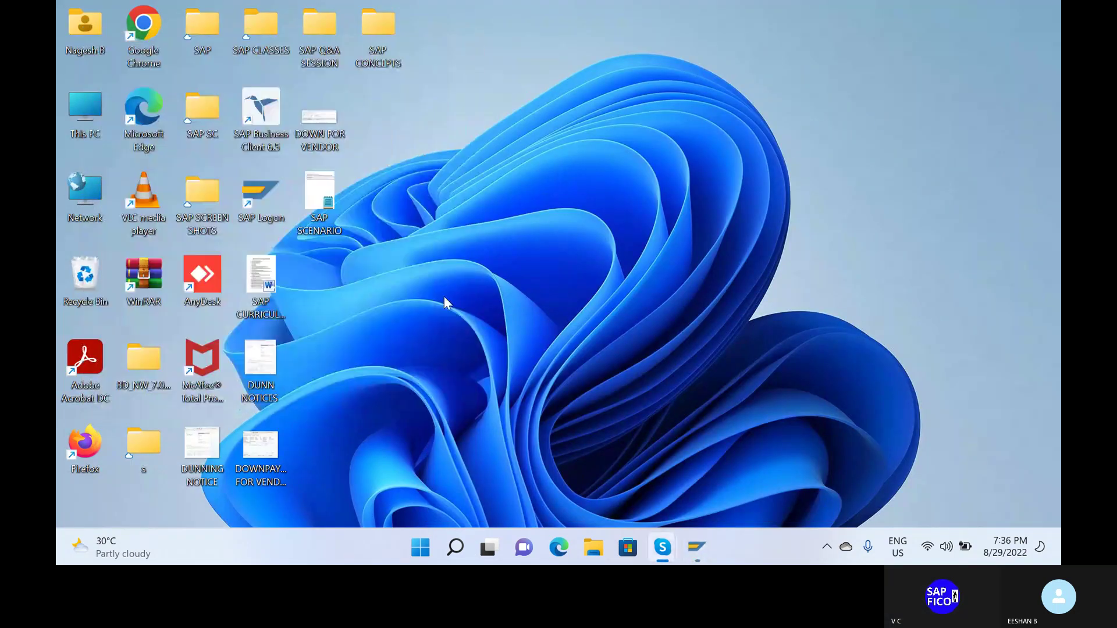
double_click(326, 198)
Step: Delete all the old installment scenario text from the note and maximize the Notepad window
click(385, 348)
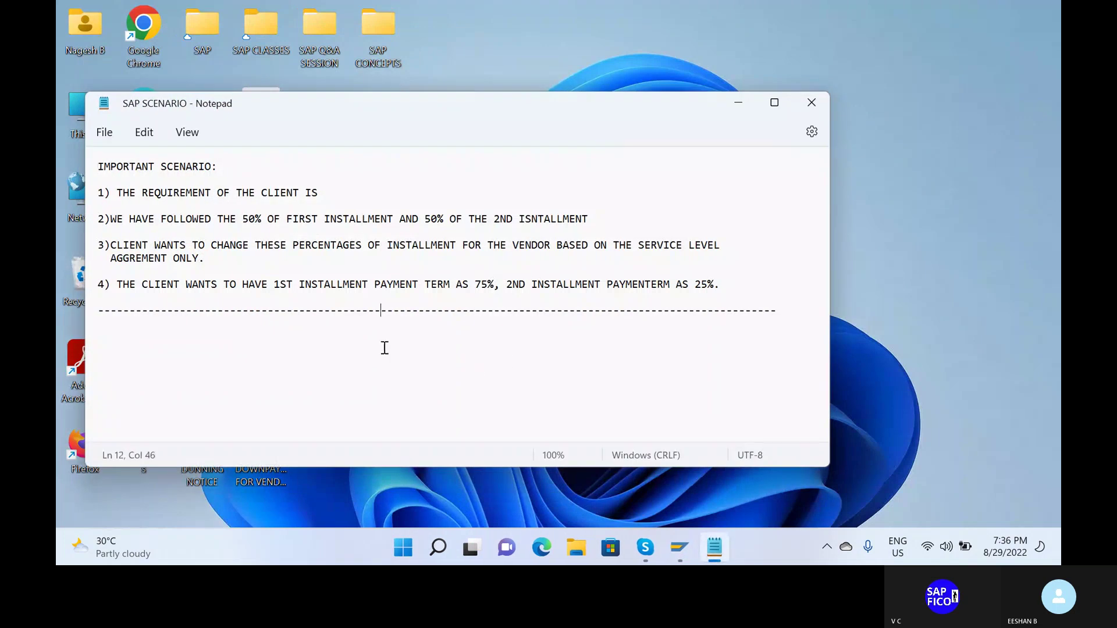
click(160, 343)
click(794, 315)
key(Return)
key(Return)
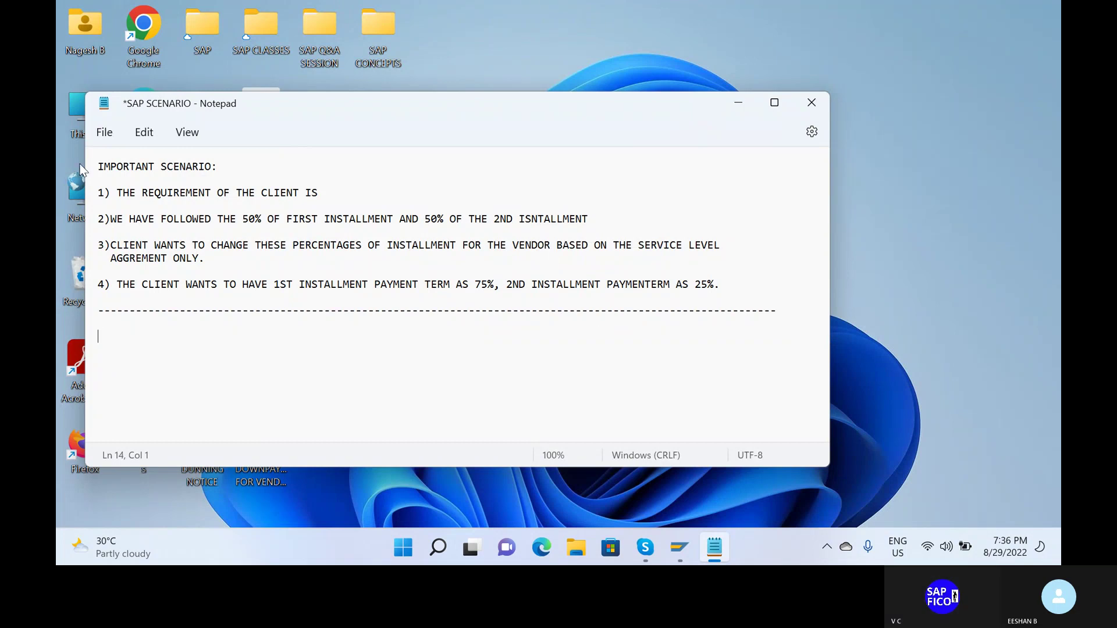
click(105, 157)
key(ctrl+a)
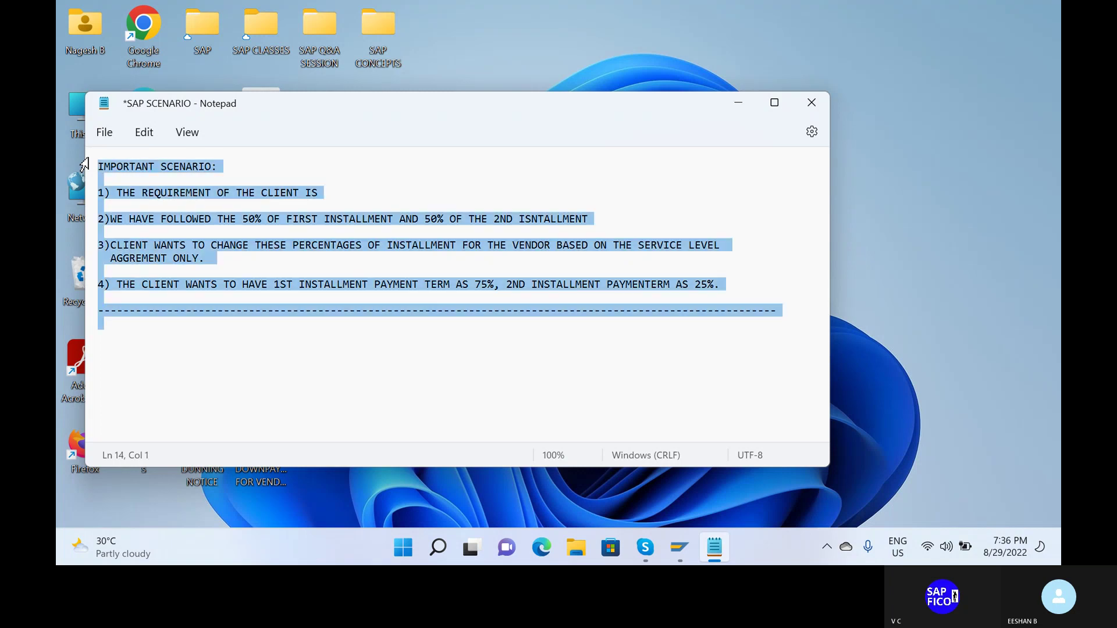
key(BackSpace)
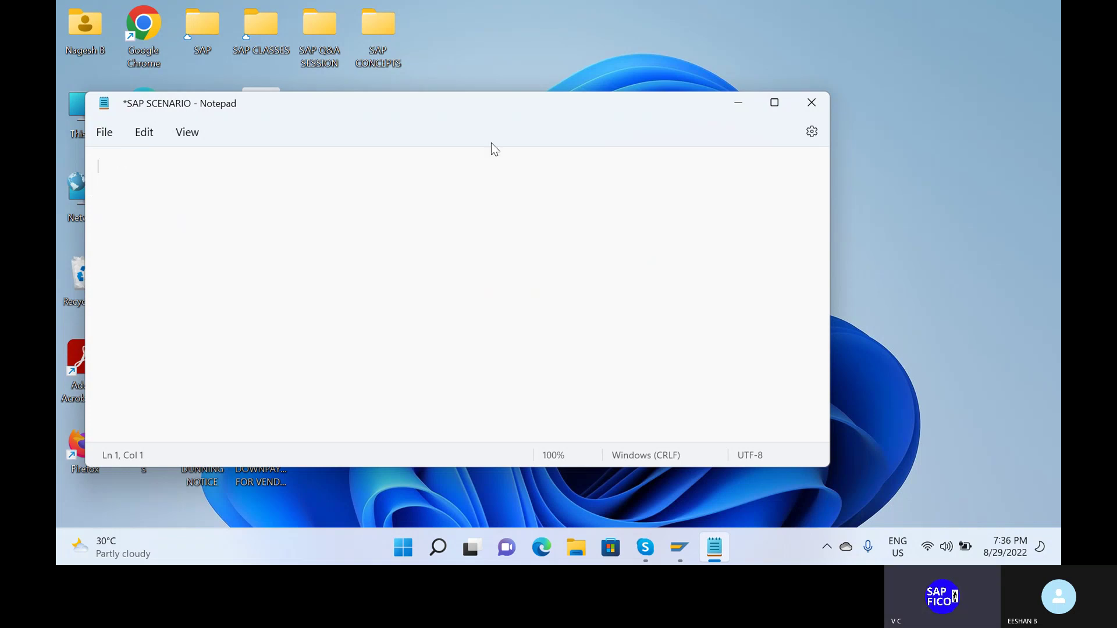
click(813, 37)
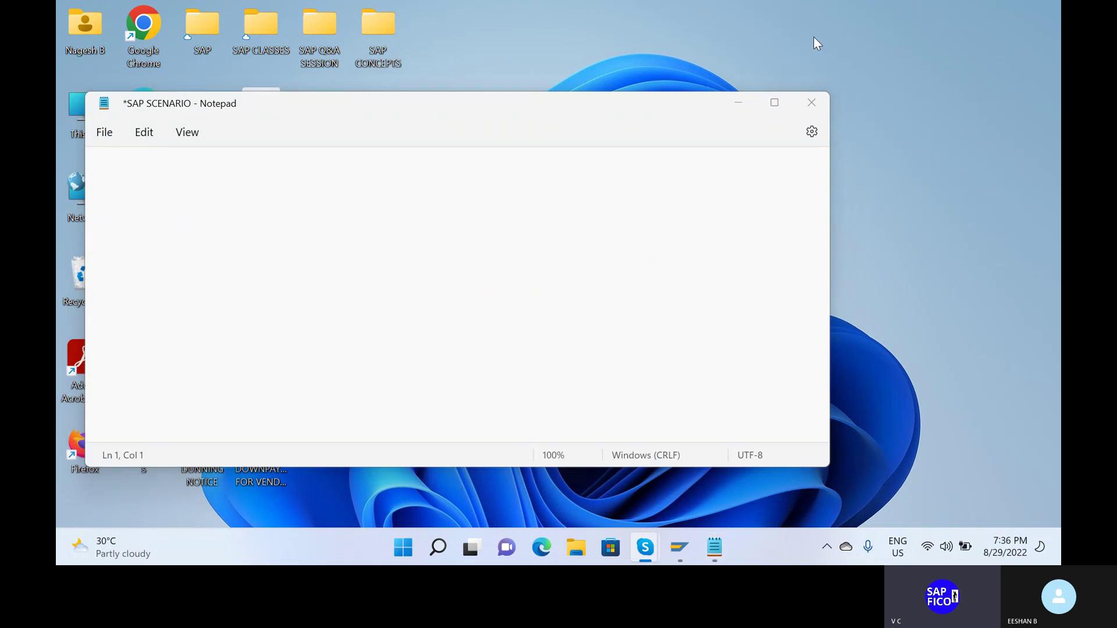
click(776, 103)
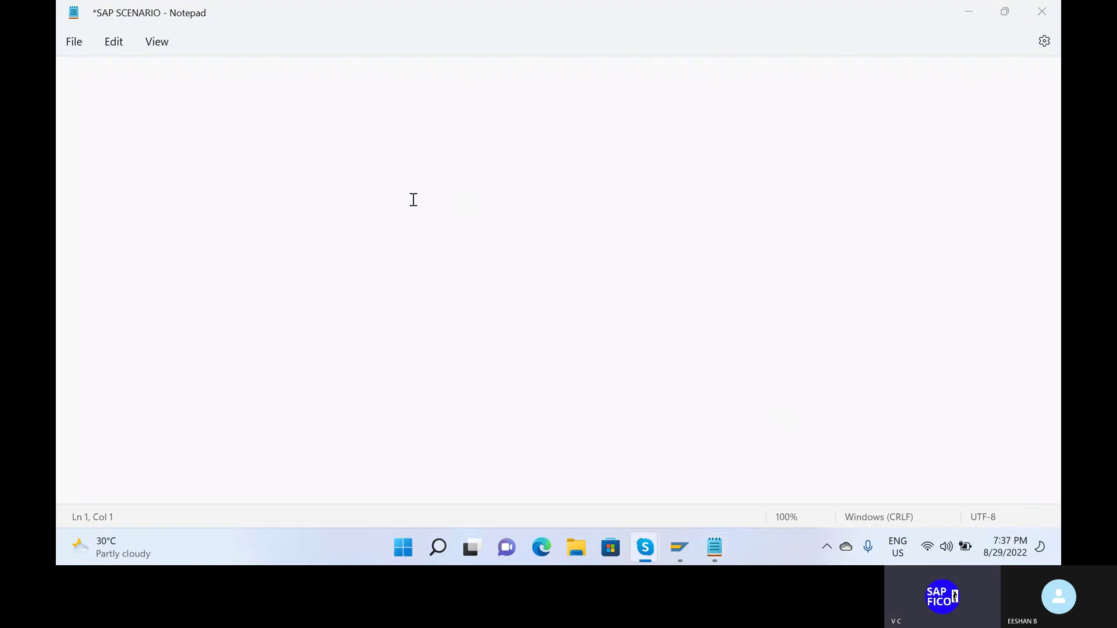
Step: Type the heading 'WE HAVE 3 TYPES OF SERVERS' in the empty note
click(103, 74)
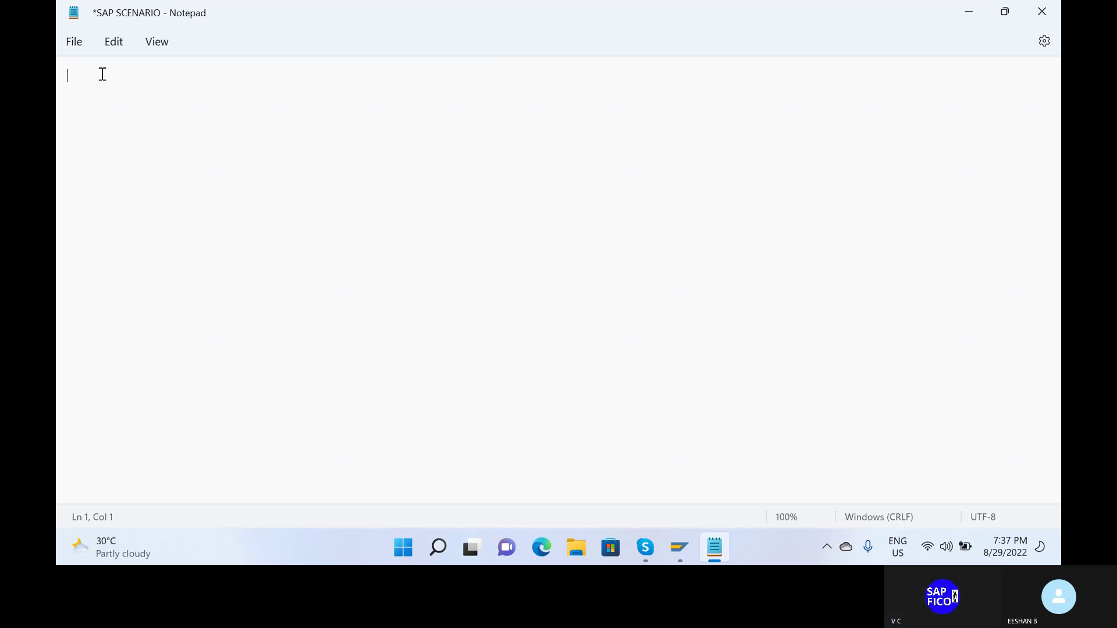
text(H)
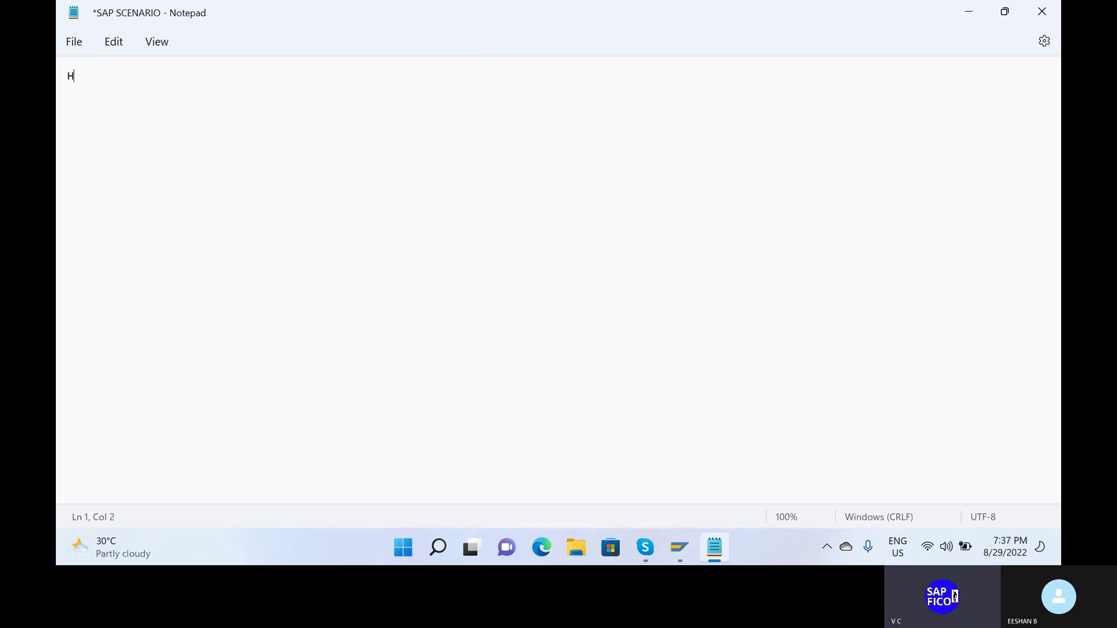
key(BackSpace)
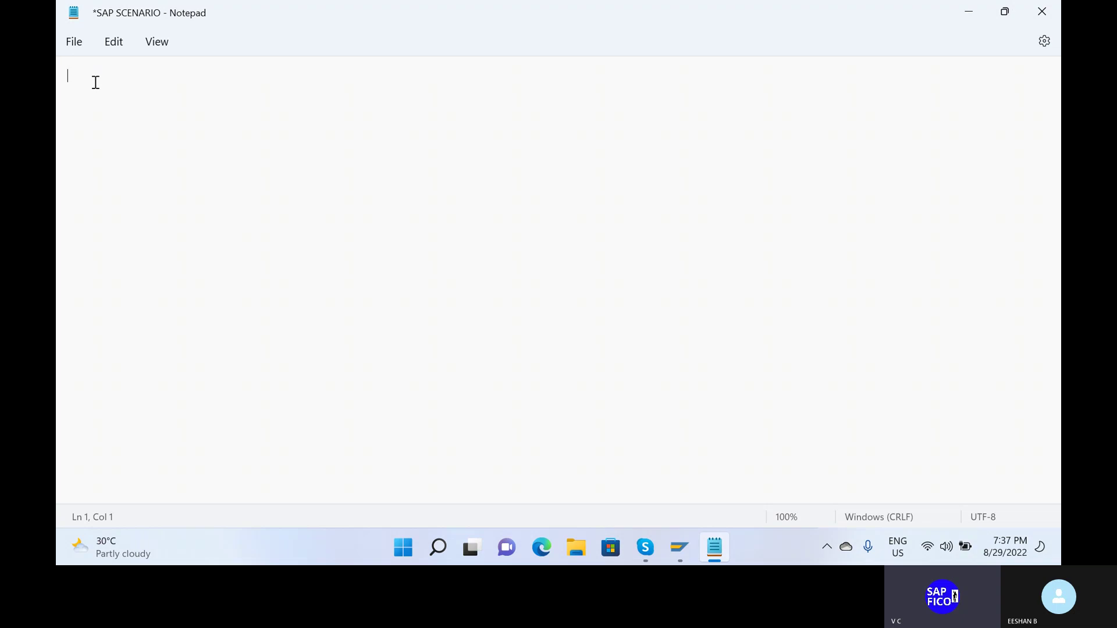
text(WE)
key(BackSpace)
key(BackSpace)
key(BackSpace)
text(WE HAV)
text(E )
text(3 TI)
key(BackSpace)
text(YPES OF SERVERS)
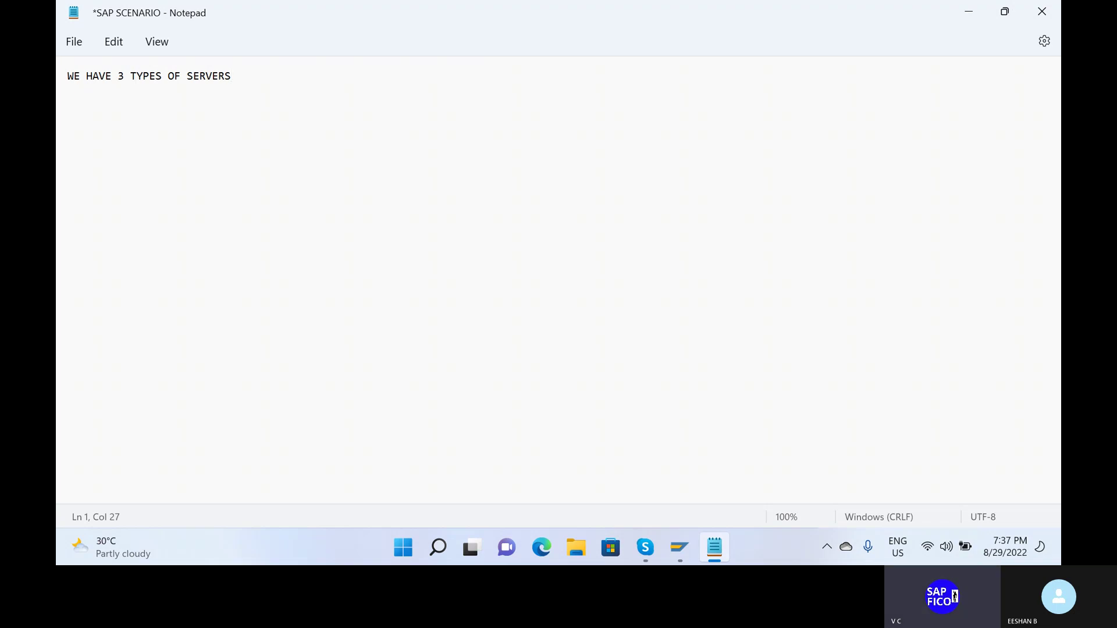
Step: List '1)DEVELOPMENT SERVER', '2)QUALITY SERVER' and '3)PRODUCTION SERVER' below the heading
key(Return)
key(Return)
text(1))
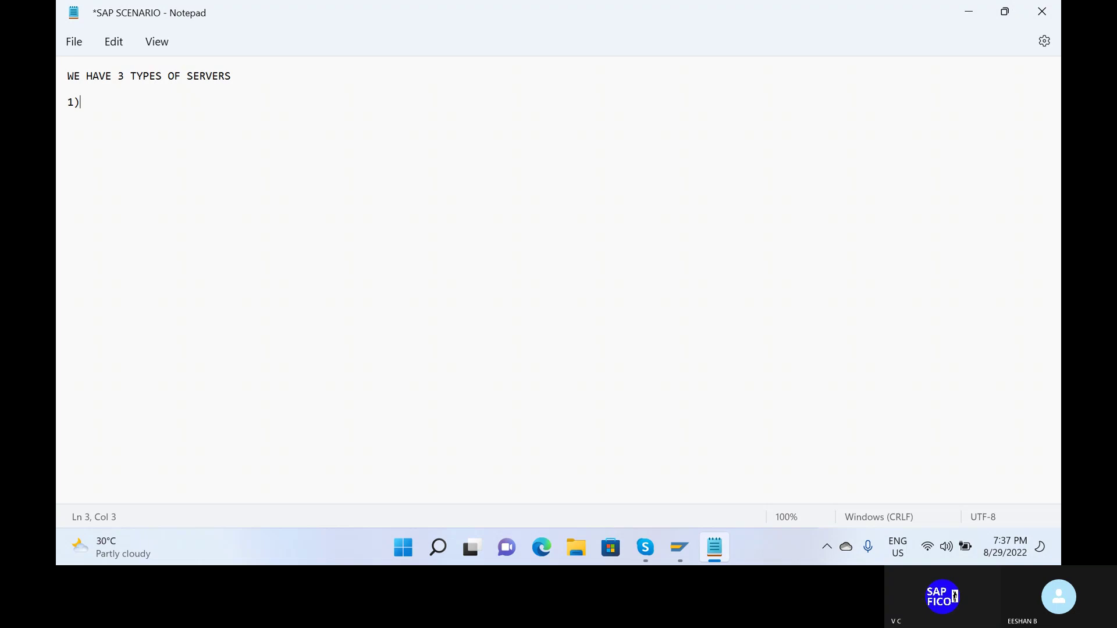
text(DEVELOPMENT SERVER)
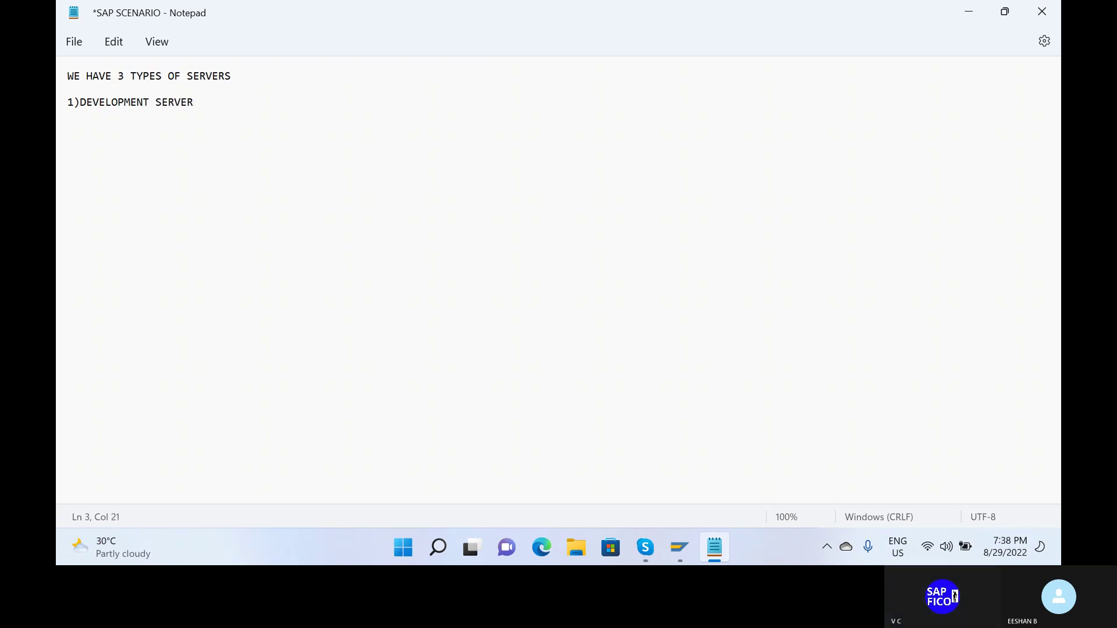
key(Return)
text(2))
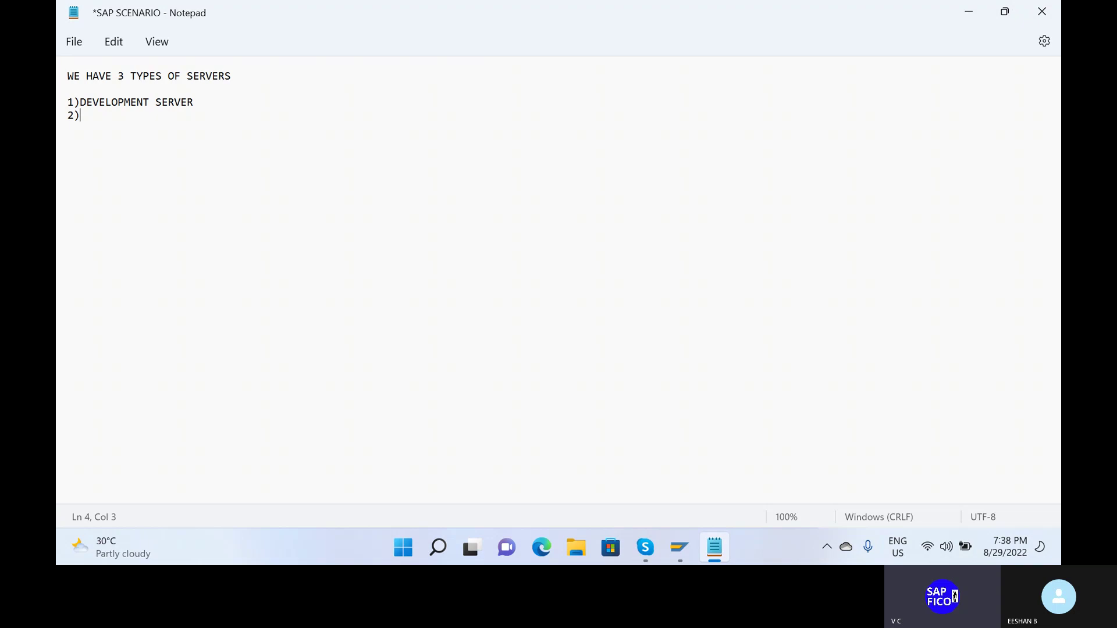
text(QUALITY S)
text(ERVER )
text(3))
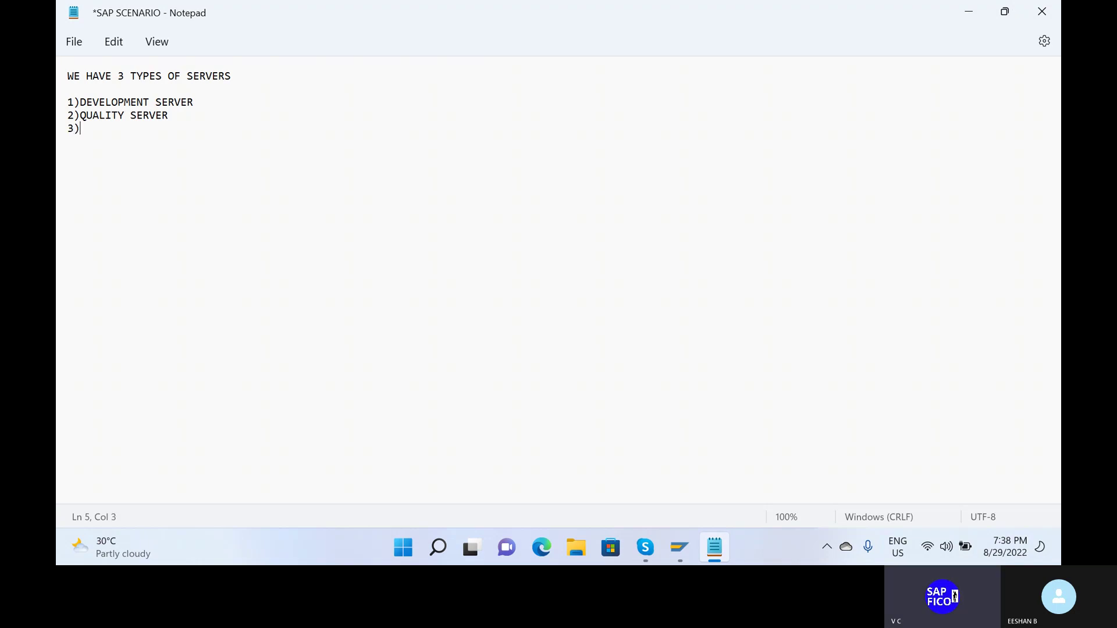
text(PRODUCTION )
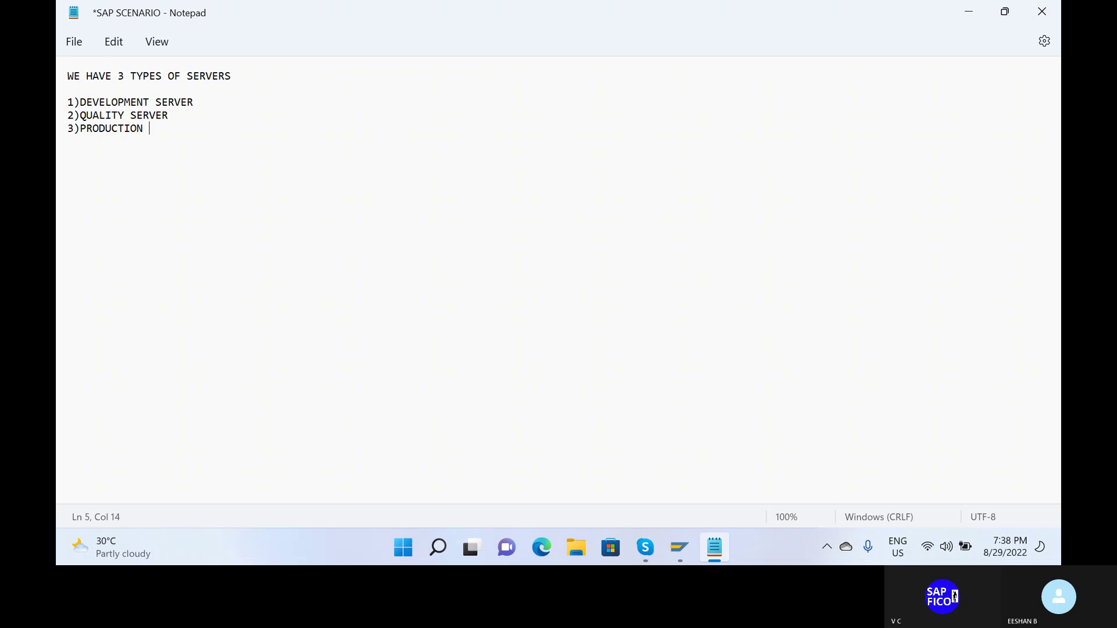
text(SERVER)
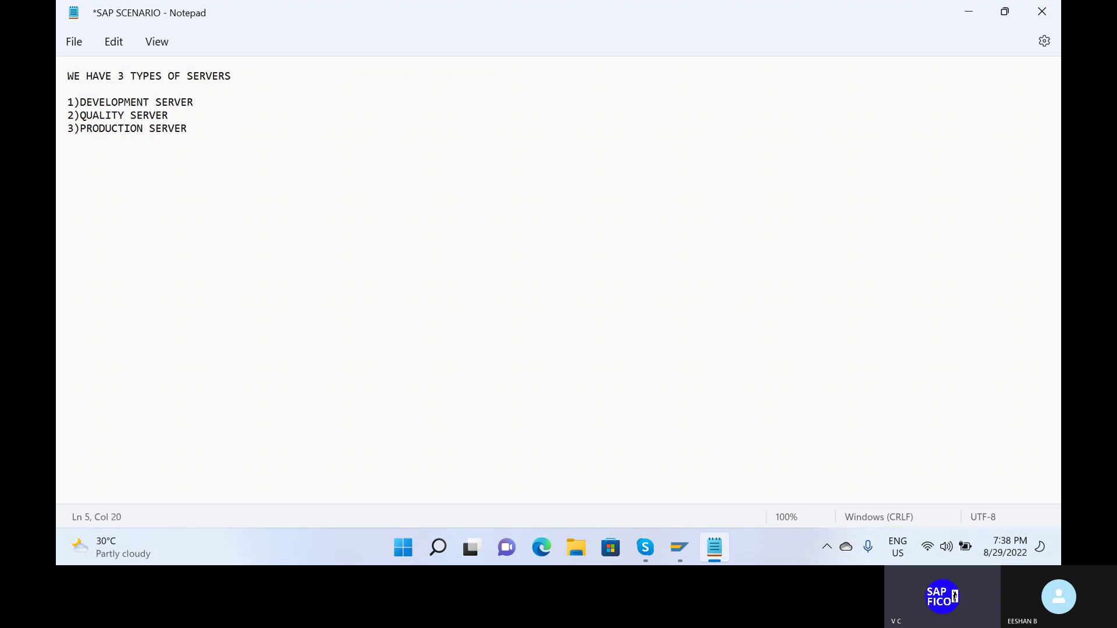
Step: Add 'WE WANT TO MOVE THE CUSTOMIZATION REQUEST FROM DEVELOPMENT SERVER TO THE QUALITY SERVER'
key(Return)
key(Return)
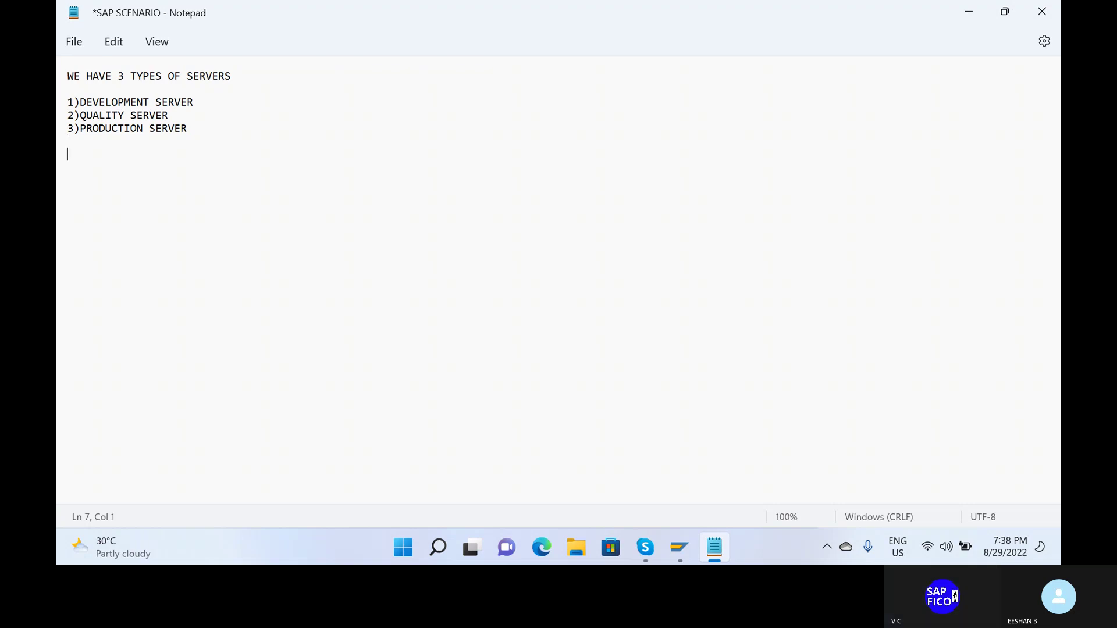
text(WE W)
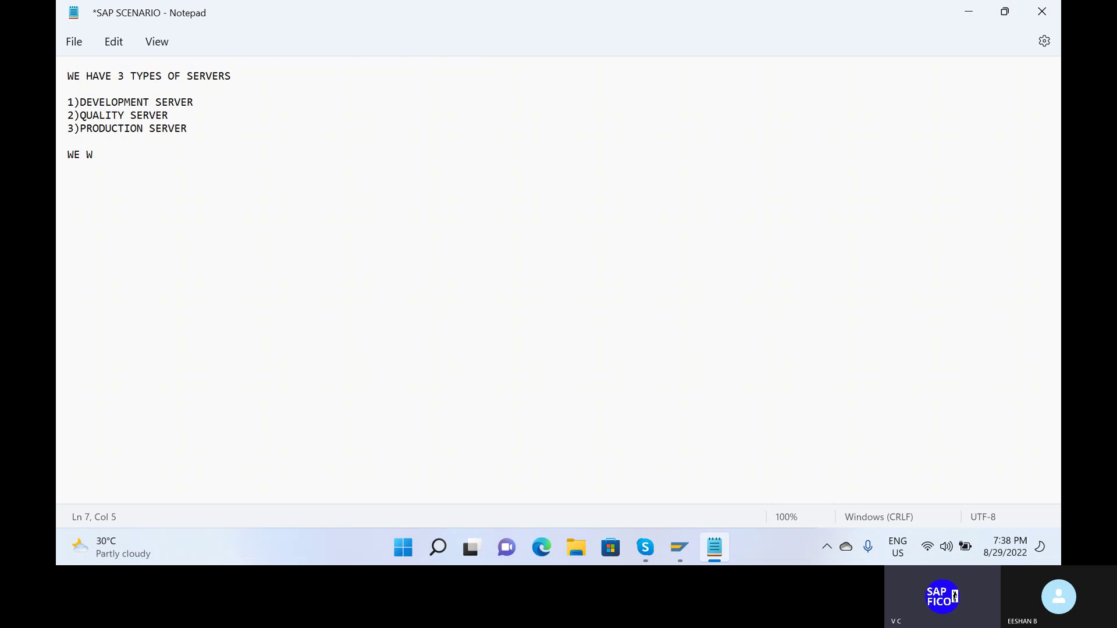
text(ANT TO MOVE THE CUSTOMIZ)
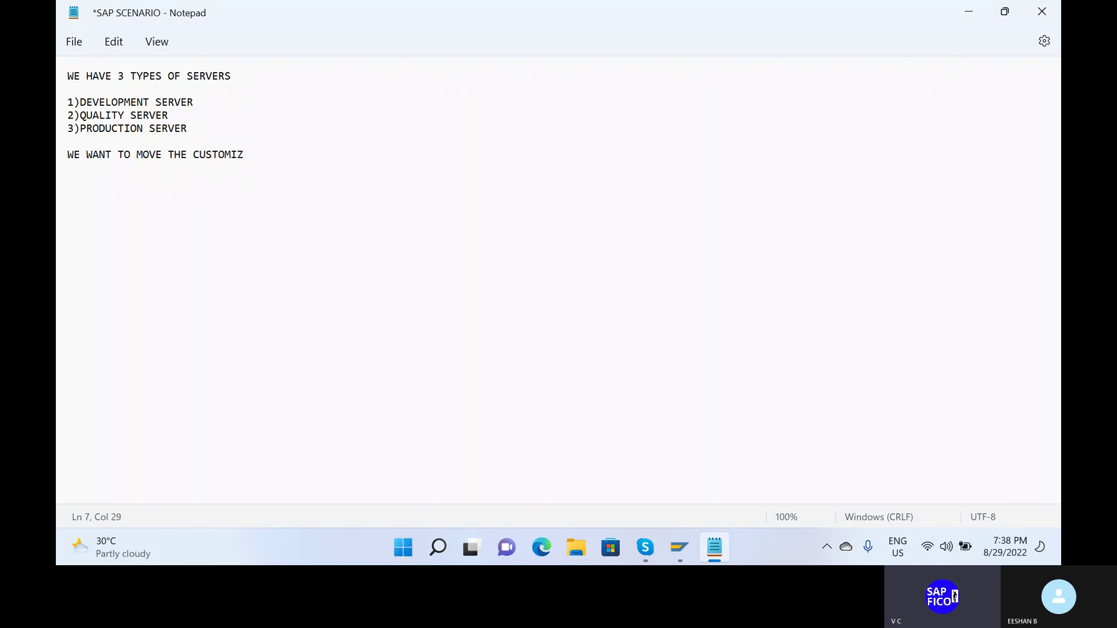
text(ATION)
key(BackSpace)
key(BackSpace)
text(O)
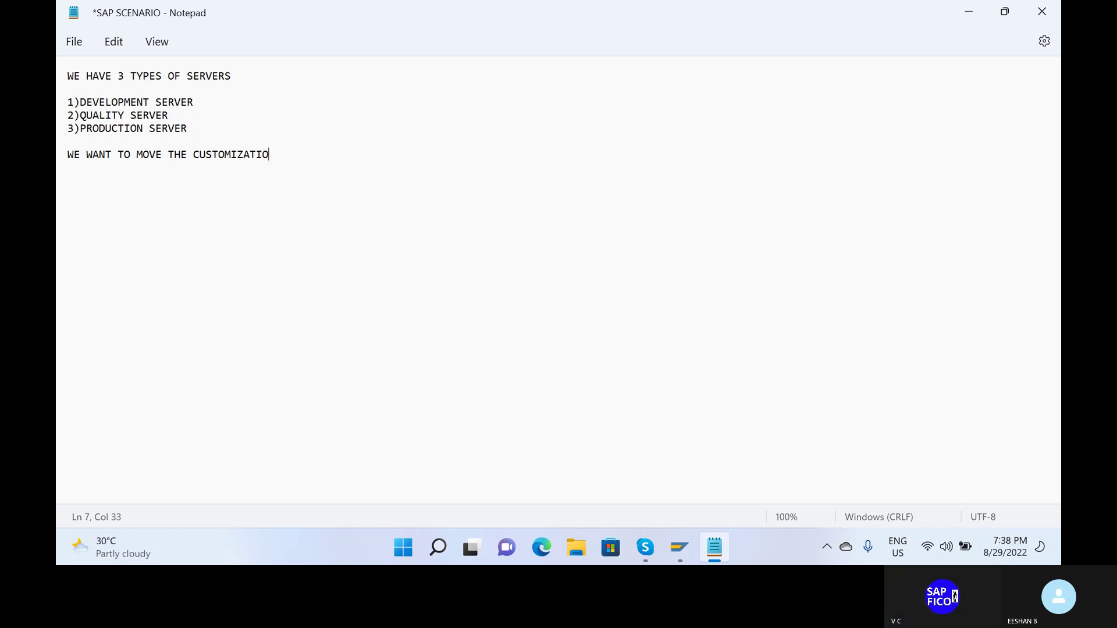
text(N REQUEST FROM )
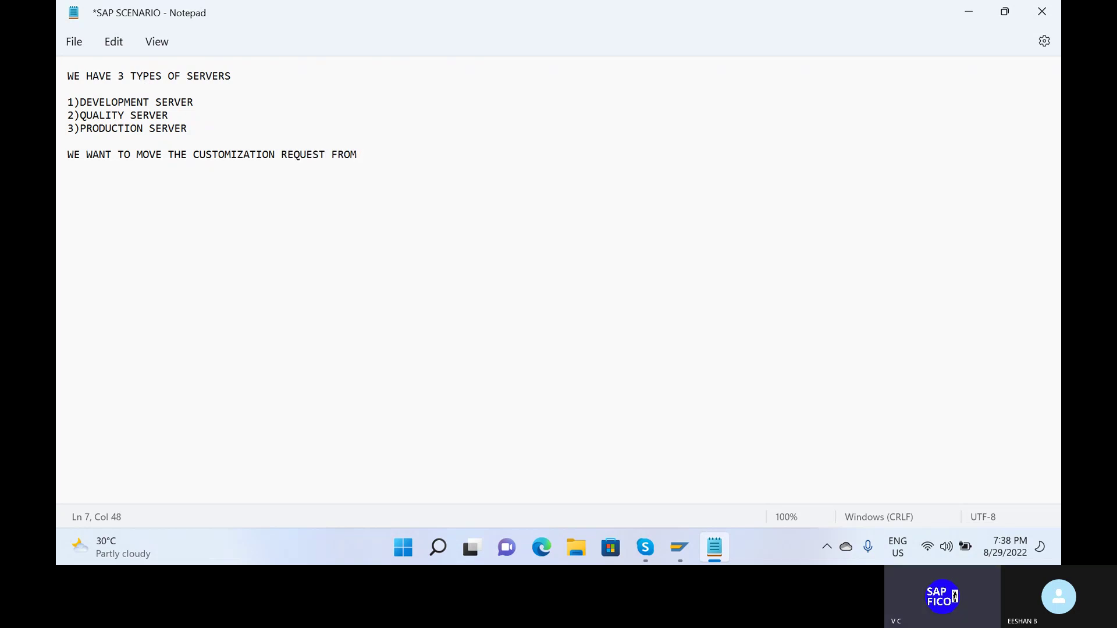
text(ONE S)
key(BackSpace)
key(BackSpace)
key(BackSpace)
key(BackSpace)
key(BackSpace)
text(DEVEL)
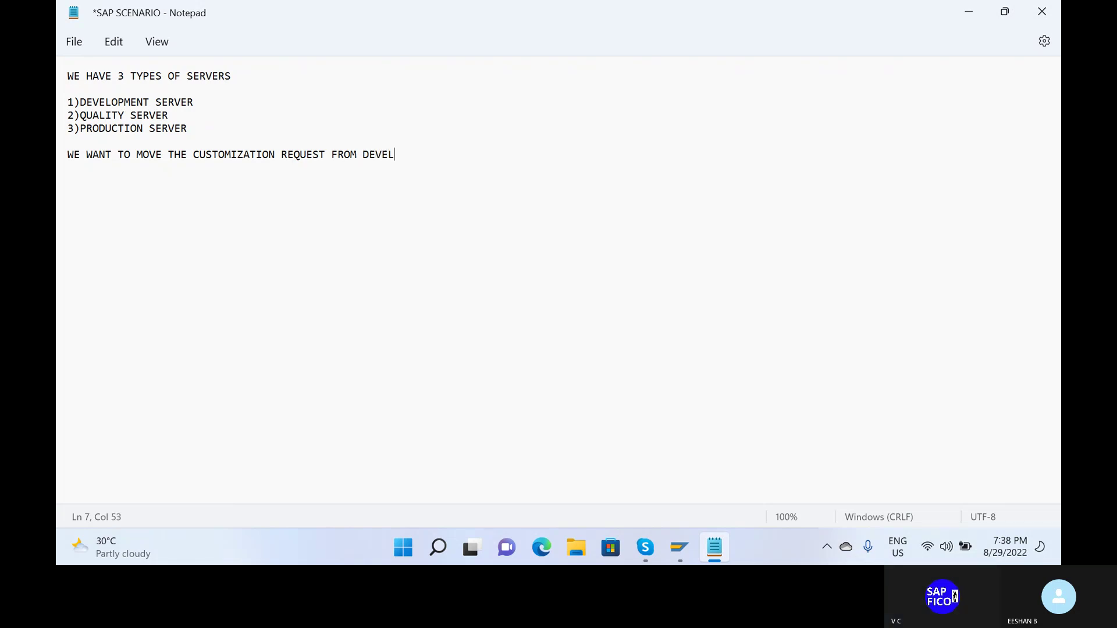
text(OPMENT )
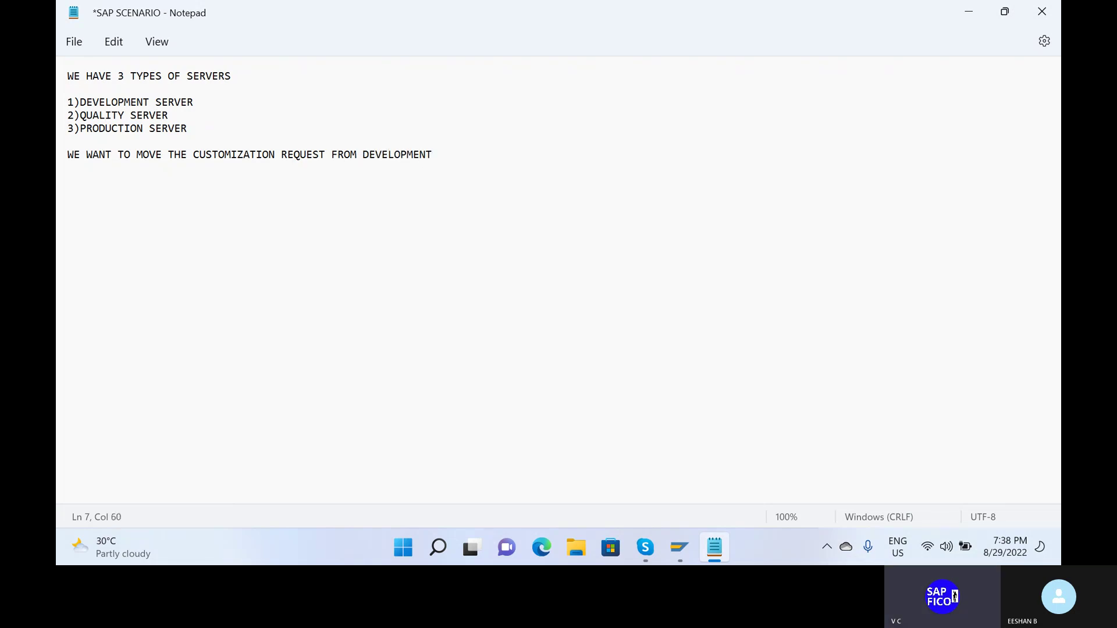
text(SERVER TO )
text(THE QU)
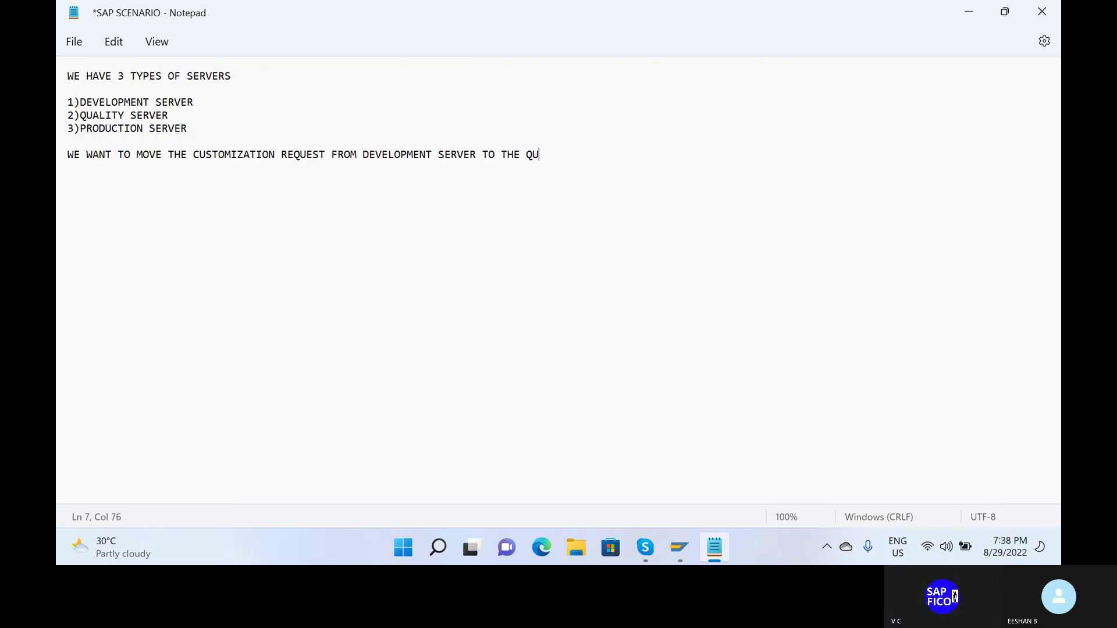
text(ALITY SE)
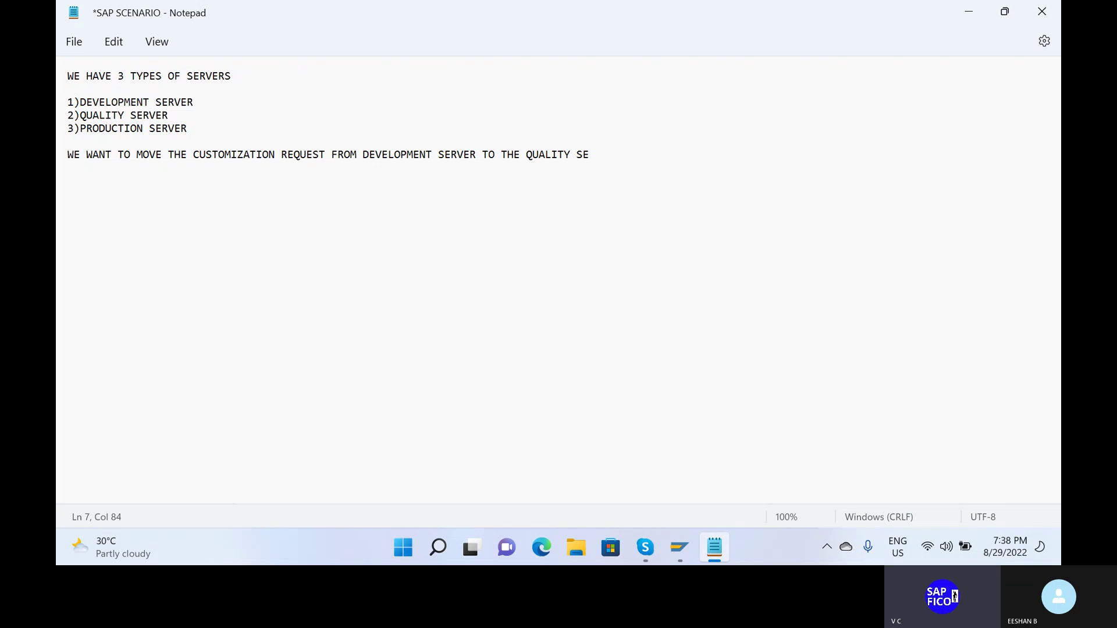
text(RVER,)
Step: Add the line 'TO SEE THE CUSTOMIZATION REQUEST AND TRANSPORT REQUEST AND WORK BENCH REQUEST'
key(BackSpace)
key(Return)
text(TO SEE THE CUSTO)
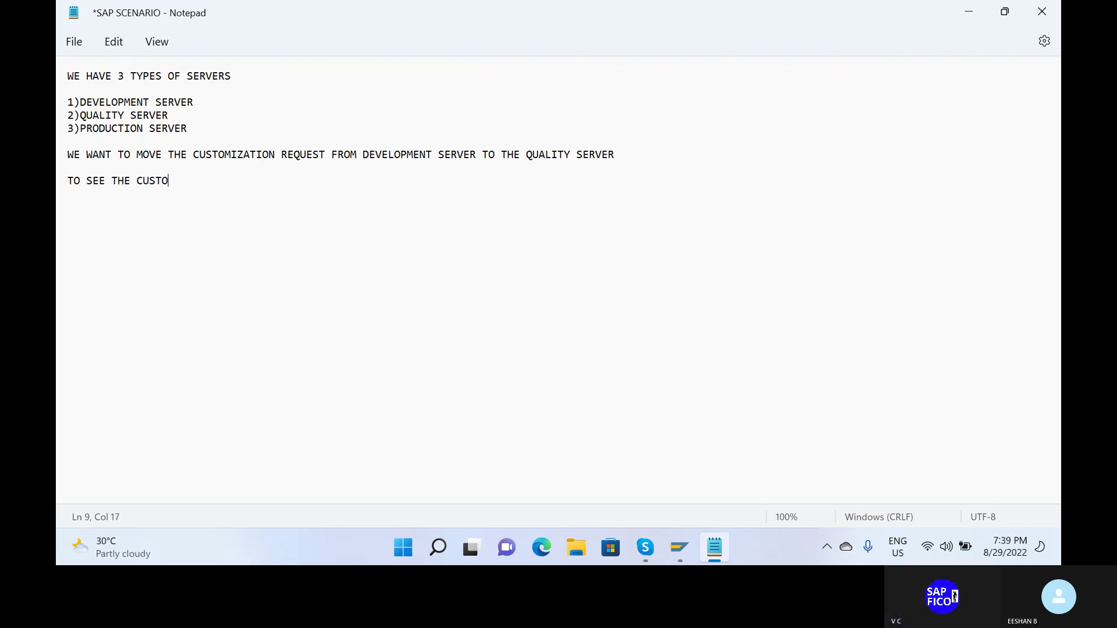
text(MIZATION )
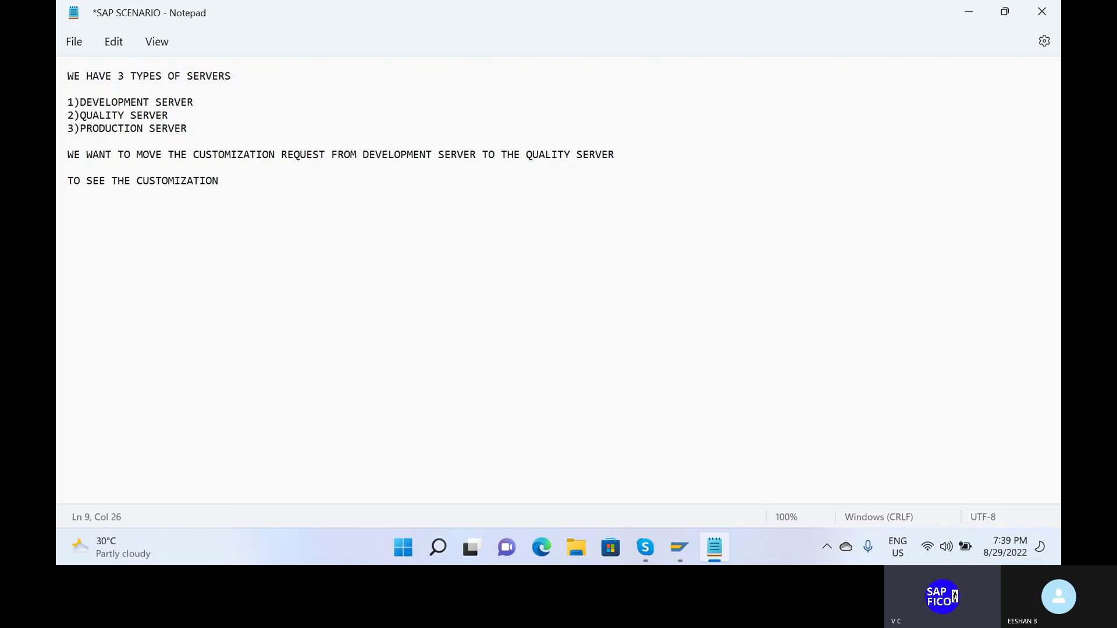
text(QUAL)
key(BackSpace)
key(BackSpace)
key(BackSpace)
key(BackSpace)
text(REQUEST )
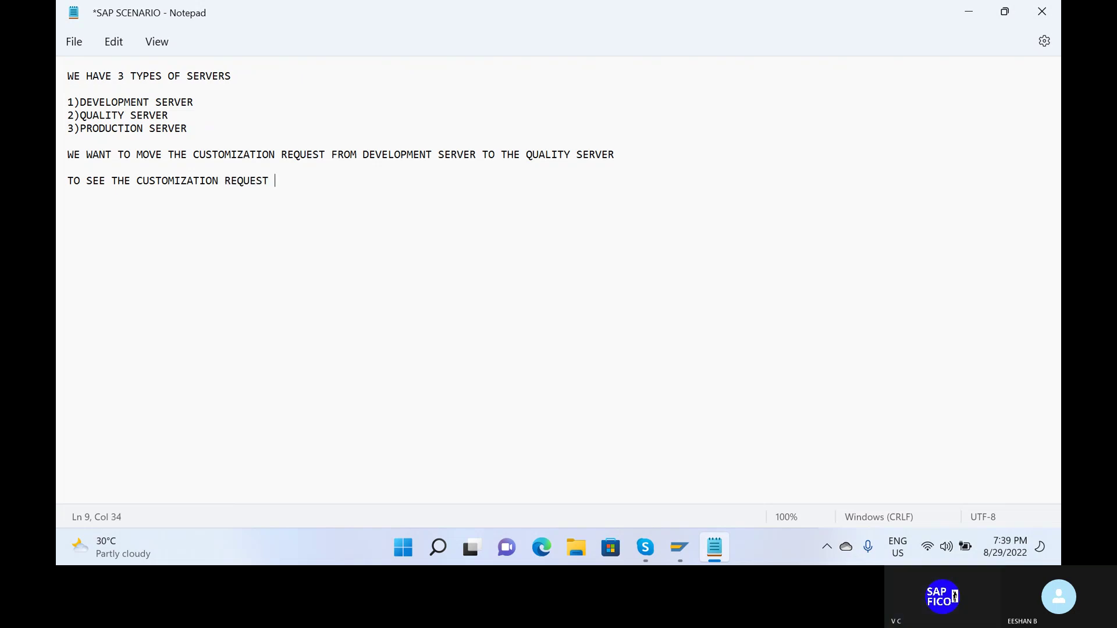
text(AND TRANSPORT REQUES)
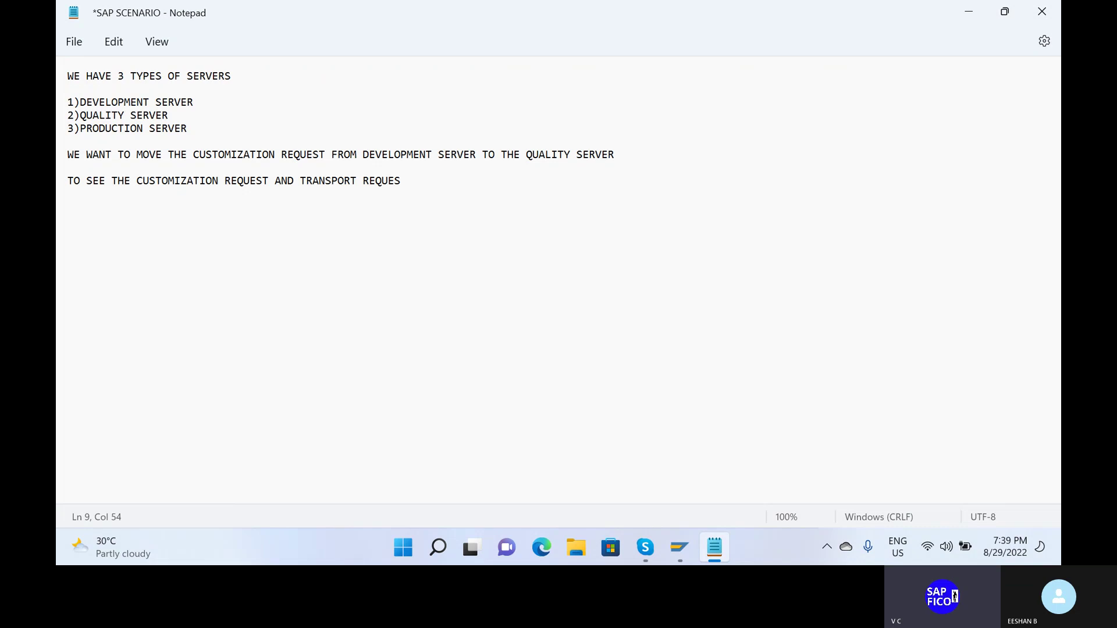
text(T )
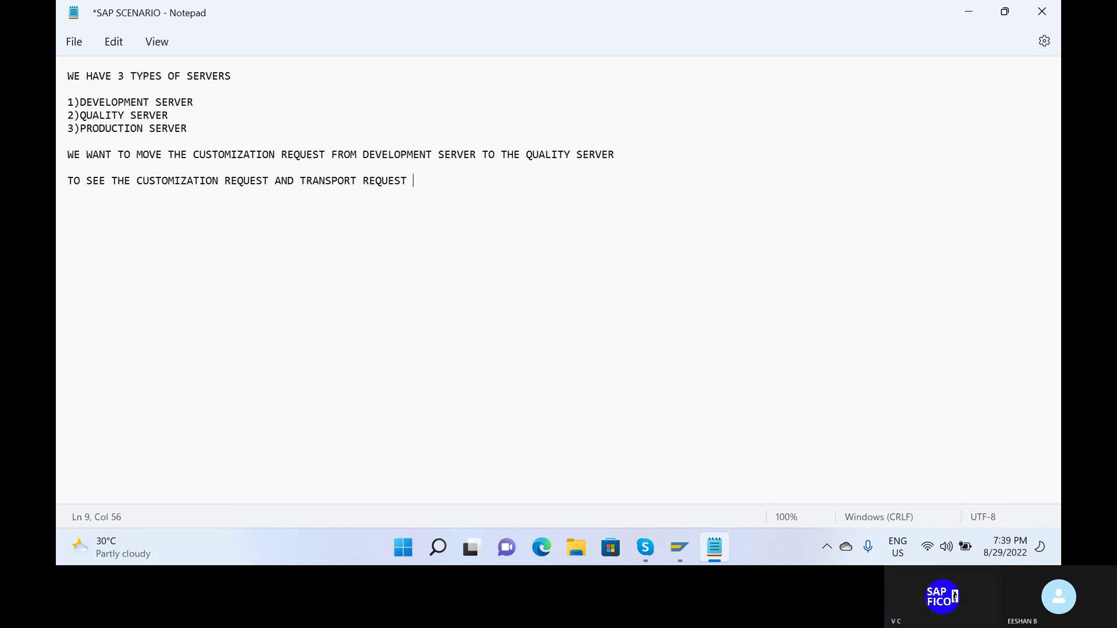
text(AND WOR)
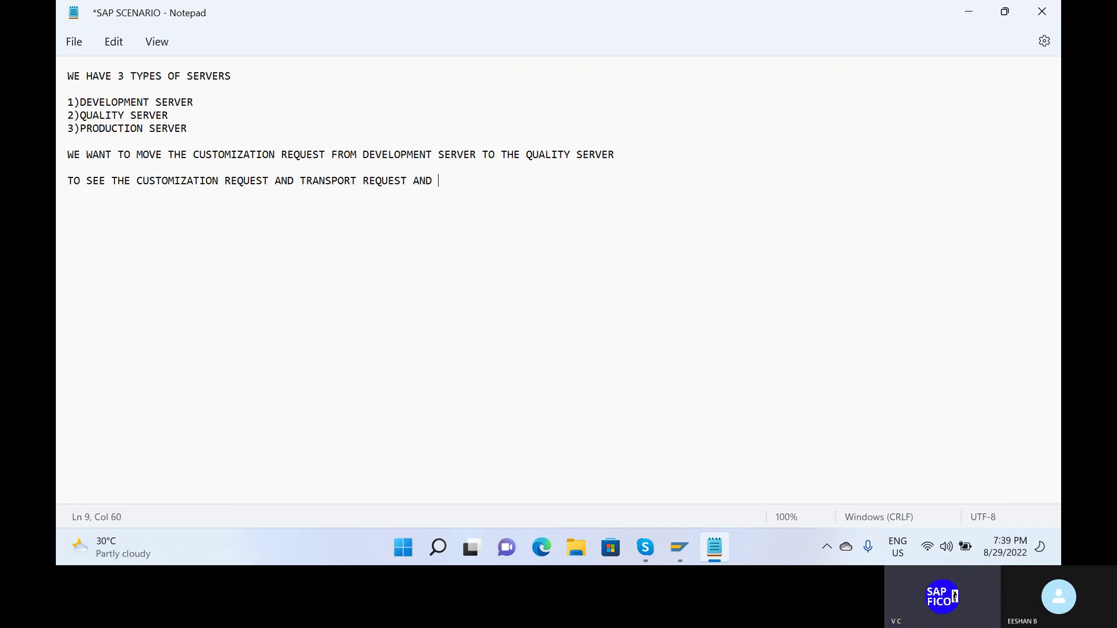
key(BackSpace)
key(BackSpace)
text(RK BENCH)
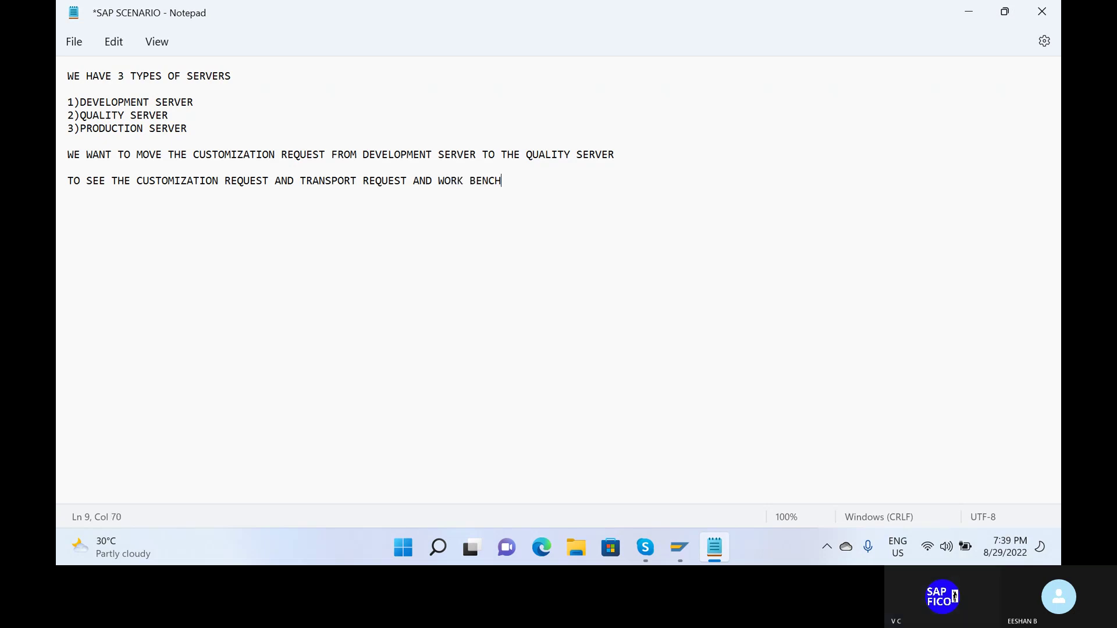
text( REQU)
text(ST)
Step: Add a new line 'WE WILL USE T-SE09 OR T-SE10.'
key(Return)
key(Return)
text(WE W)
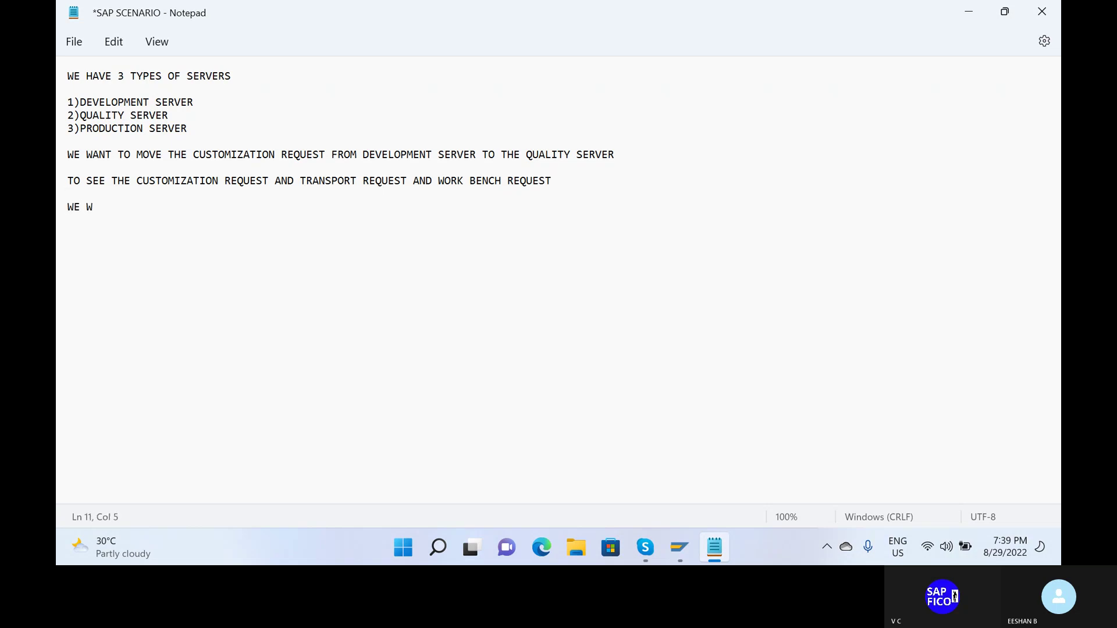
text(ILL USE T-)
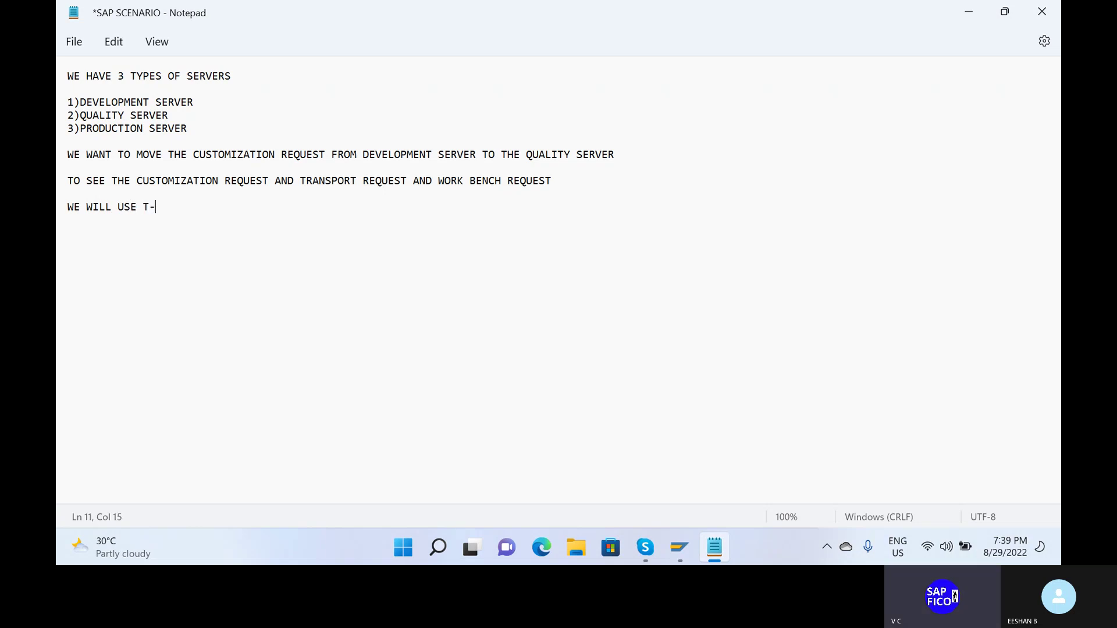
key(BackSpace)
key(BackSpace)
text(T-SE09 )
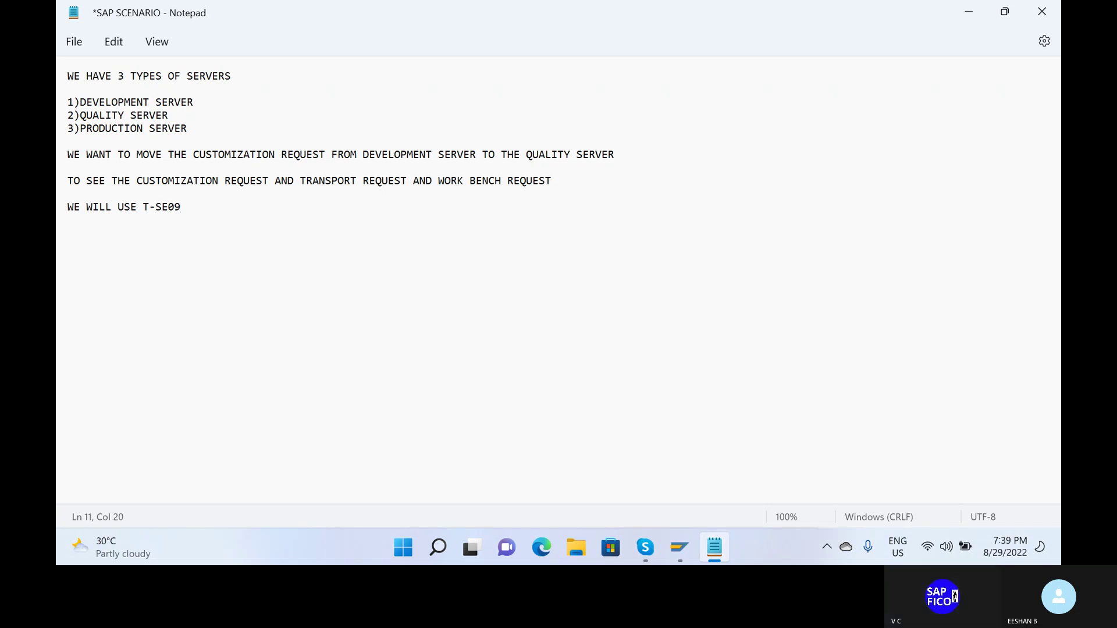
text(OR T-SE)
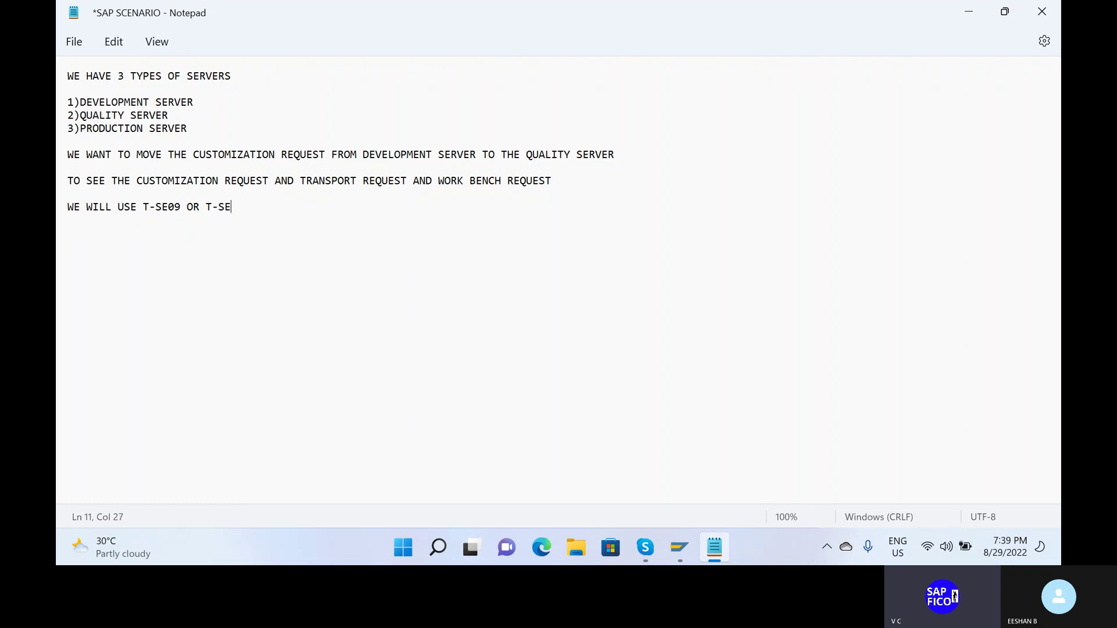
text(10)
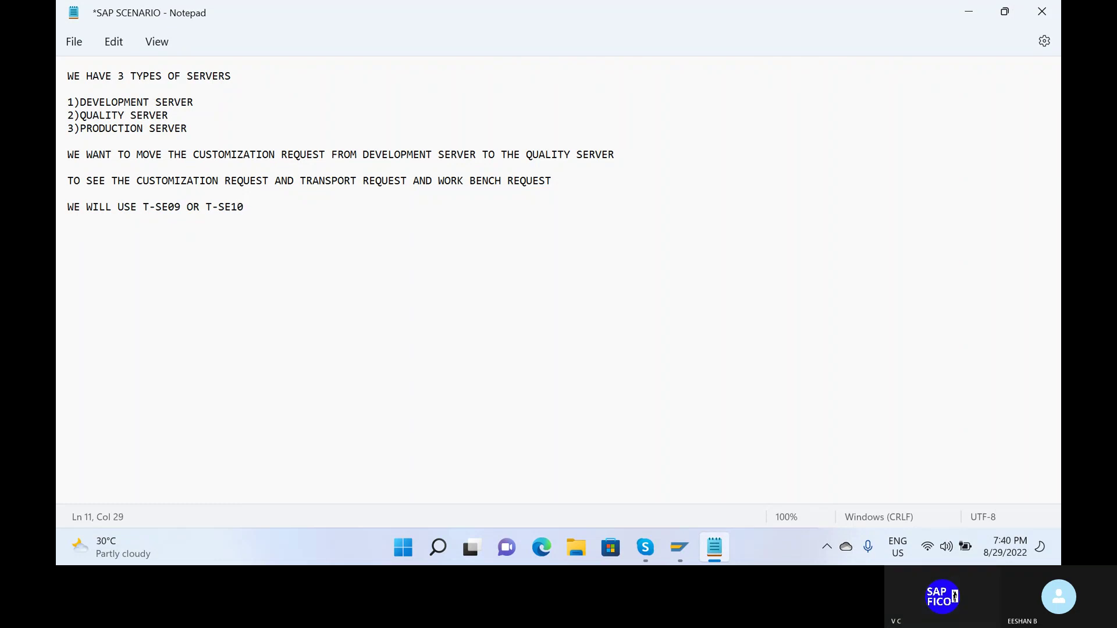
text(.)
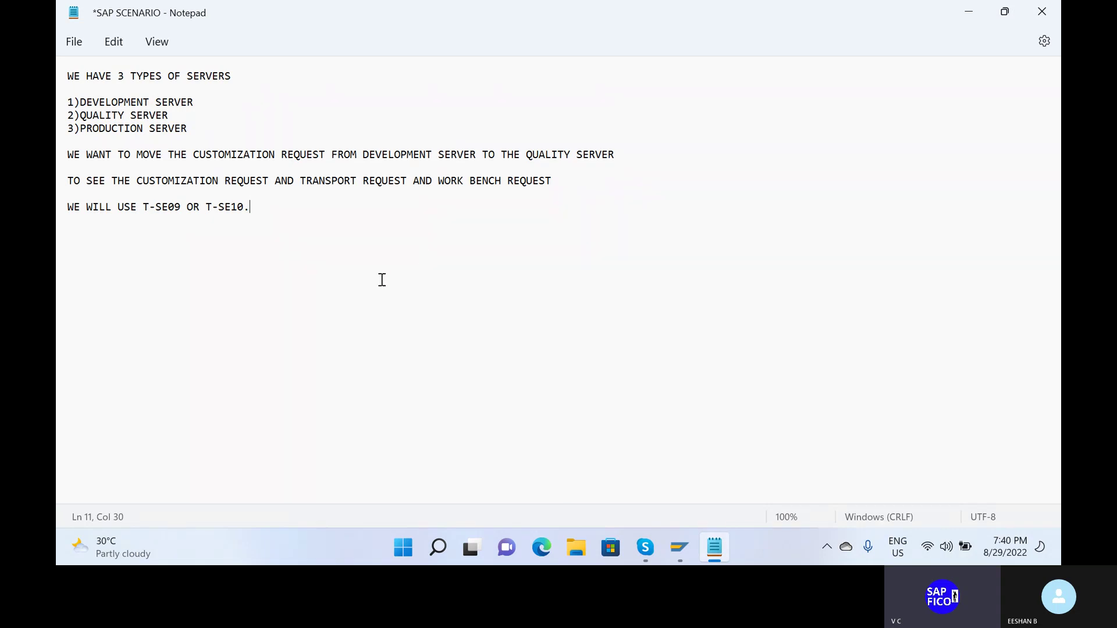
Step: Run SE09 in SAP Easy Access and dismiss the broken server connection error
mouse_move(680, 547)
click(686, 478)
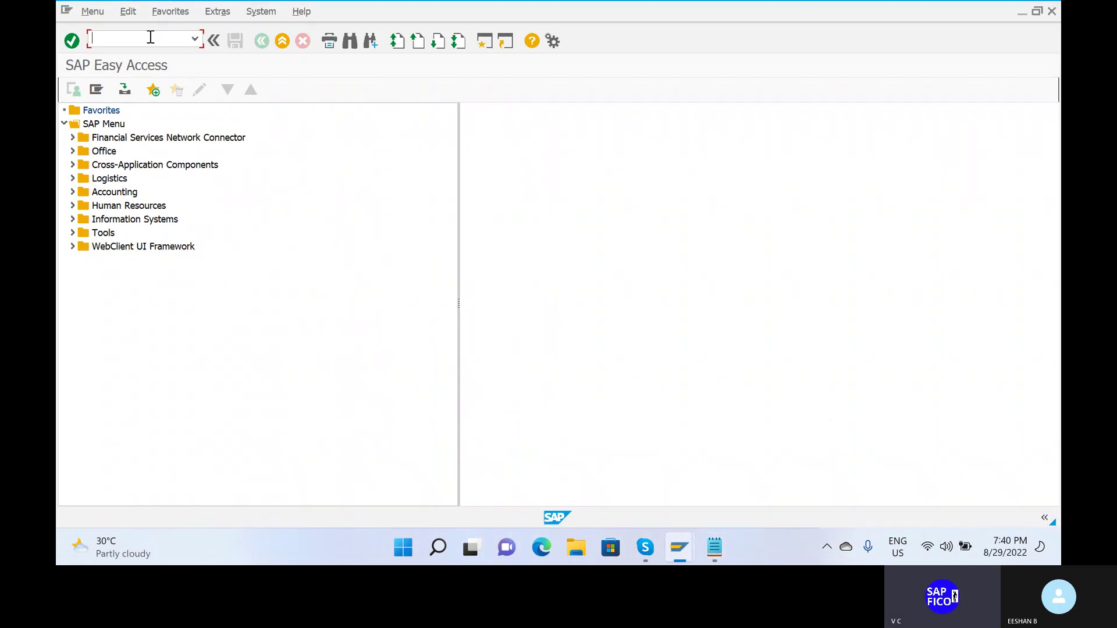
text(SE09)
key(Return)
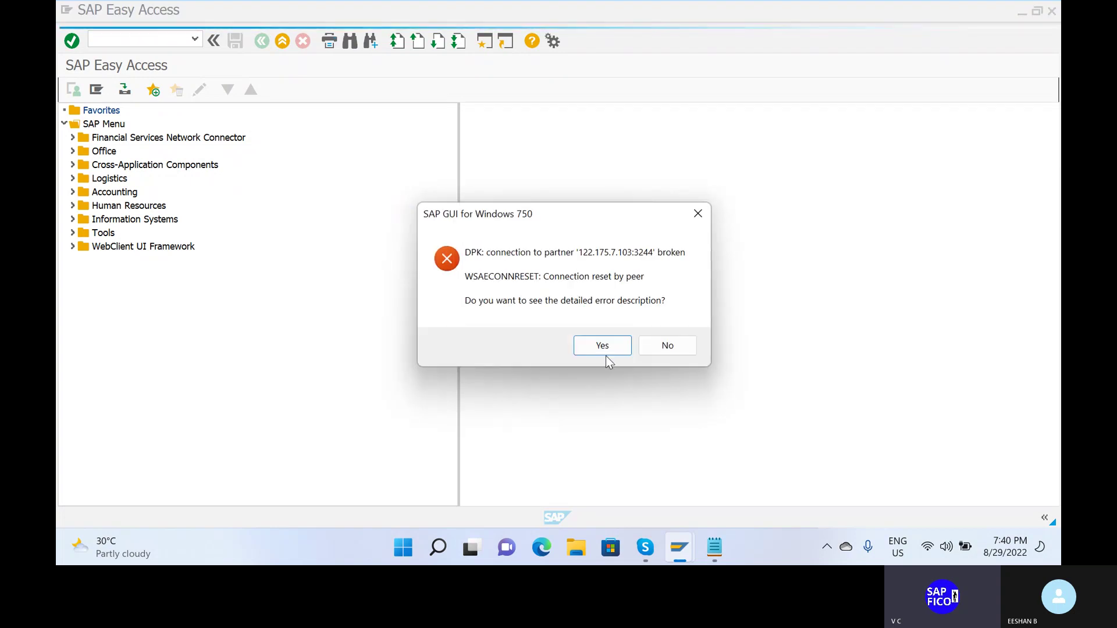
click(603, 349)
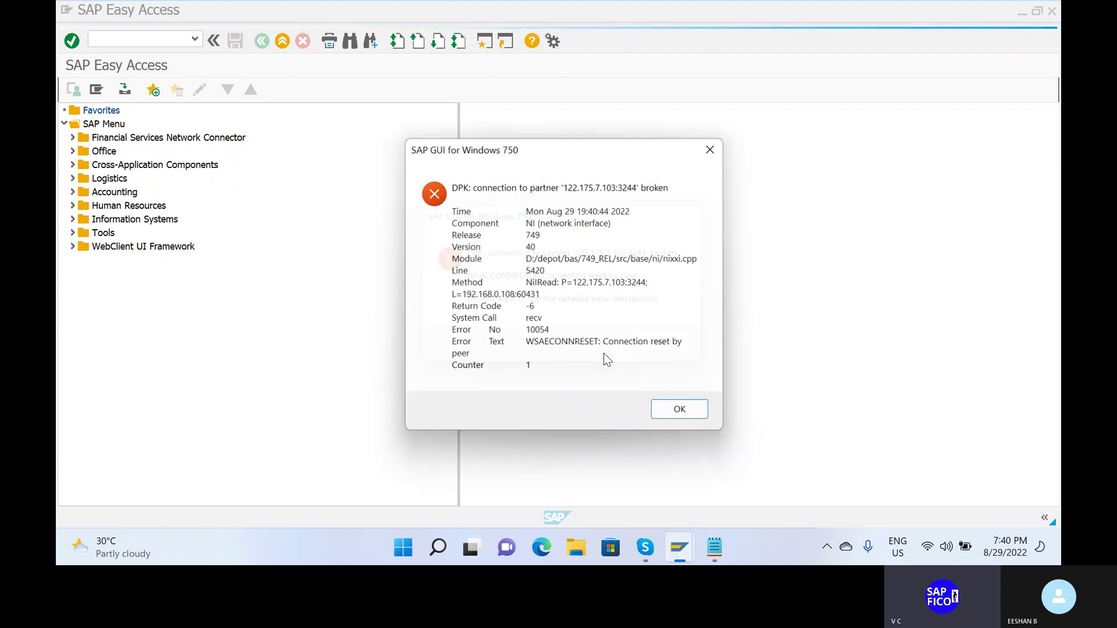
click(704, 416)
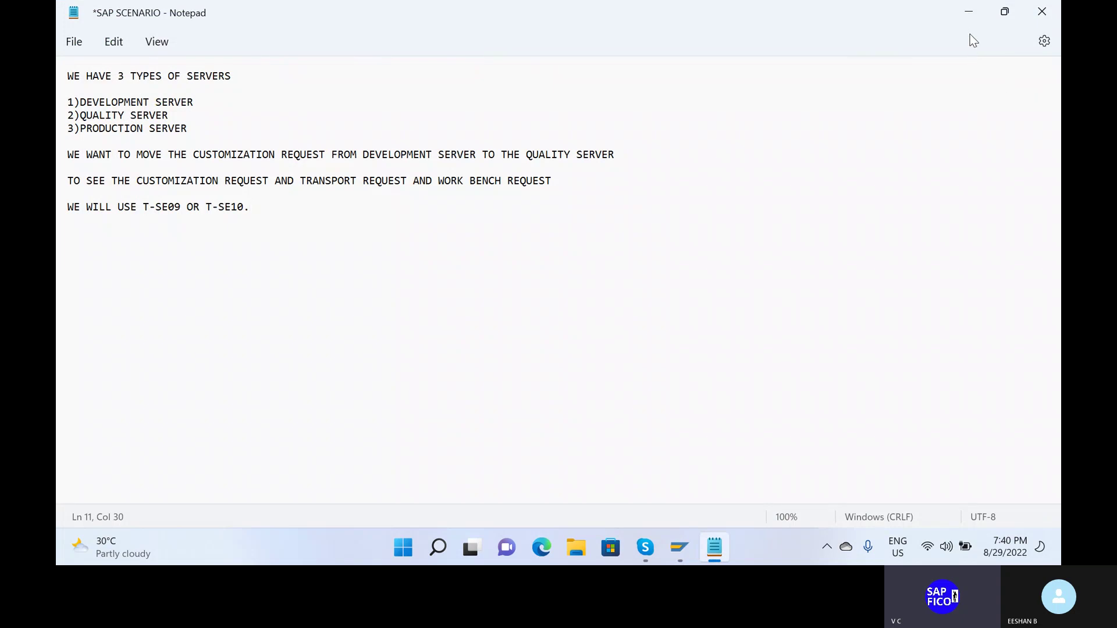
Step: Log back on to FICO with the saved user, continuing this logon and ending others
click(968, 11)
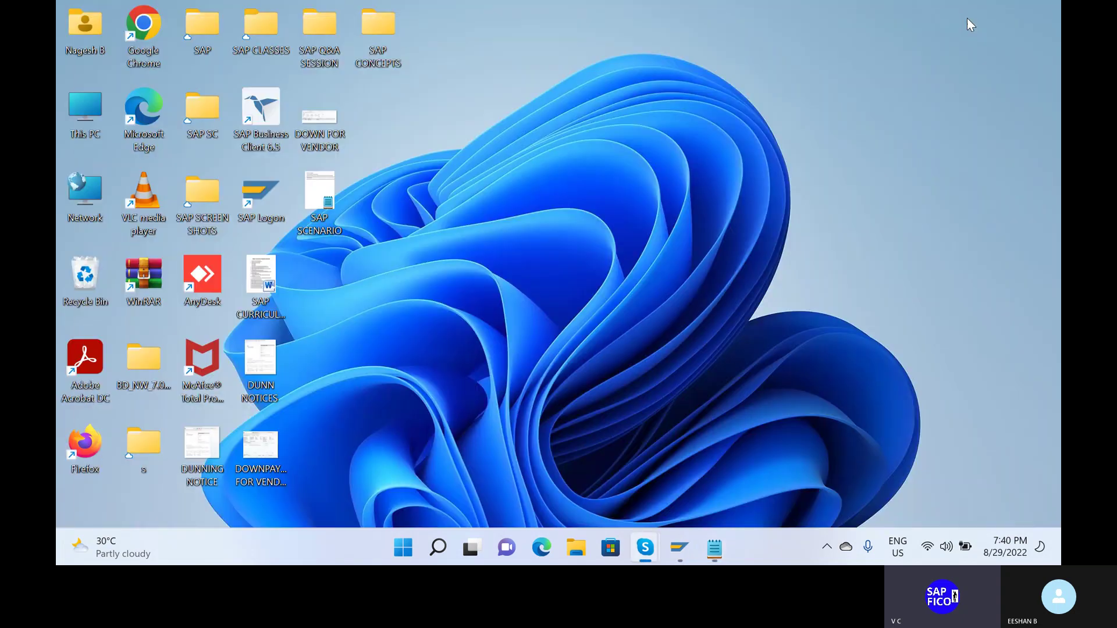
double_click(257, 201)
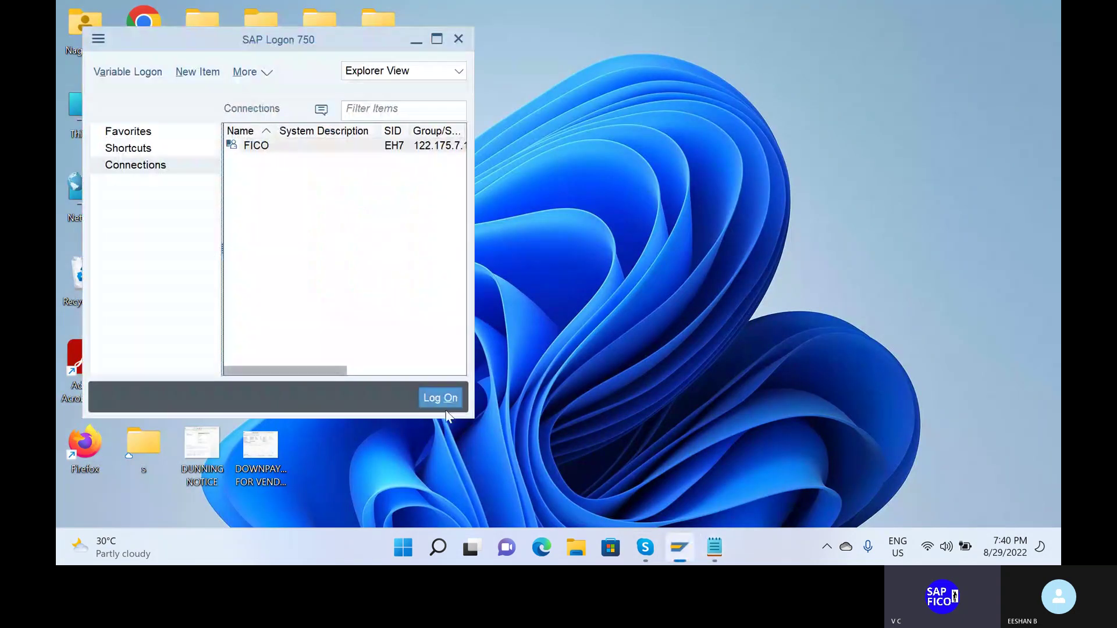
click(459, 402)
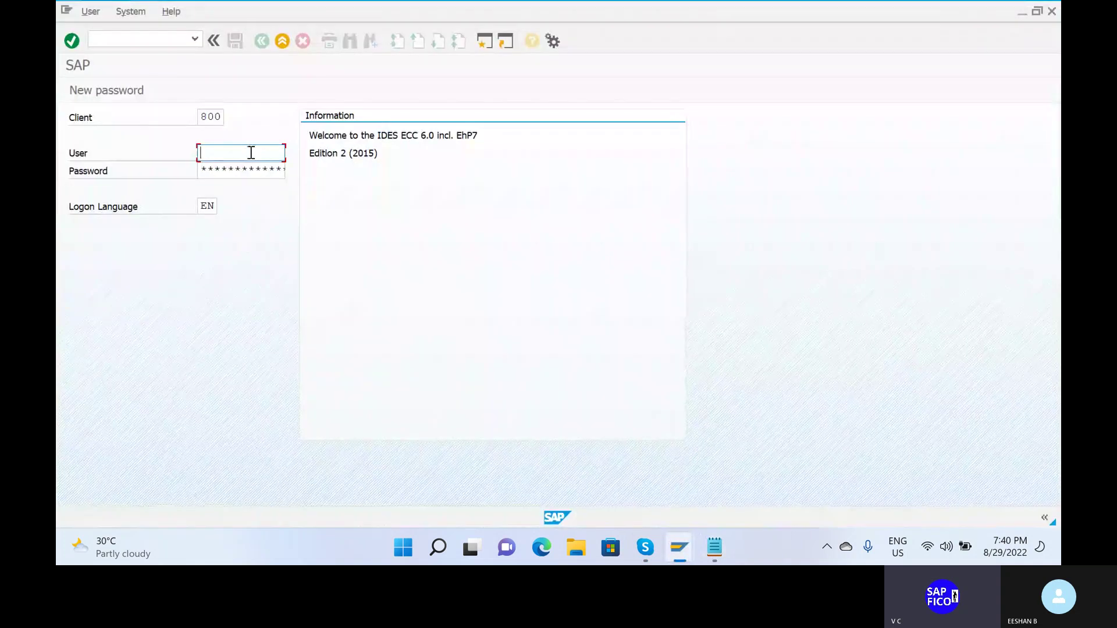
click(249, 152)
click(249, 168)
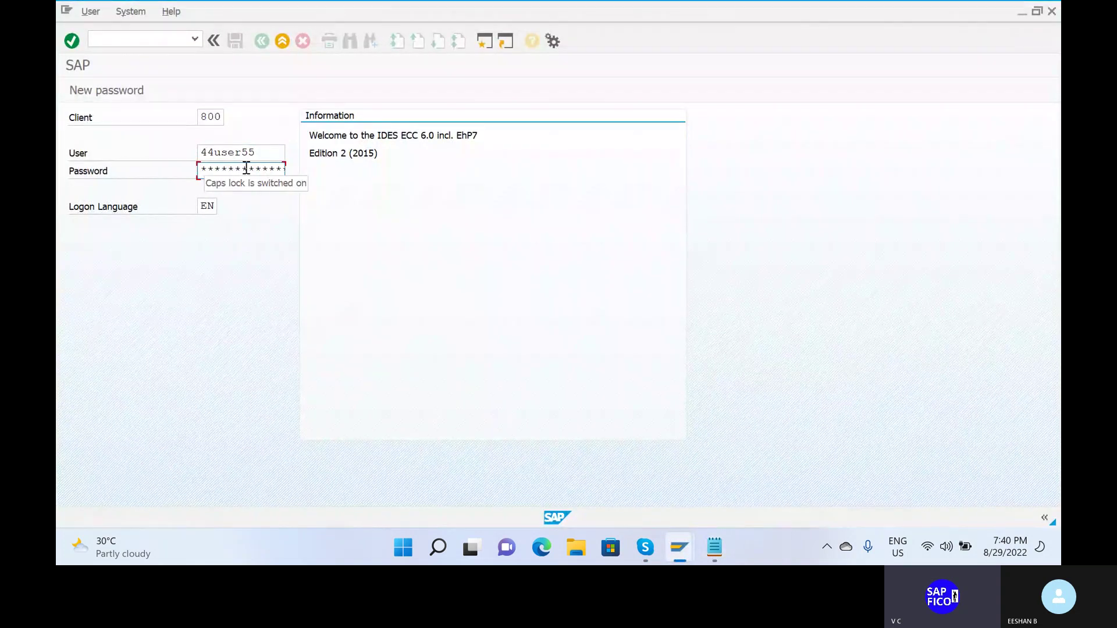
key(Return)
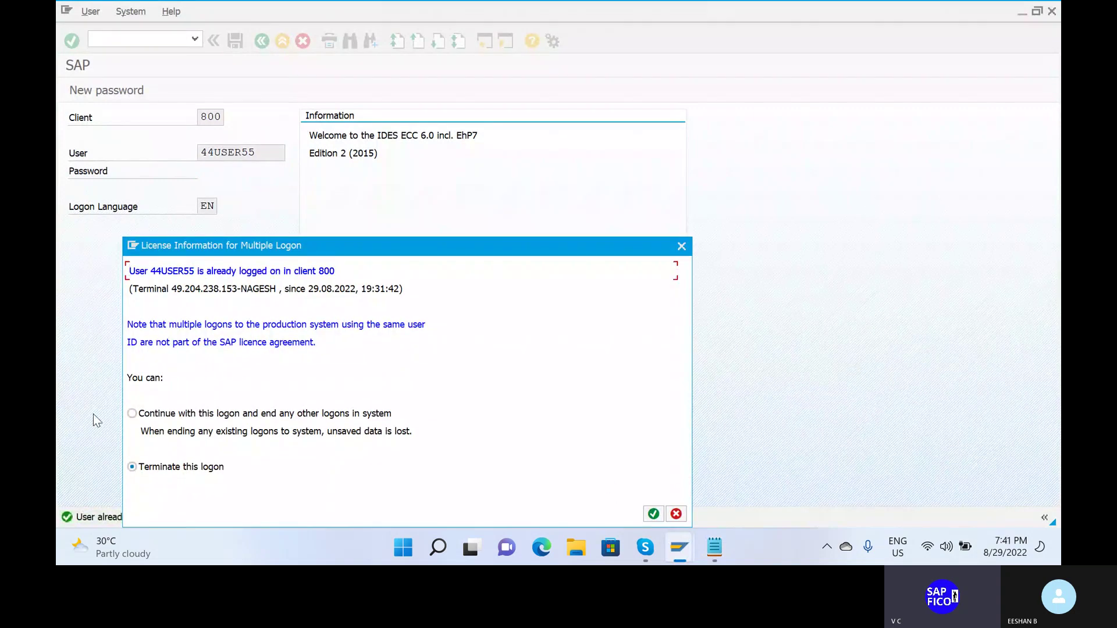
click(132, 413)
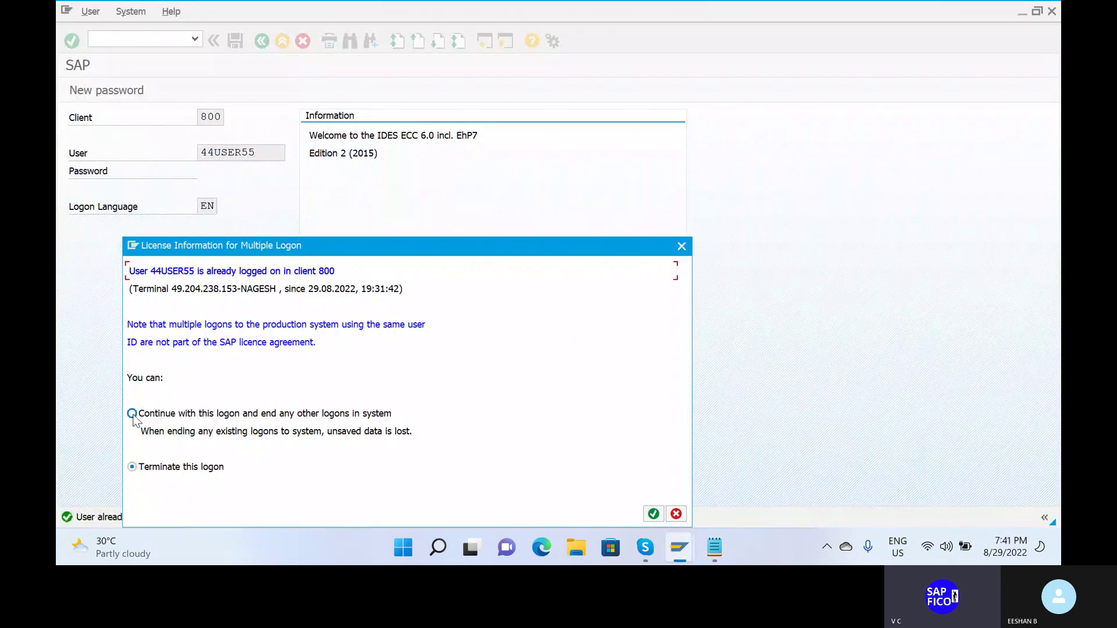
click(661, 516)
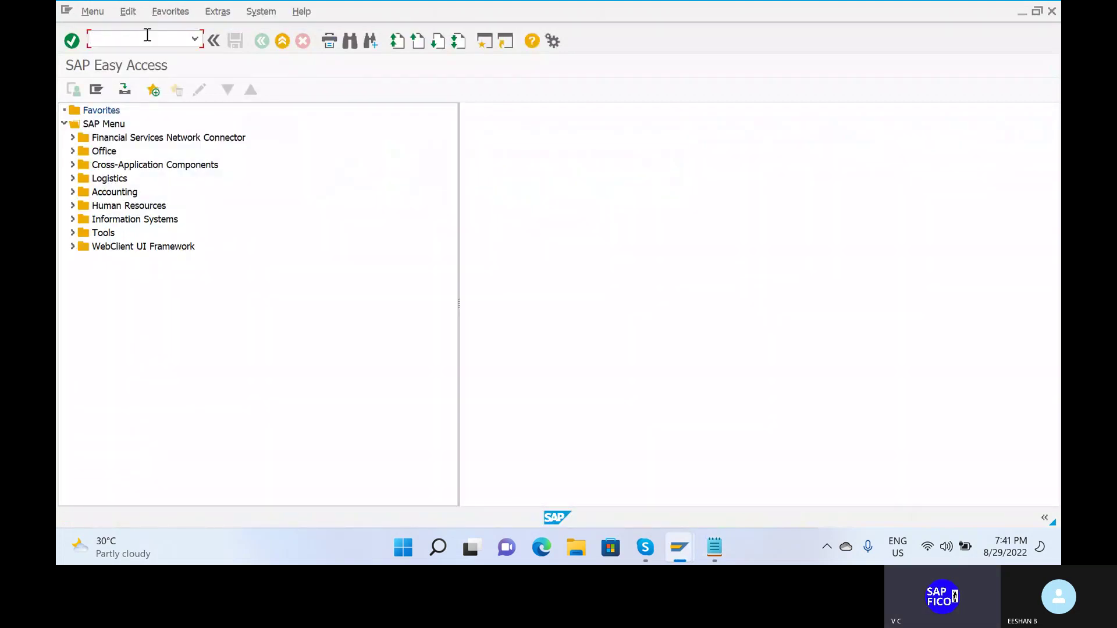
Step: Run SE09 and display the modifiable customizing and workbench requests
text(SE09)
key(Return)
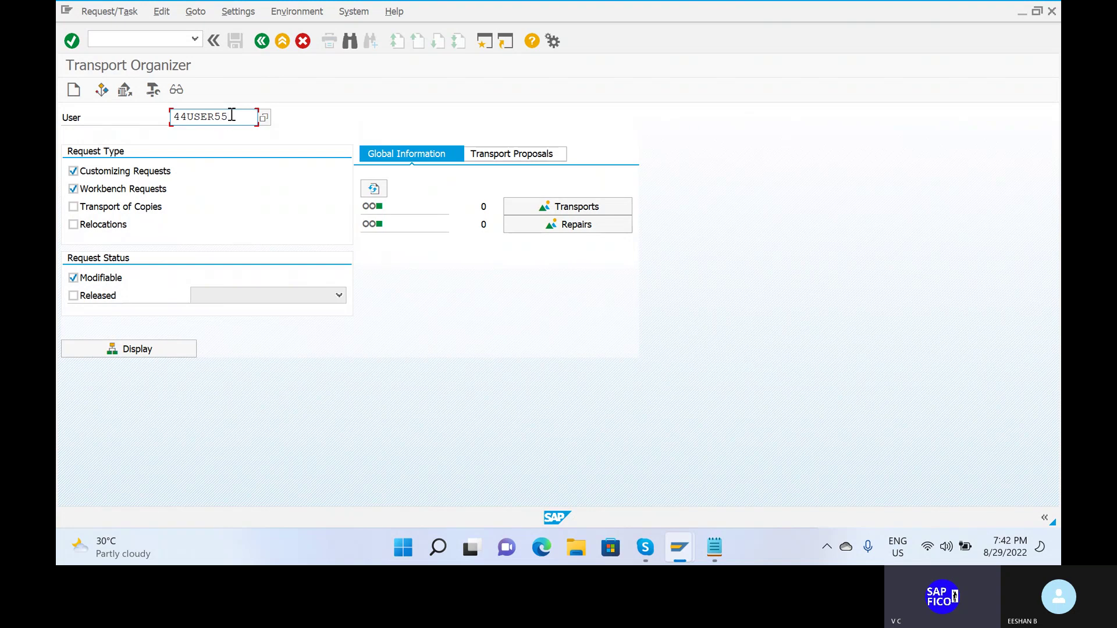
click(152, 37)
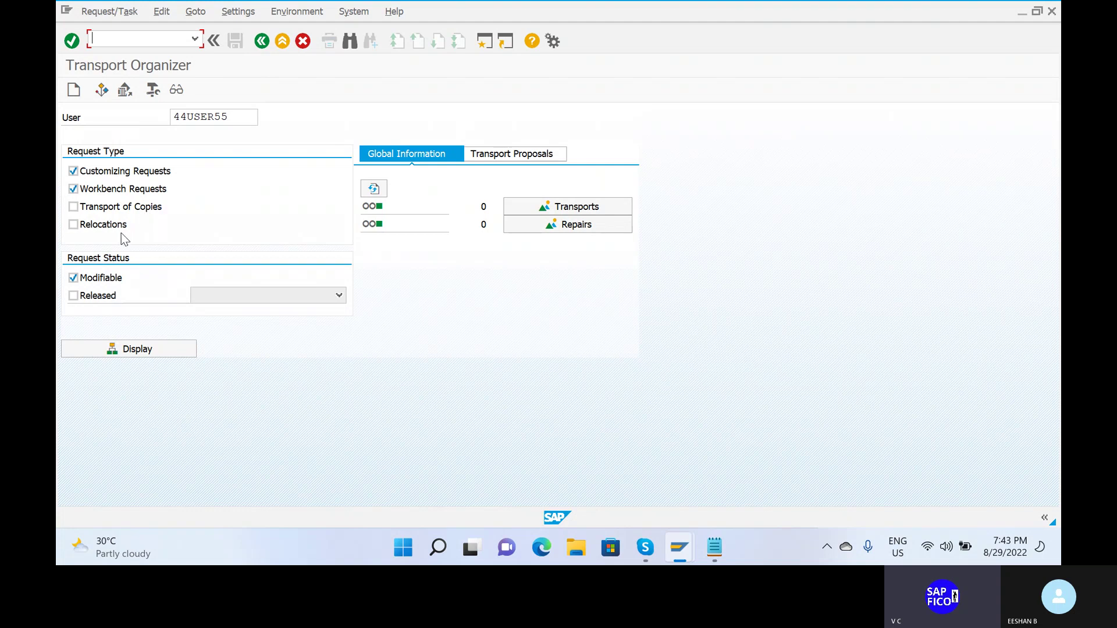
click(155, 350)
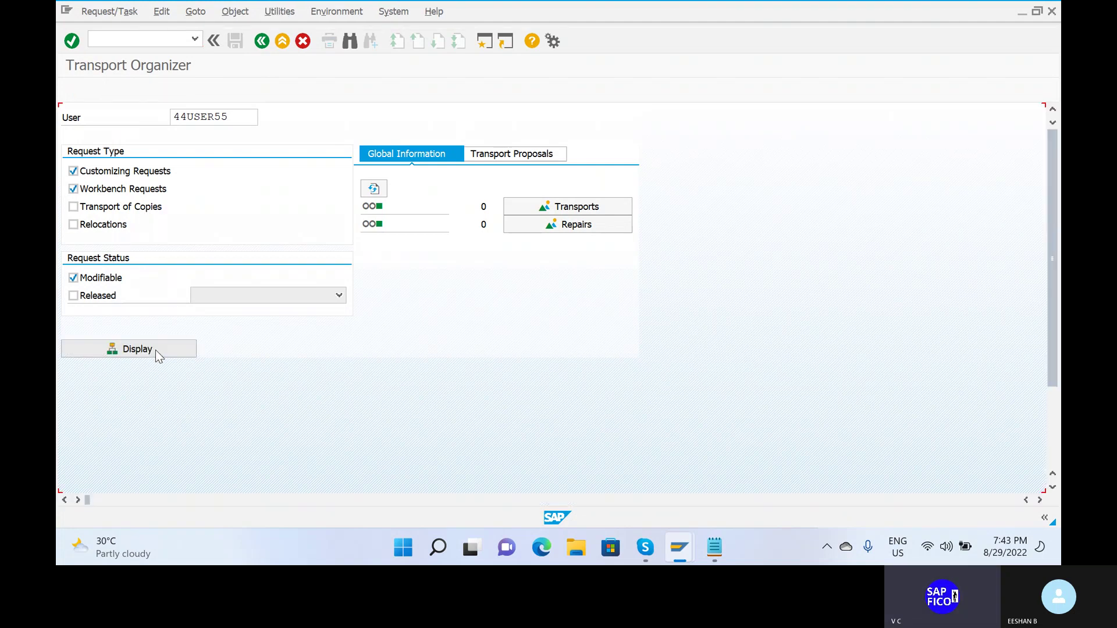
Step: Scroll through the request list to review the modifiable workbench and customizing requests
scroll(487, 349, down, 2)
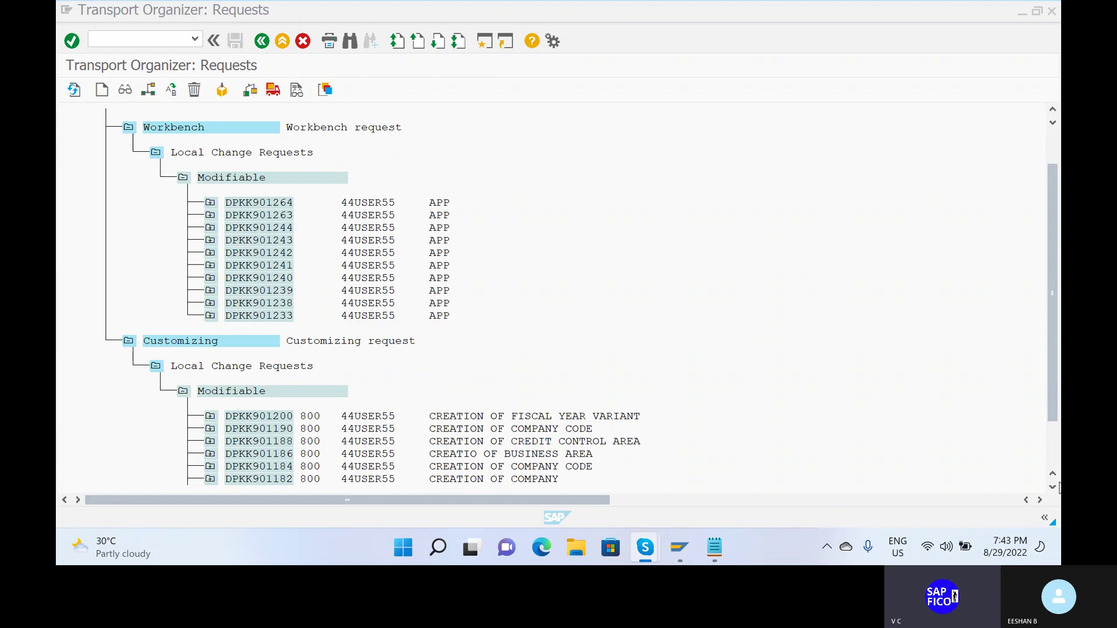
double_click(1052, 487)
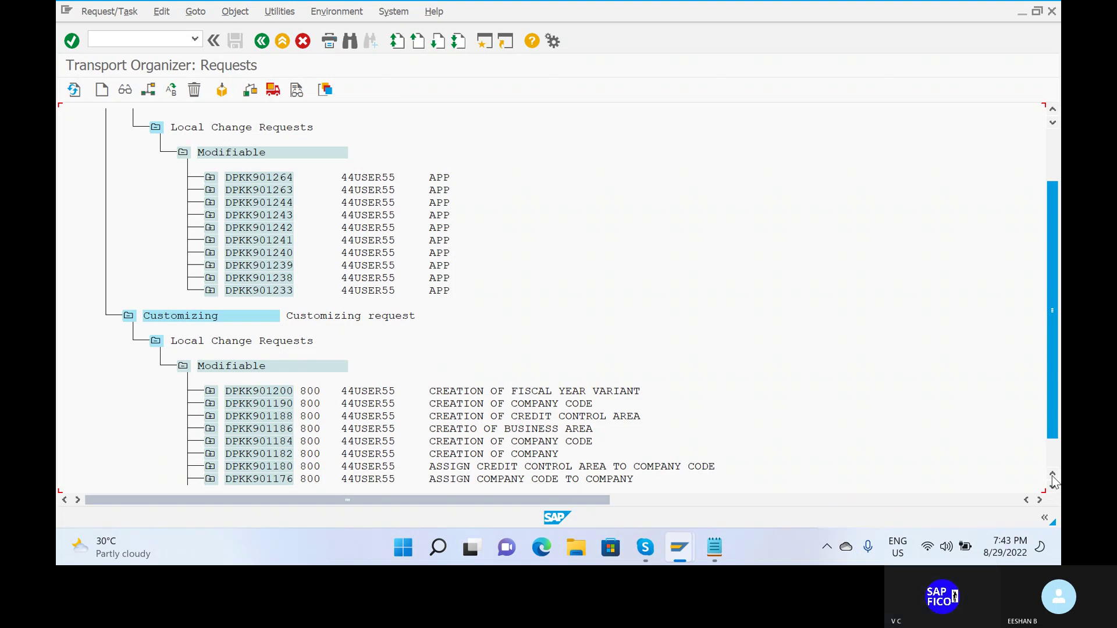
click(1053, 475)
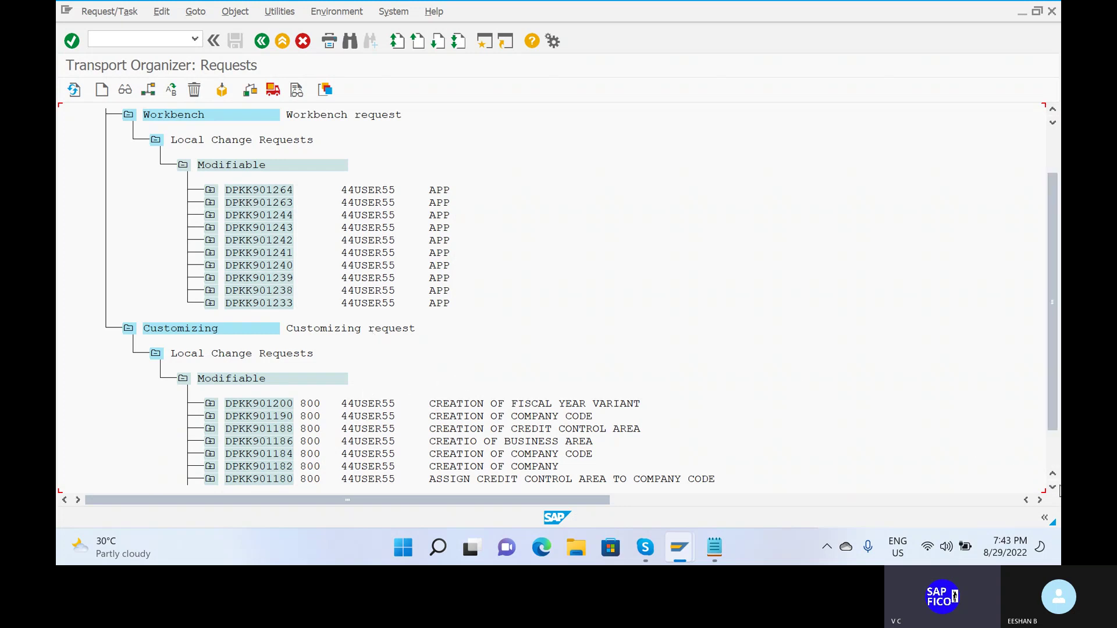
click(1055, 488)
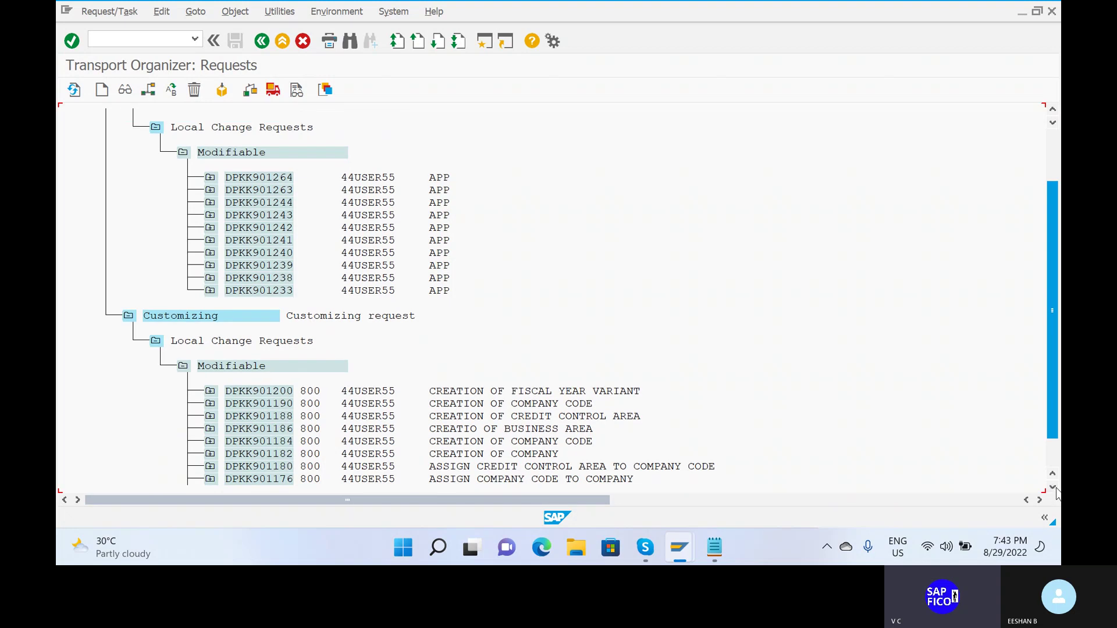
click(1055, 487)
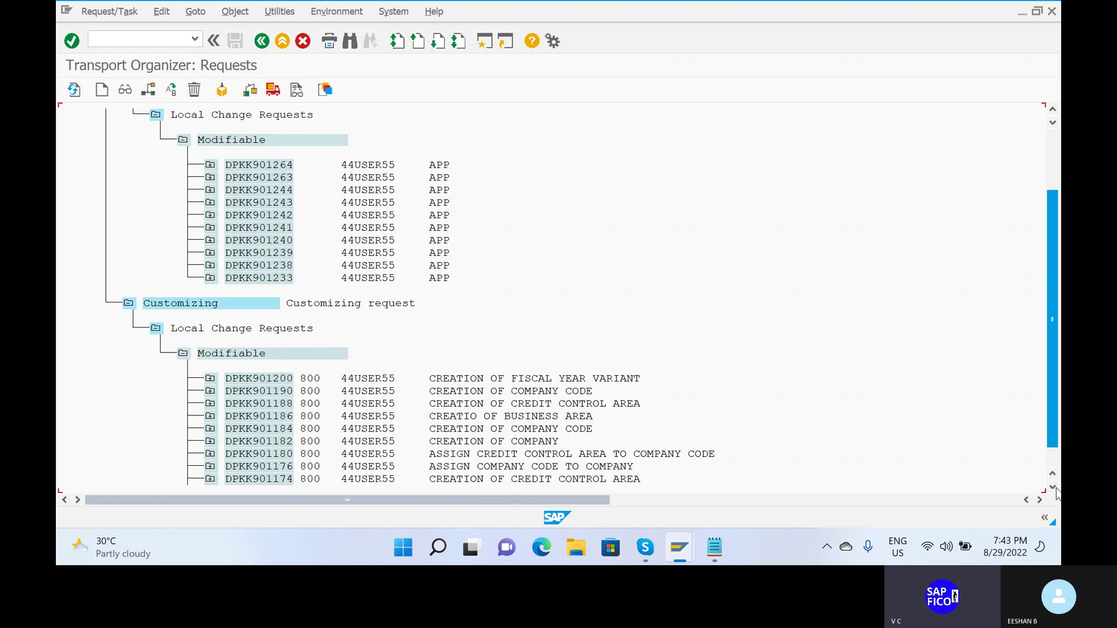
click(1054, 487)
click(1054, 487)
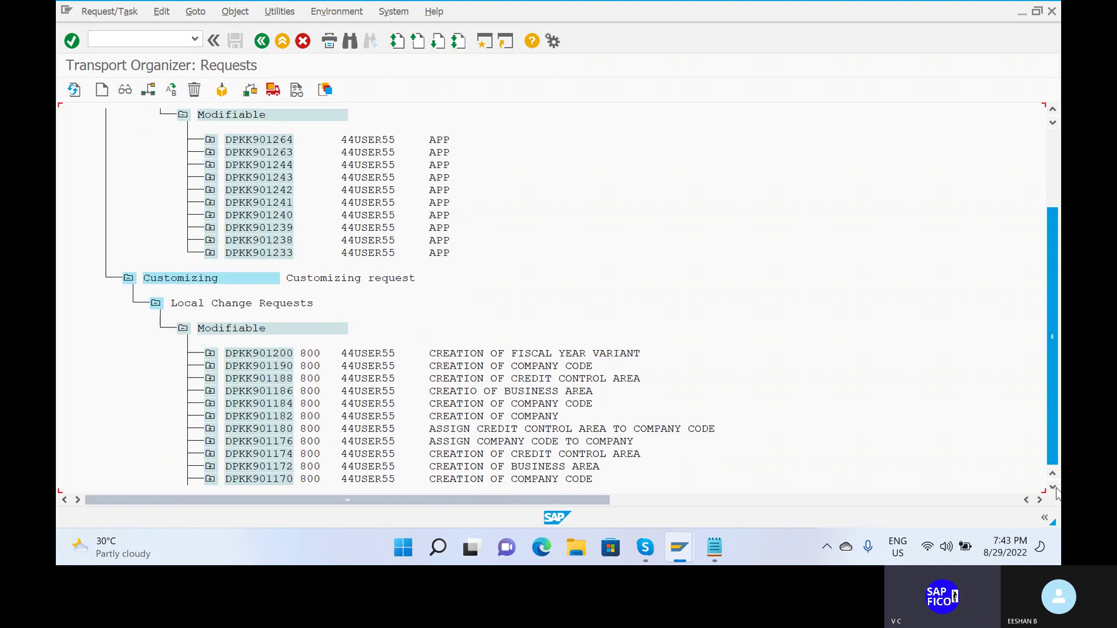
click(1055, 488)
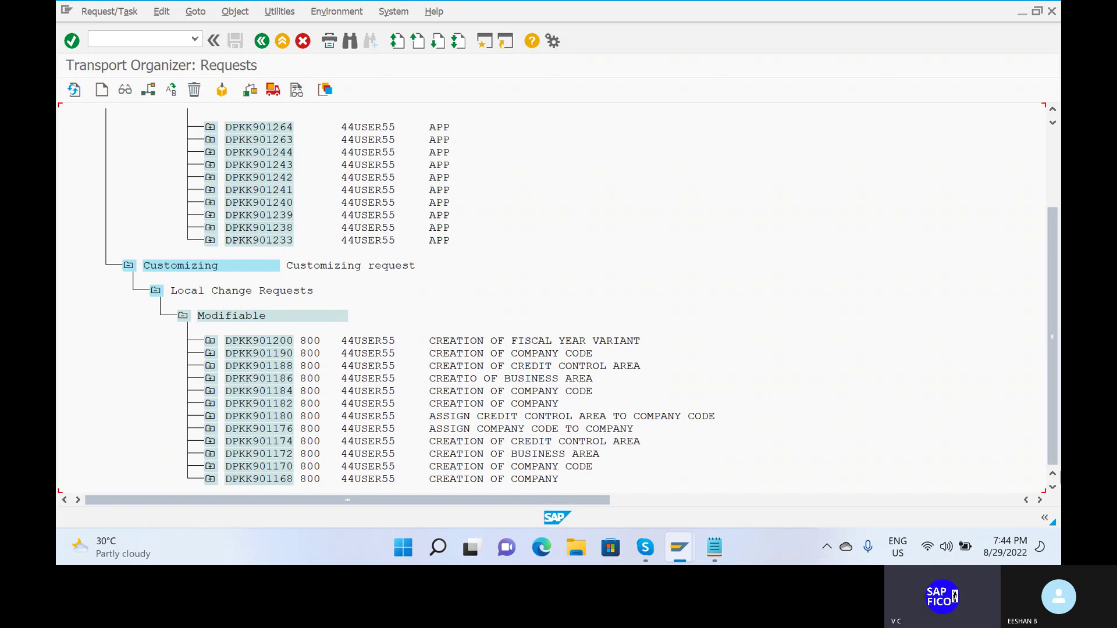
scroll(1055, 480, up, 3)
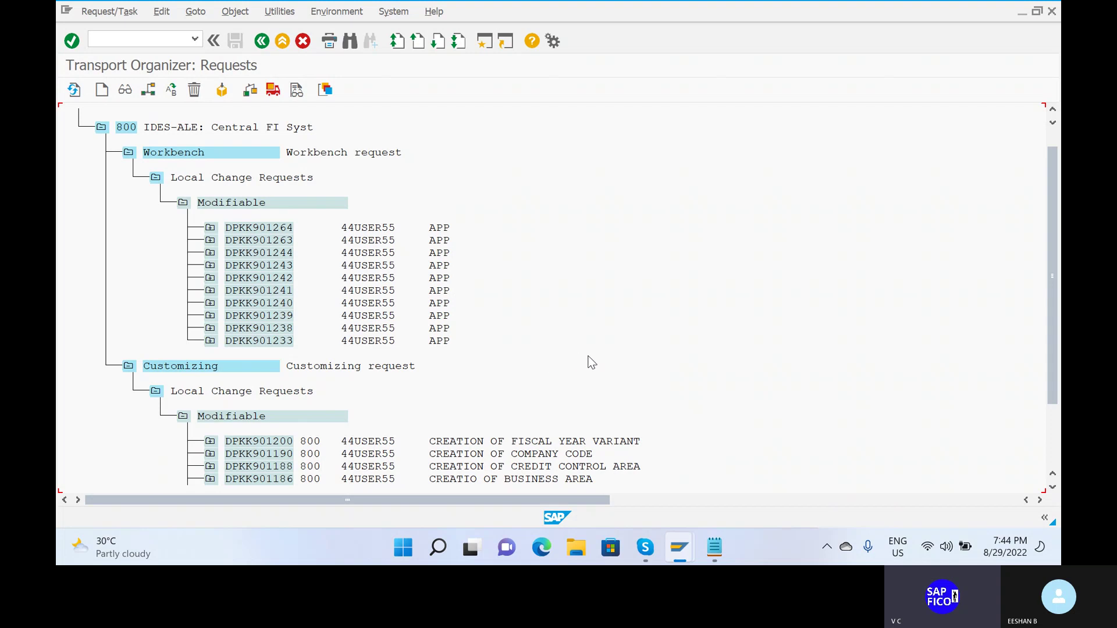
click(1053, 488)
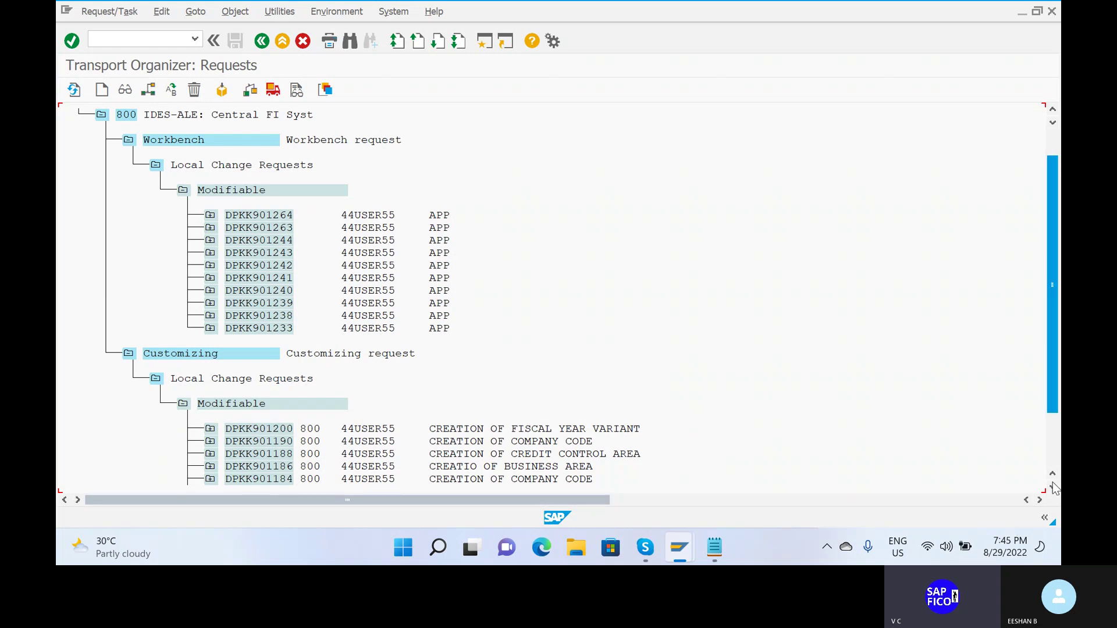
Step: Scroll to the Customizing requests and expand DPKK901170 to reveal task DPKK901171
click(1054, 487)
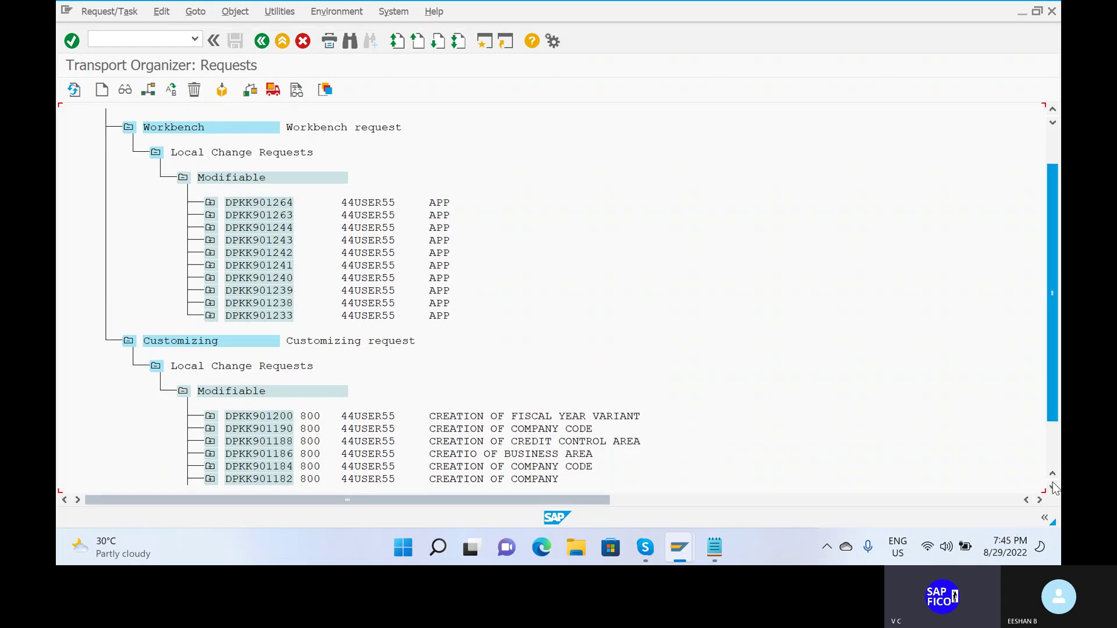
click(1054, 486)
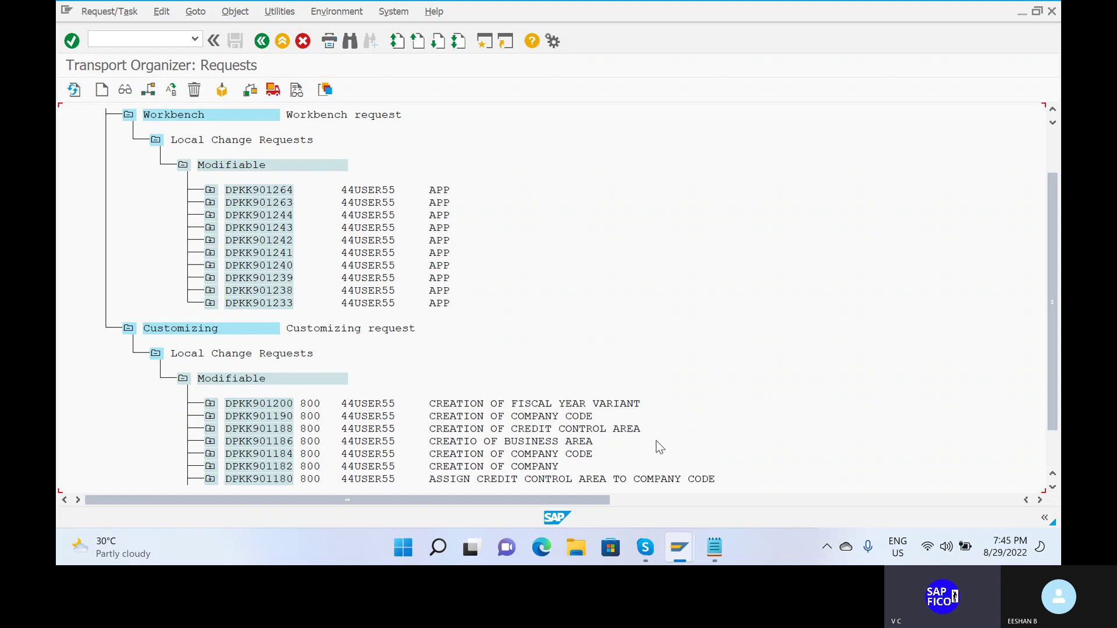
click(1052, 474)
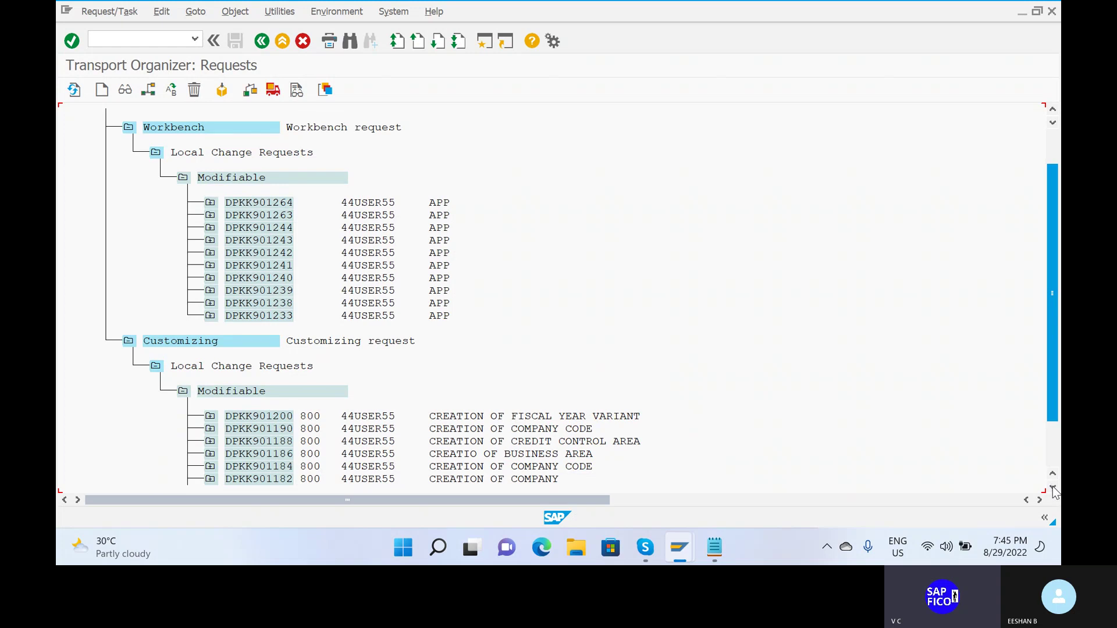
click(1054, 488)
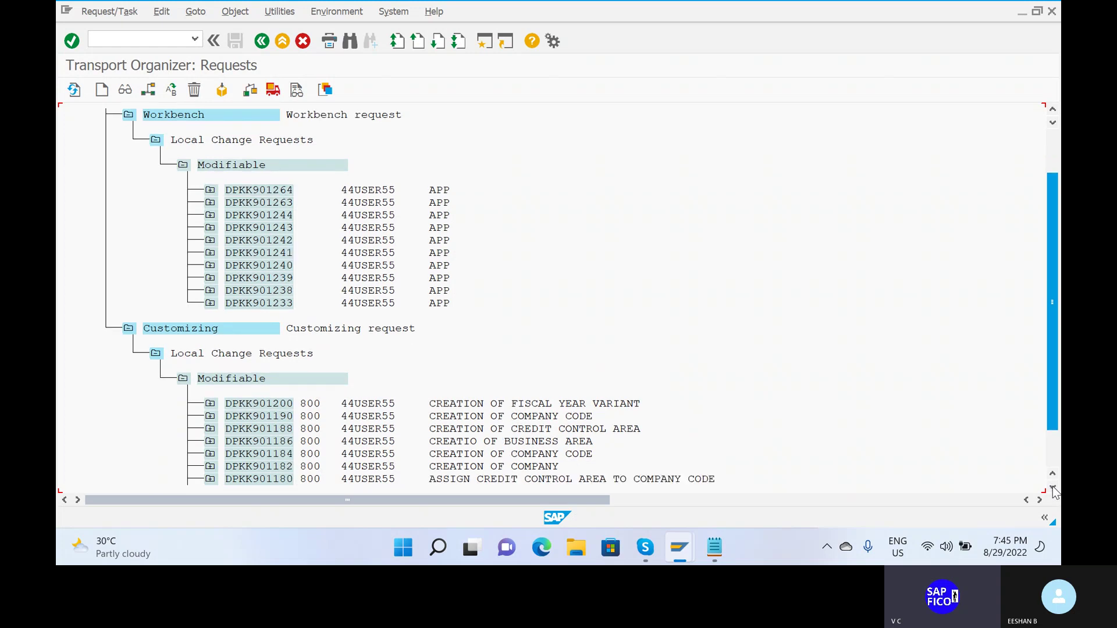
click(1054, 487)
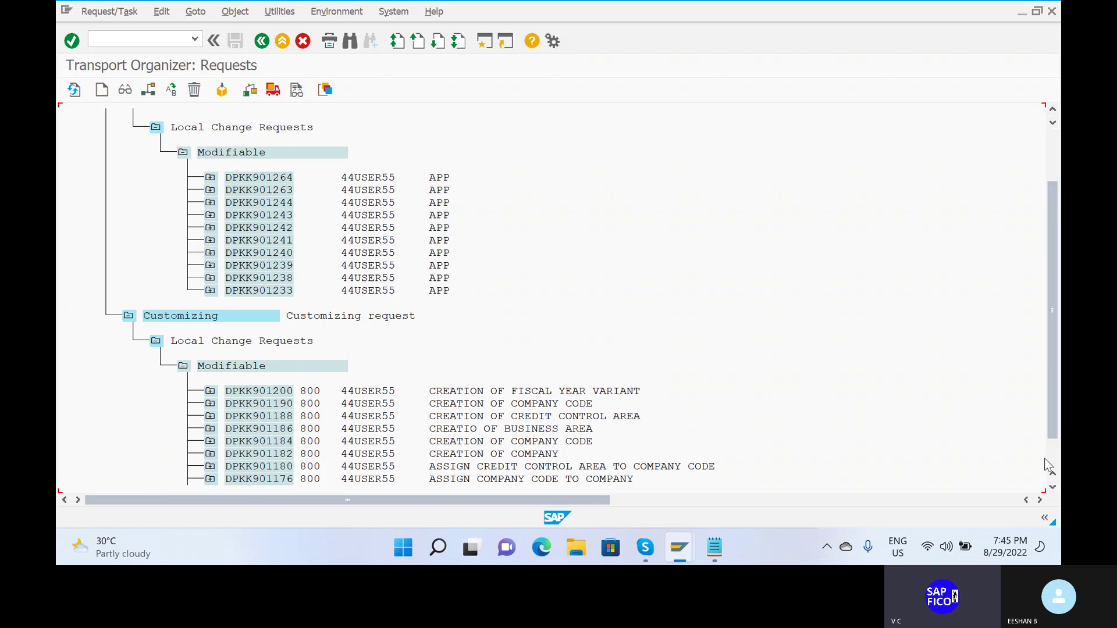
click(1053, 475)
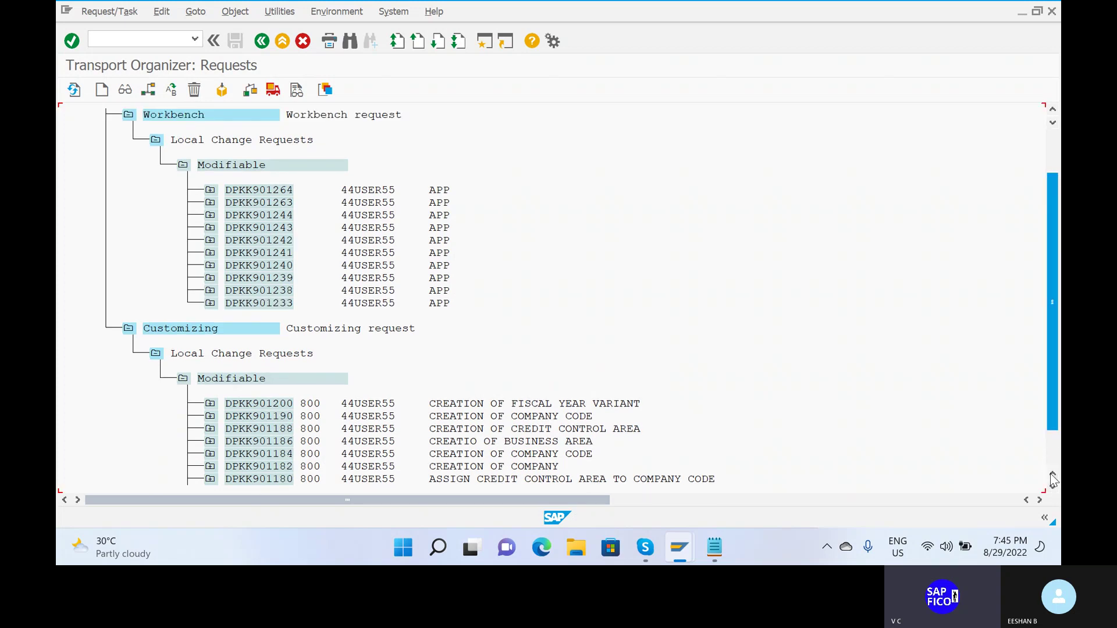
click(1053, 489)
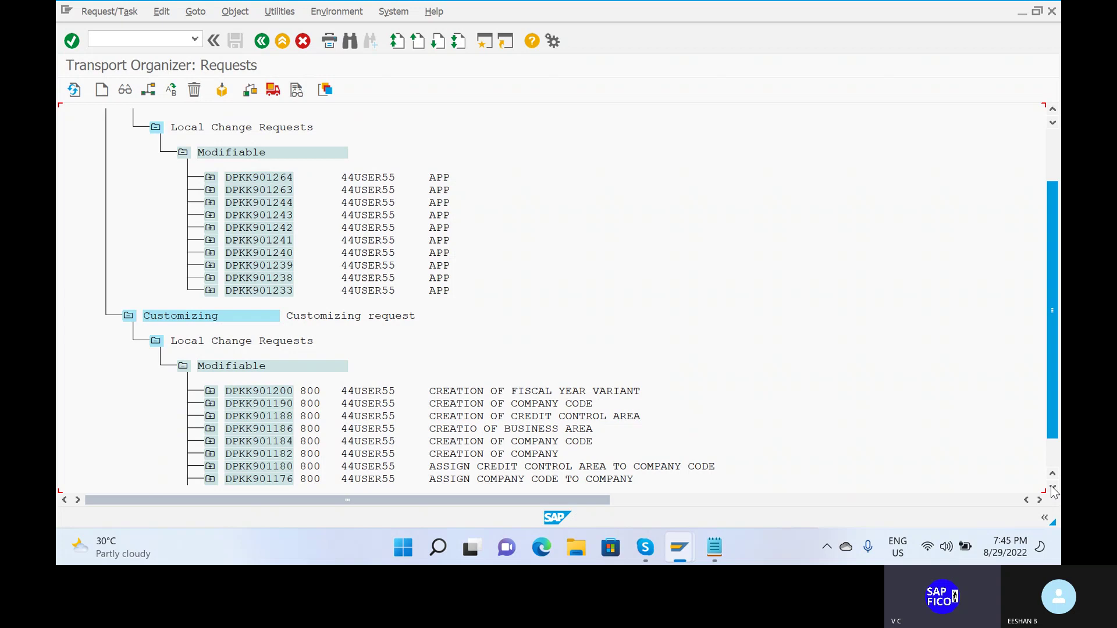
click(1054, 489)
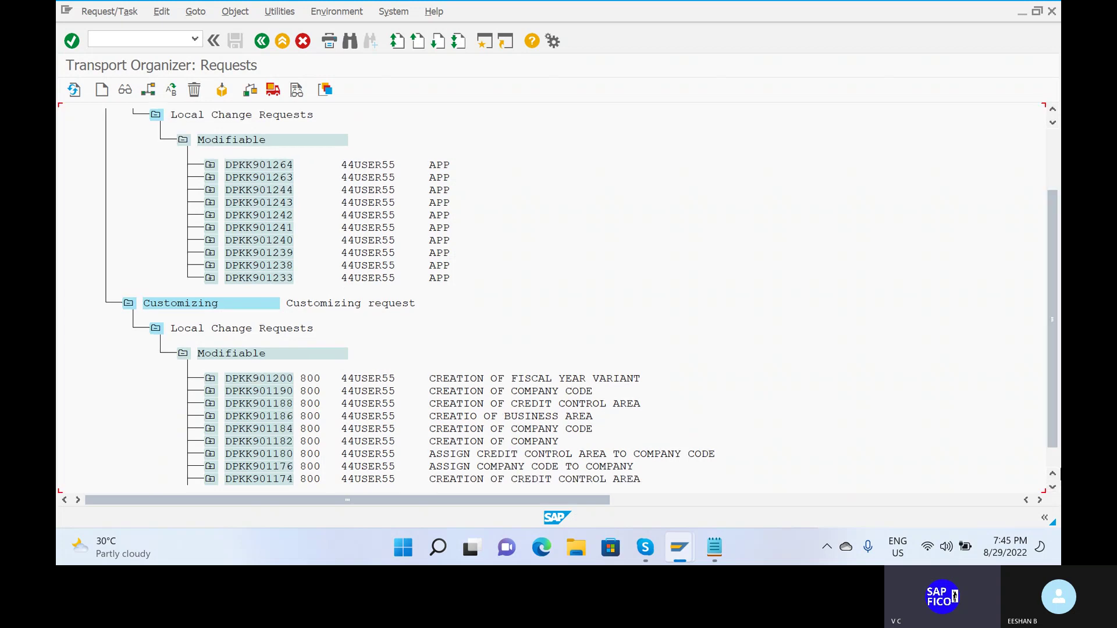
click(1054, 476)
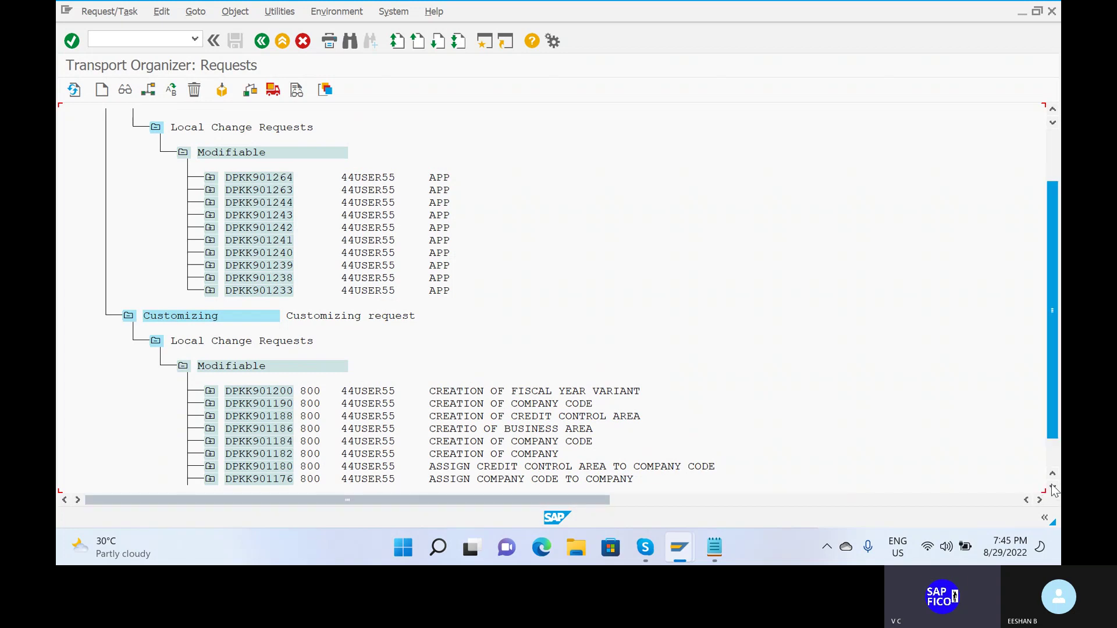
click(1054, 488)
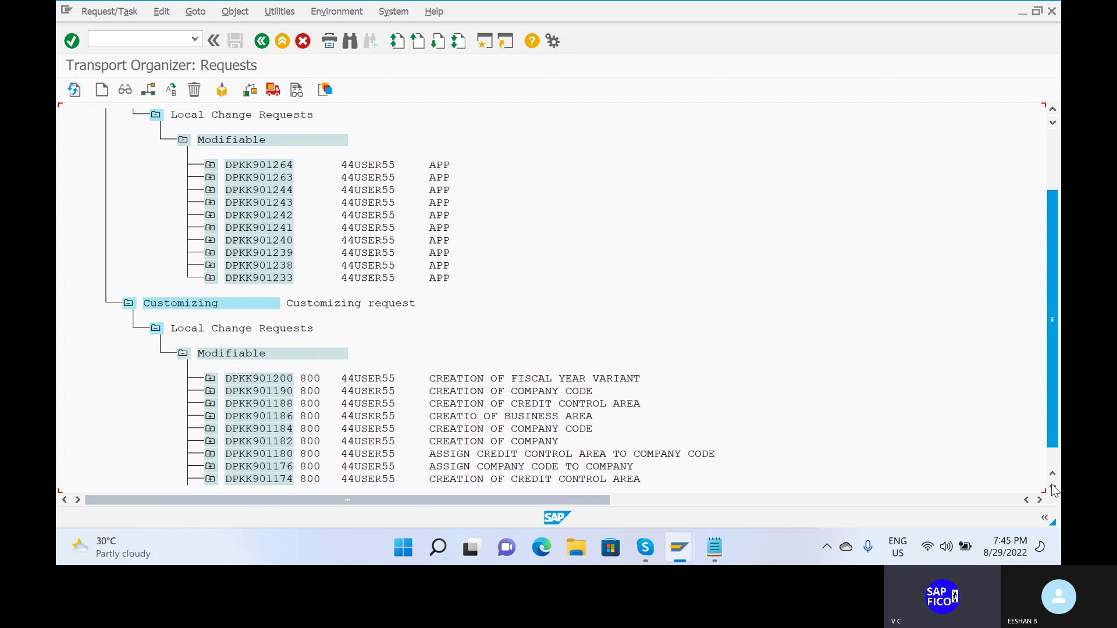
click(1053, 473)
click(1053, 473)
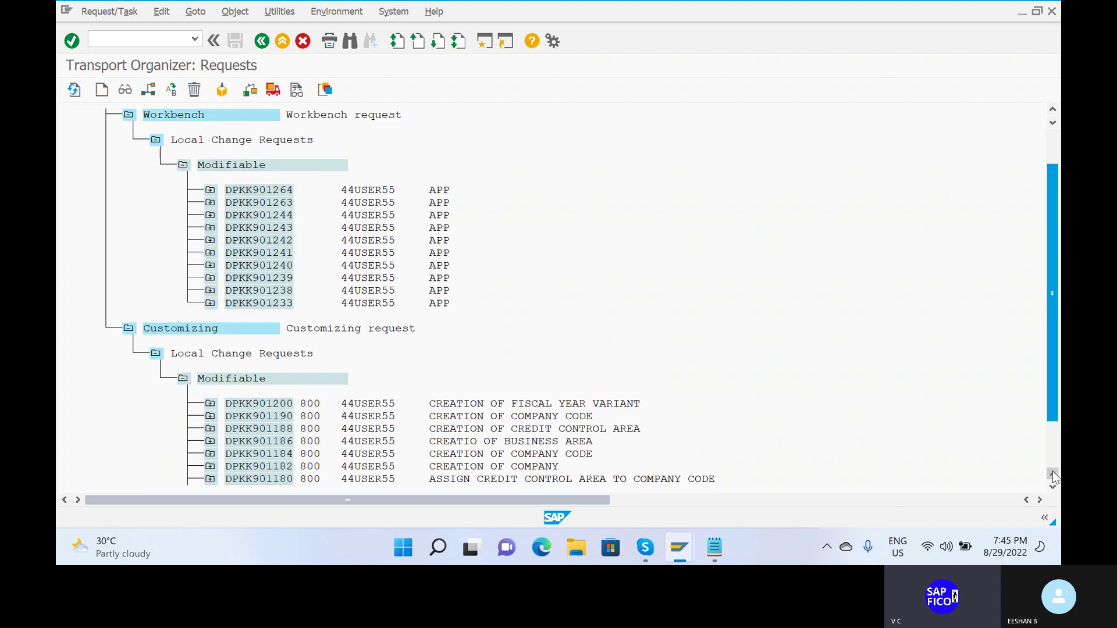
click(1053, 473)
click(1053, 473)
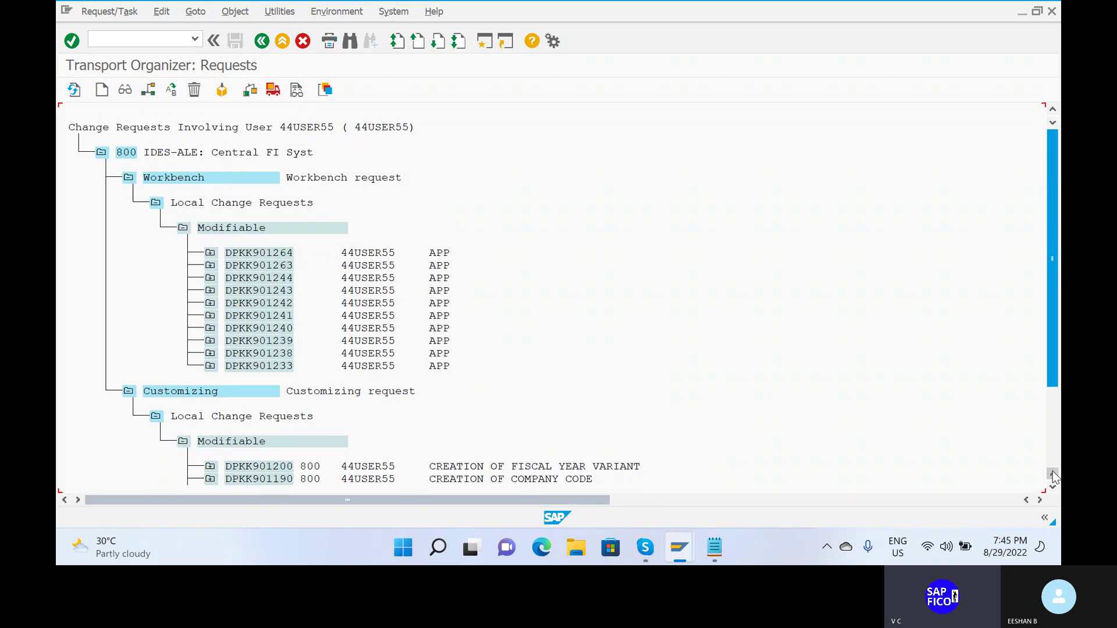
click(1053, 473)
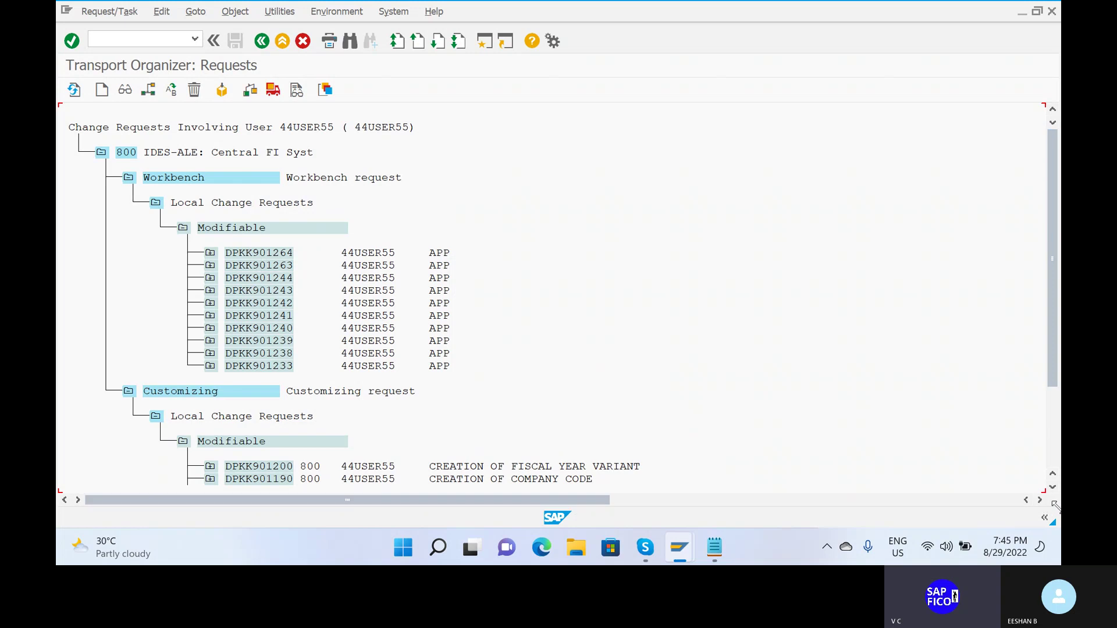
click(1052, 487)
click(1053, 488)
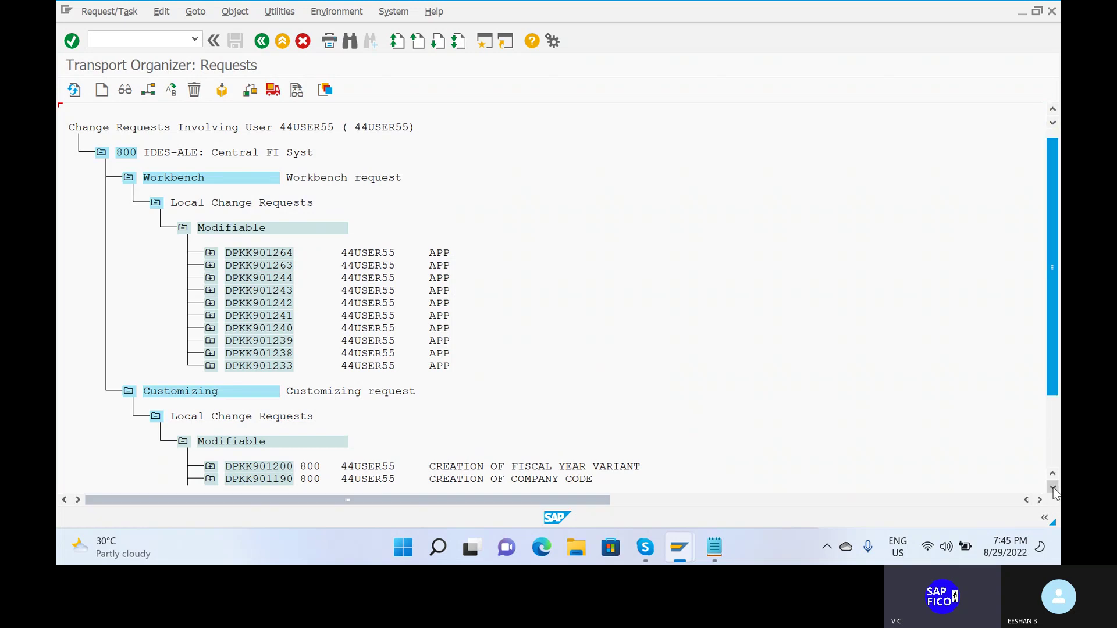
click(1053, 487)
click(1054, 488)
click(1054, 487)
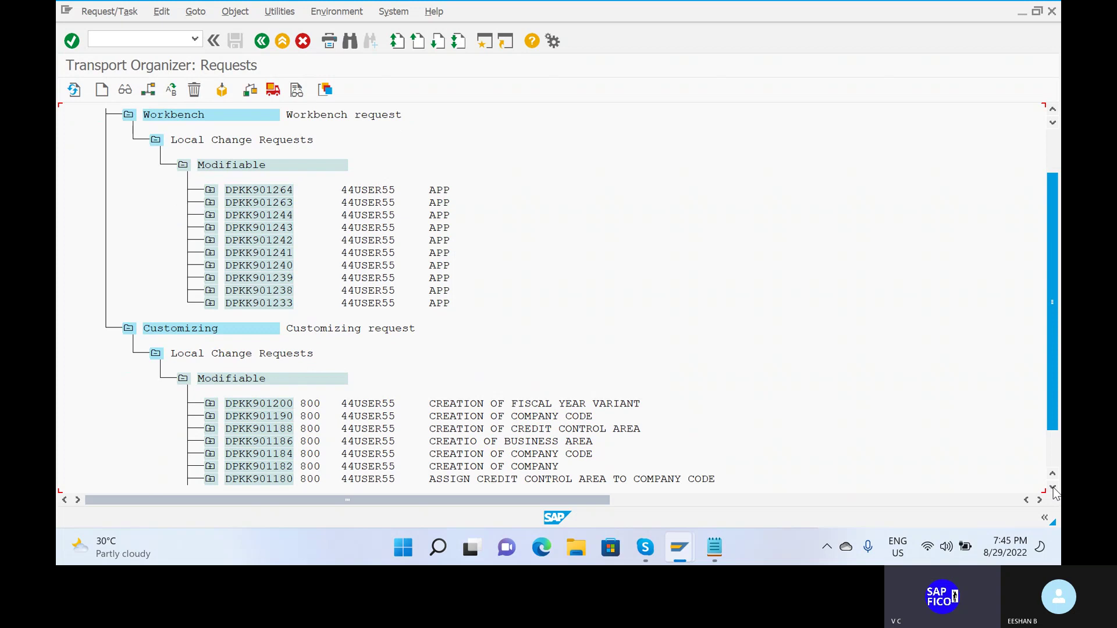
click(1054, 488)
click(1053, 488)
click(1053, 488)
click(1053, 488)
click(1053, 488)
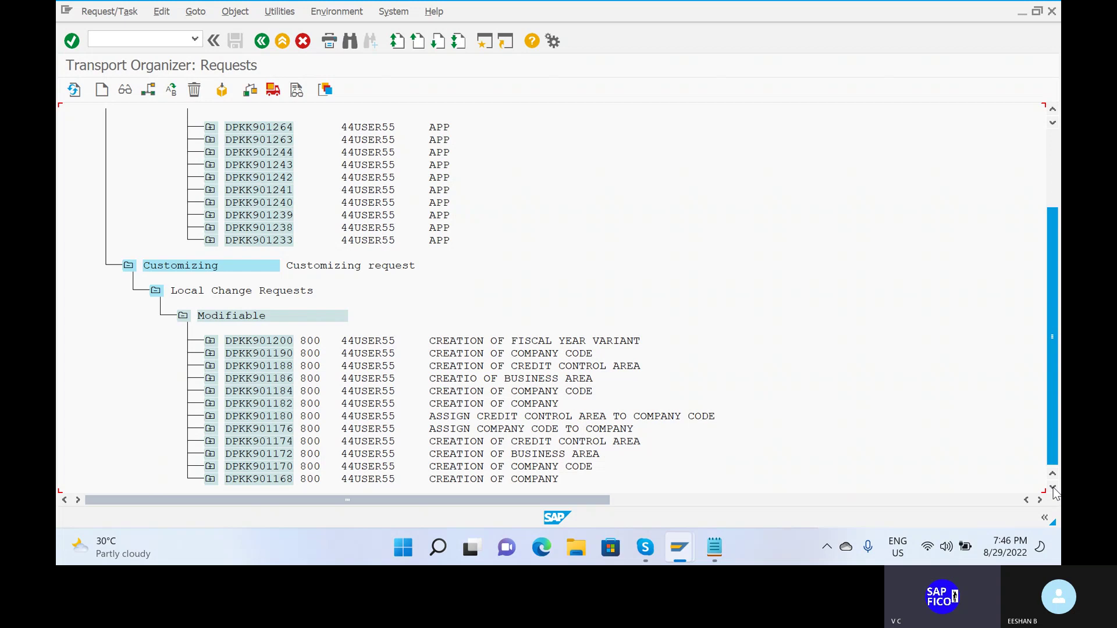
click(1053, 488)
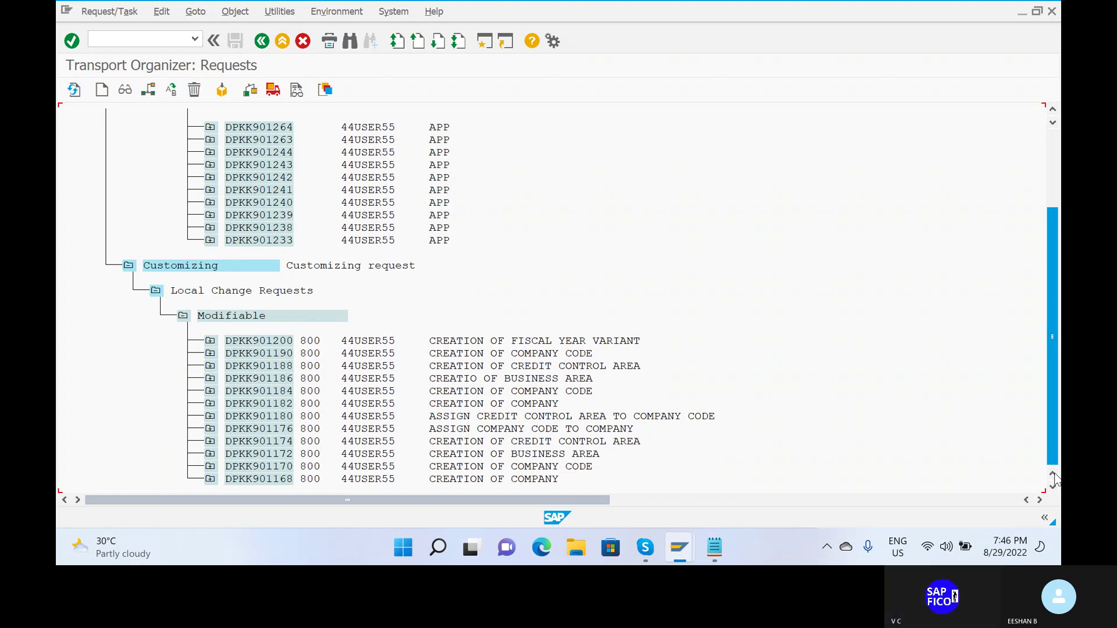
click(1053, 475)
click(1053, 475)
click(1053, 475)
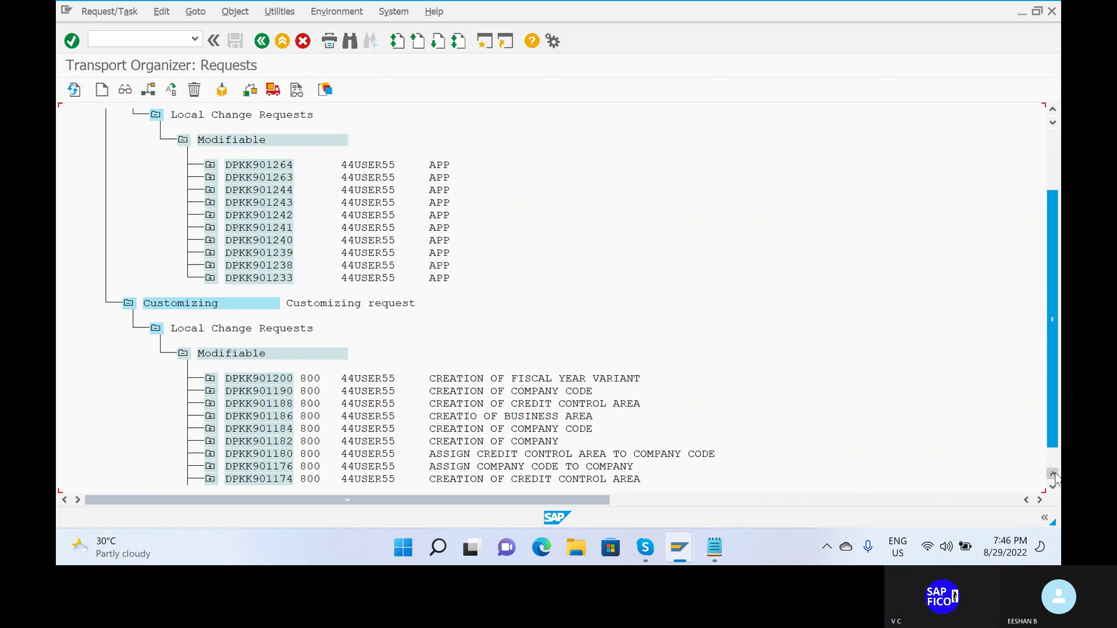
click(1053, 488)
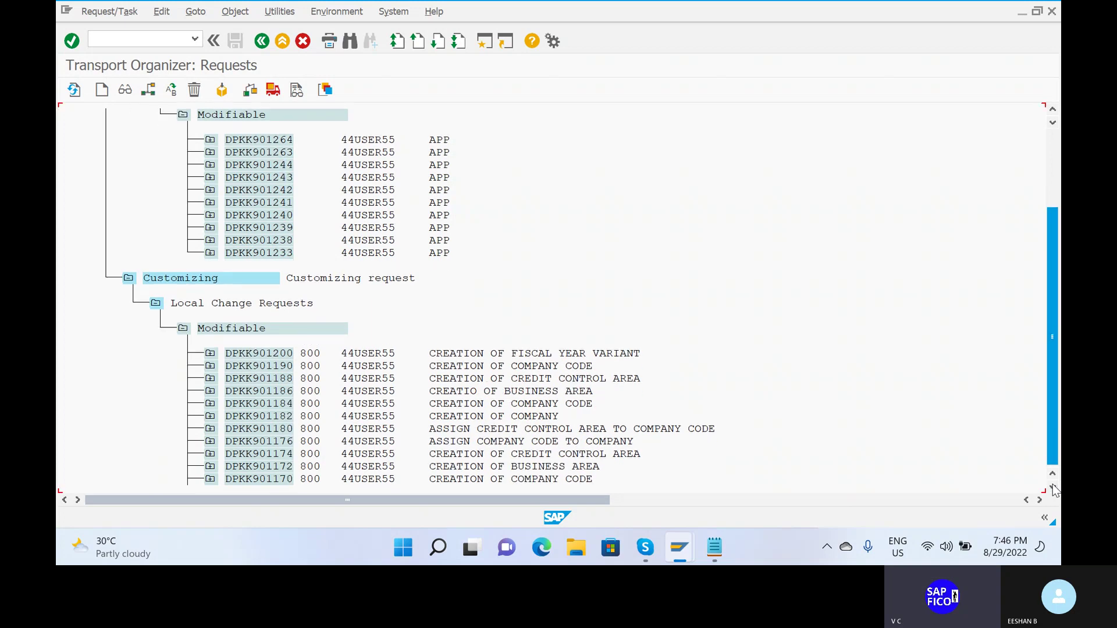
click(1054, 475)
click(1054, 474)
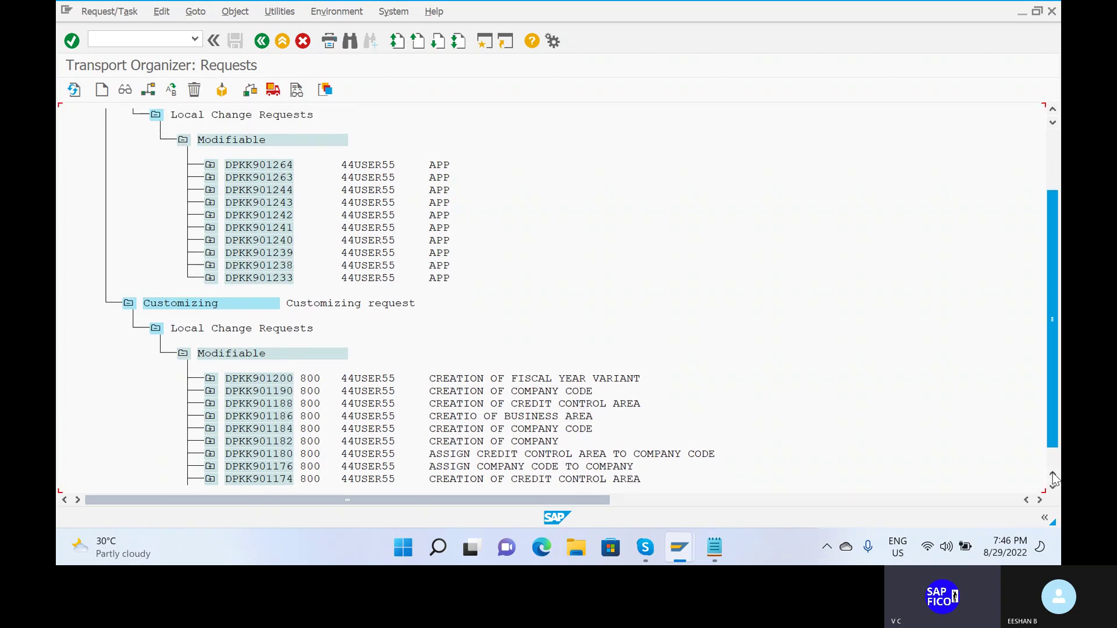
click(1053, 487)
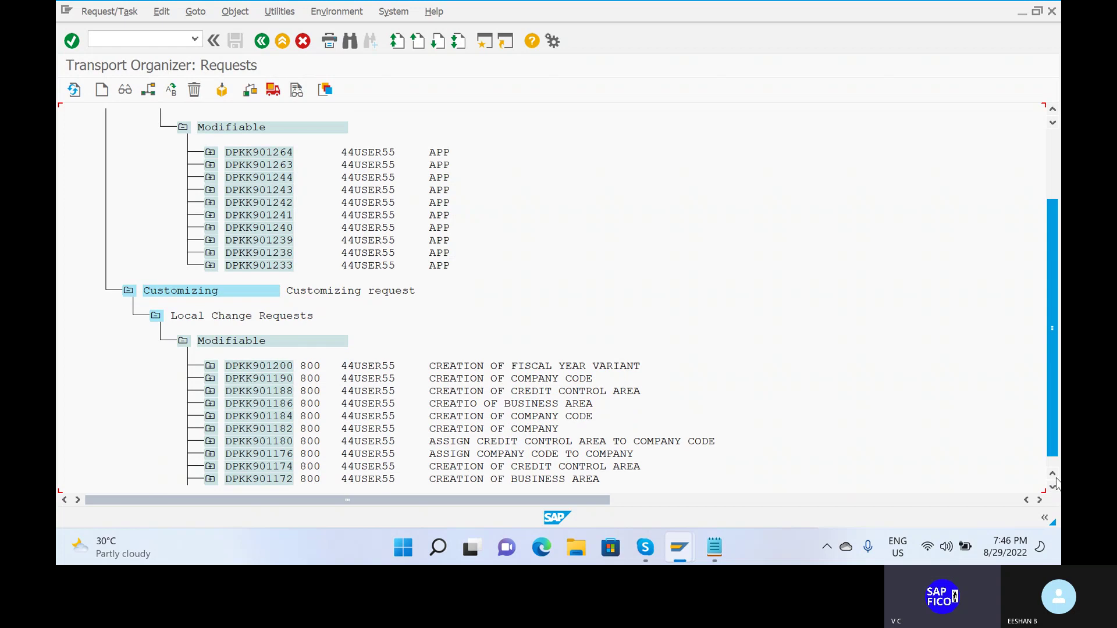
click(1052, 473)
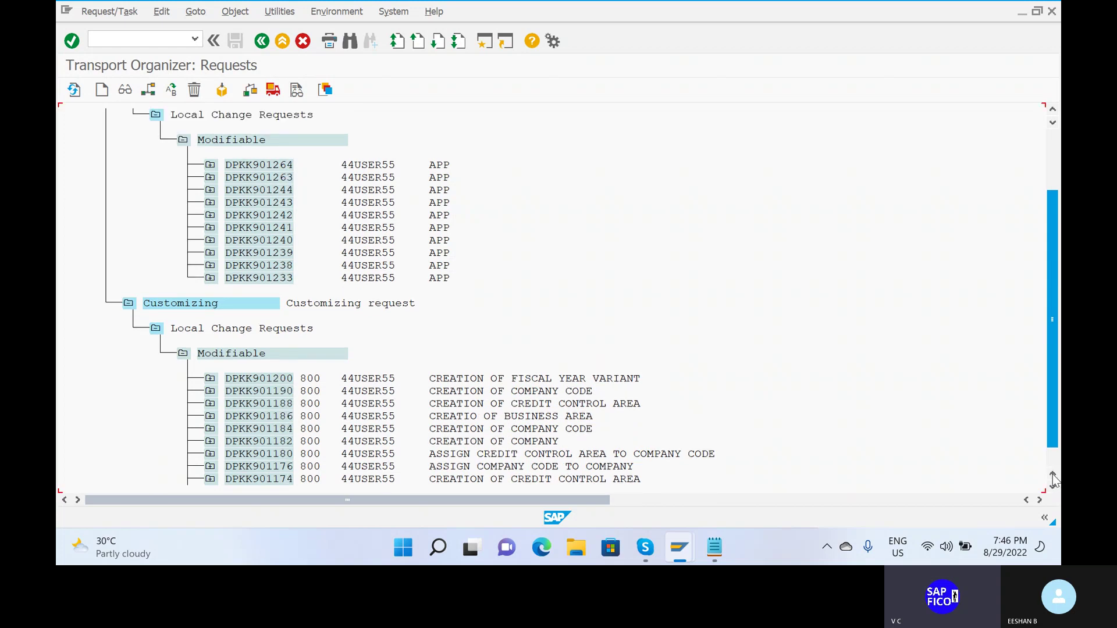
click(1053, 473)
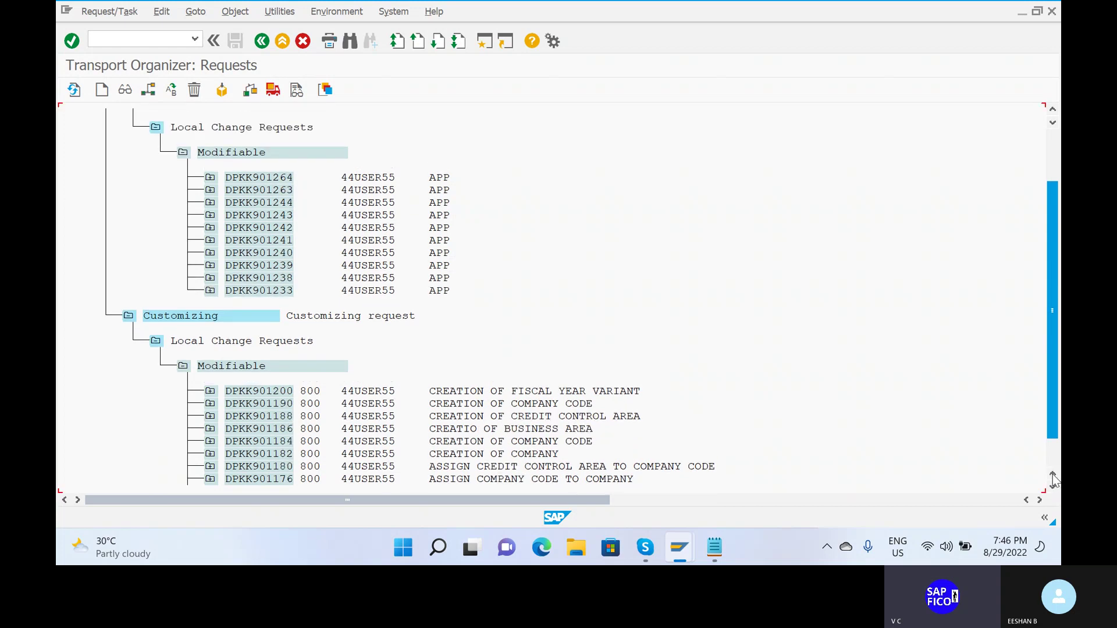
double_click(1053, 474)
double_click(1053, 473)
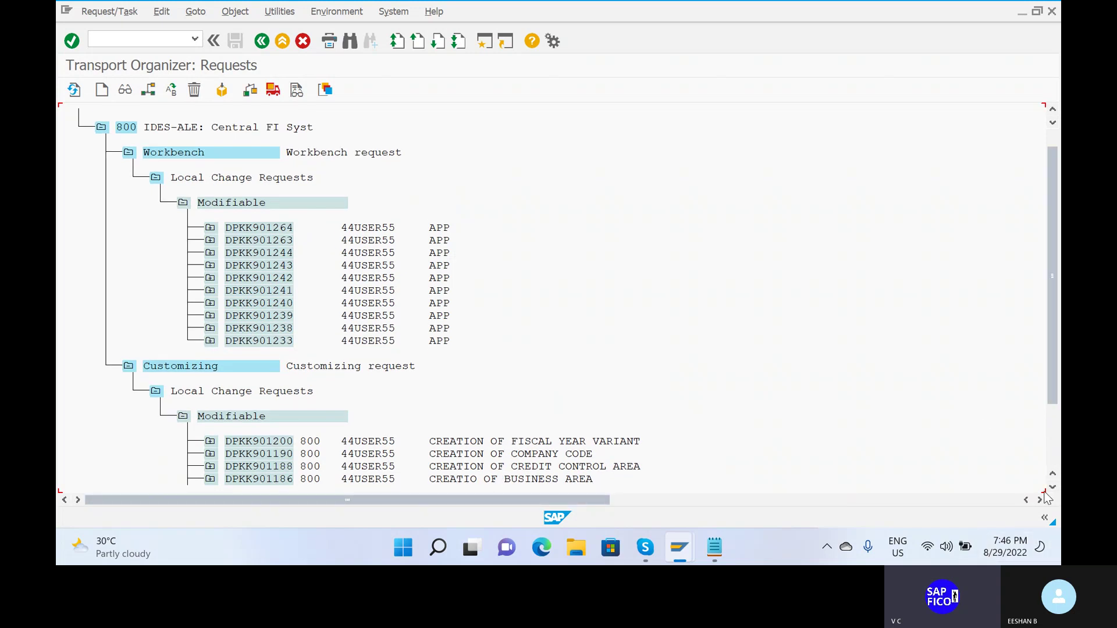
click(1053, 488)
double_click(1053, 487)
double_click(1053, 487)
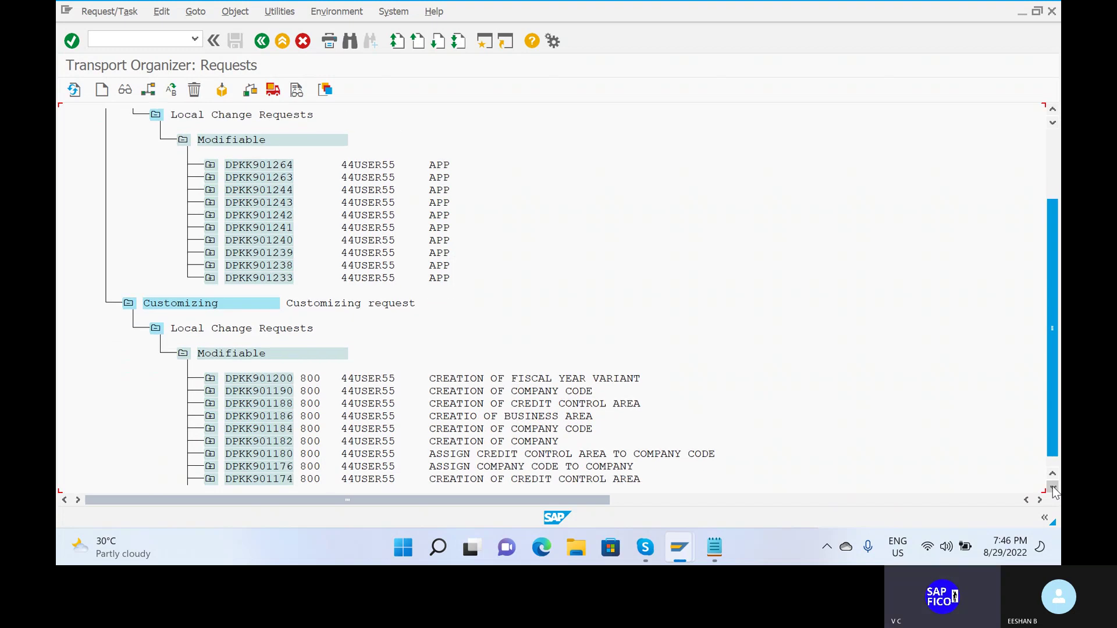
click(1053, 487)
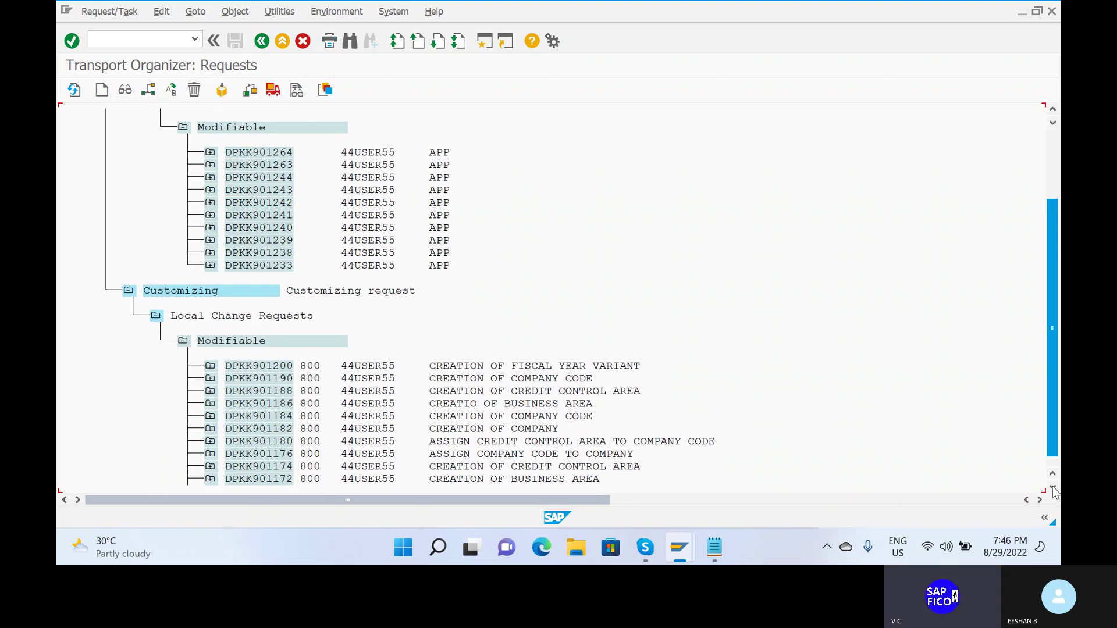
click(1053, 487)
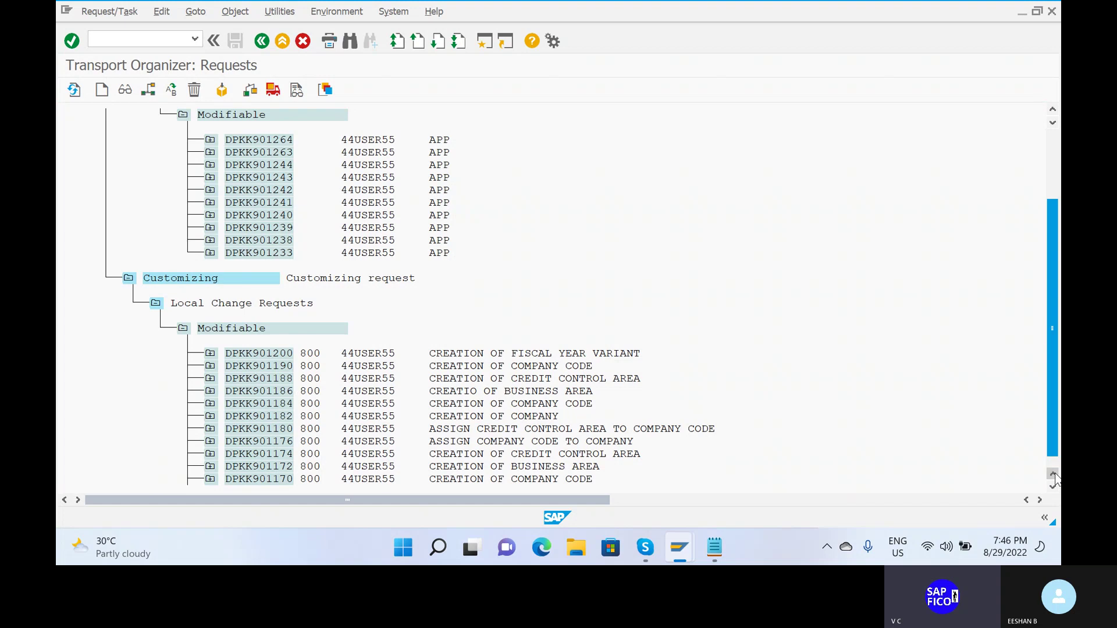
click(1052, 474)
click(1052, 475)
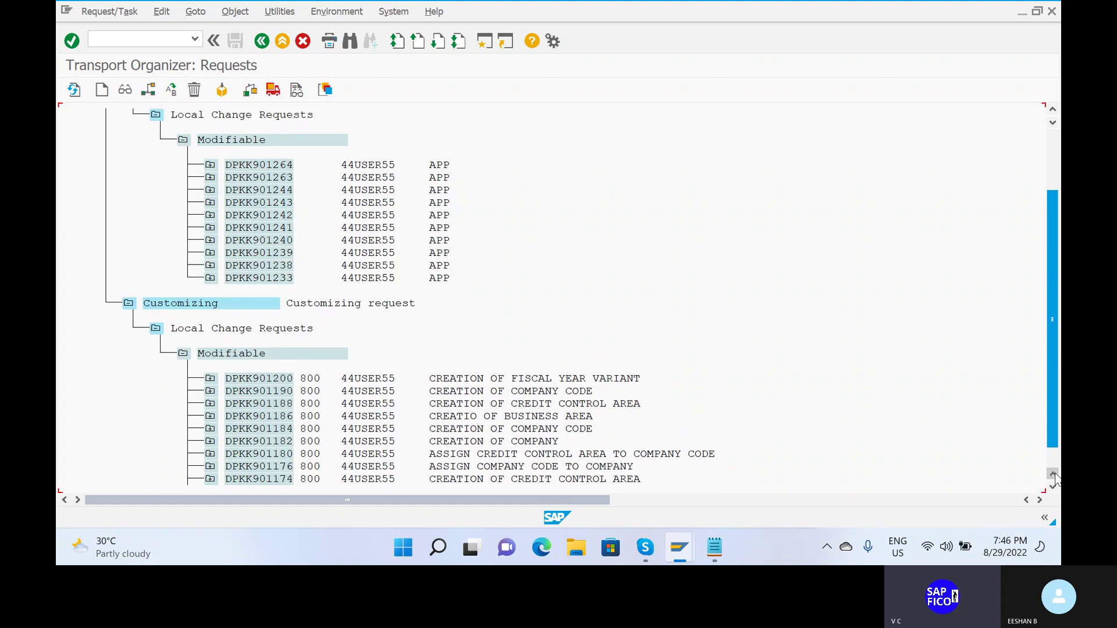
click(1053, 475)
click(1053, 487)
click(1053, 487)
click(1053, 488)
click(1053, 488)
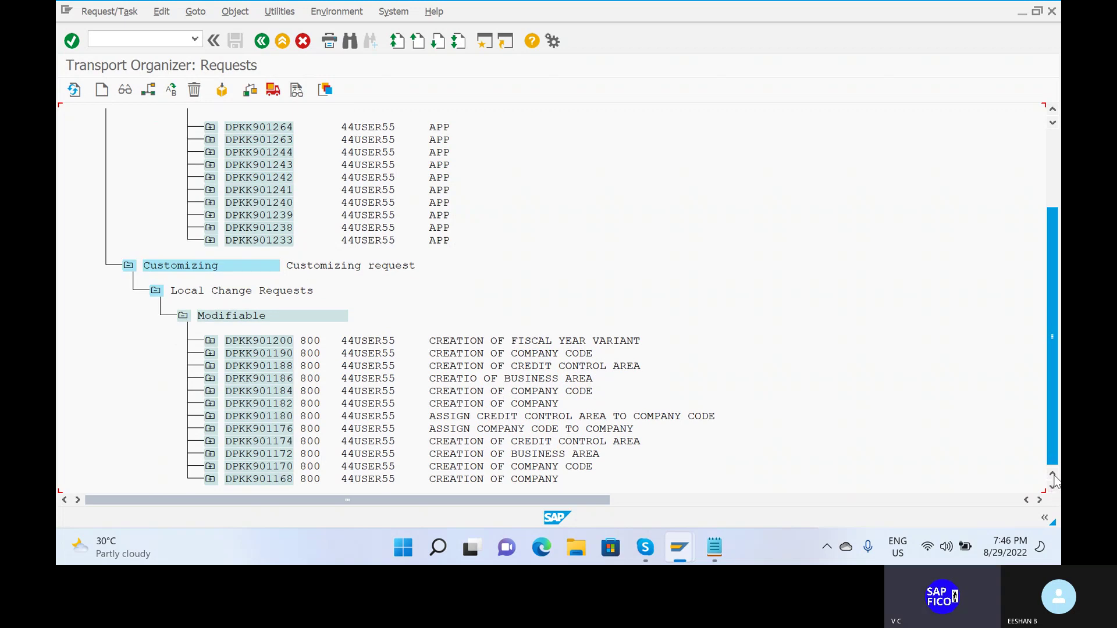
click(1053, 474)
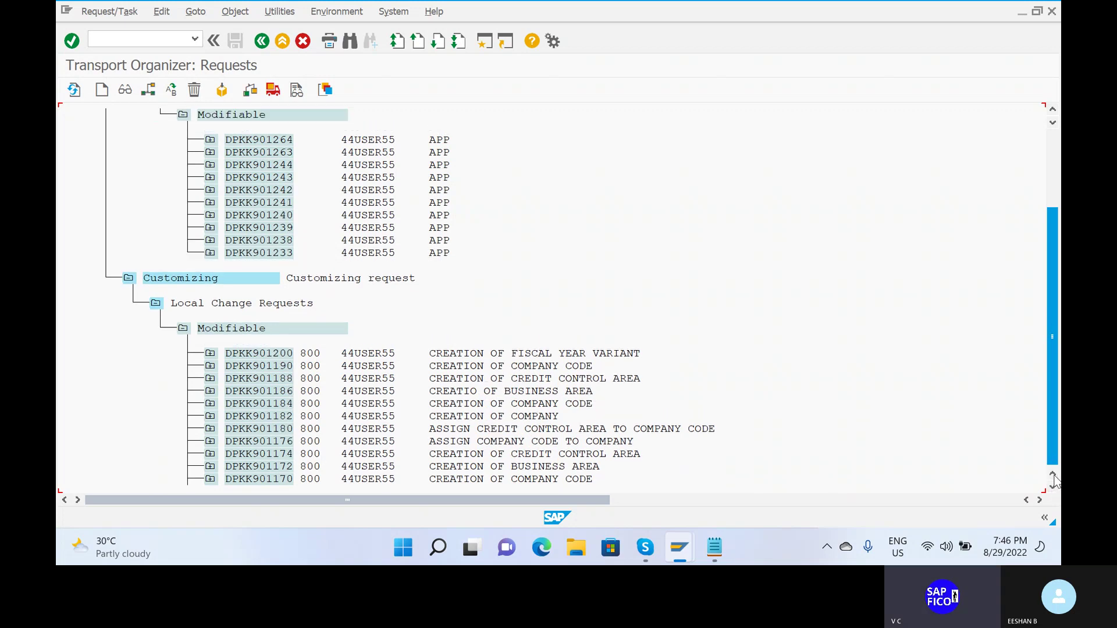
click(1053, 488)
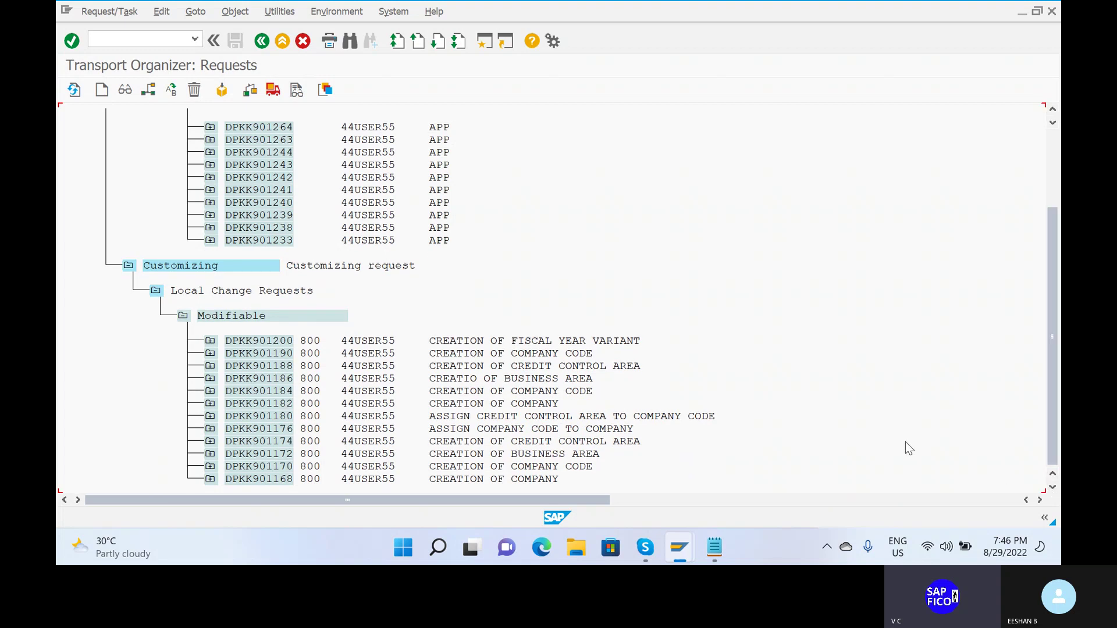
click(210, 466)
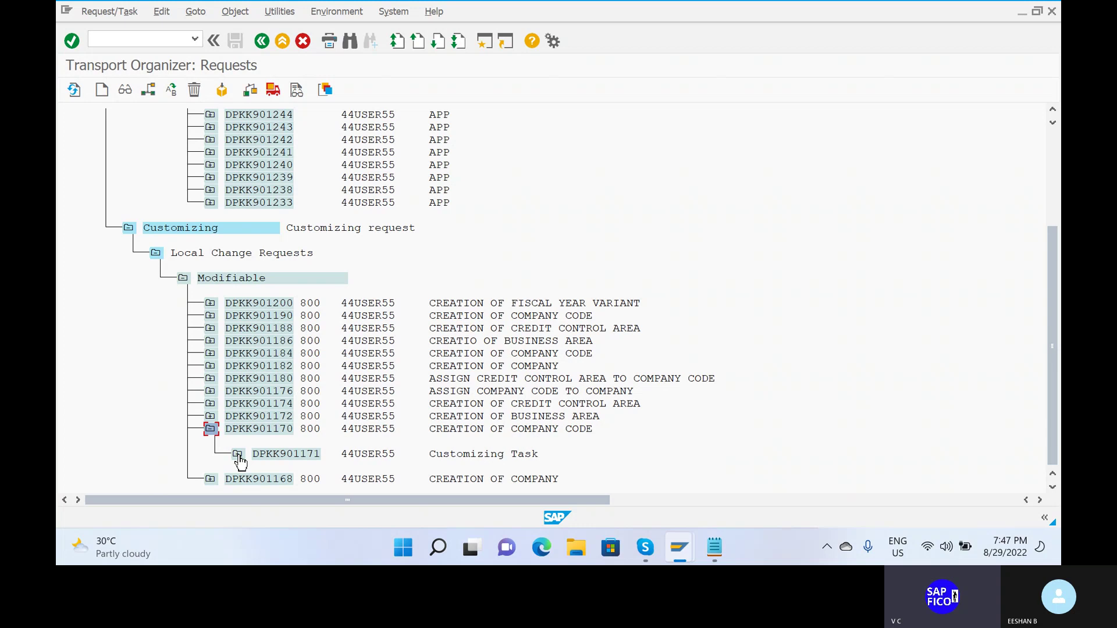
Step: Expand task DPKK901171 through View Maintenance: Data to V_T001 and table T001, then open a second session
click(239, 456)
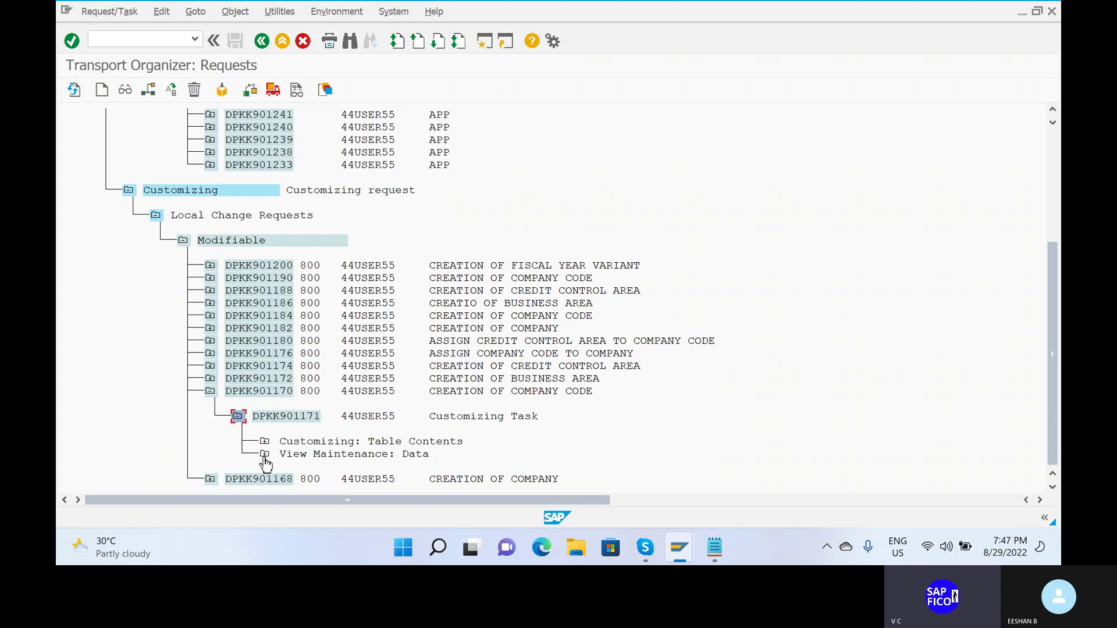
click(266, 457)
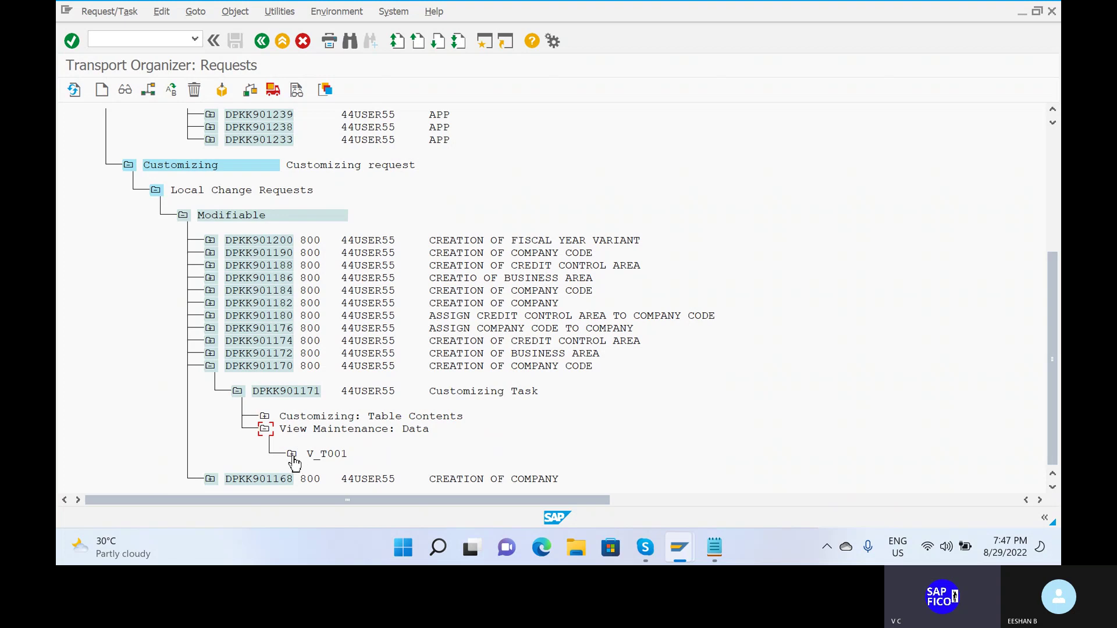
click(292, 455)
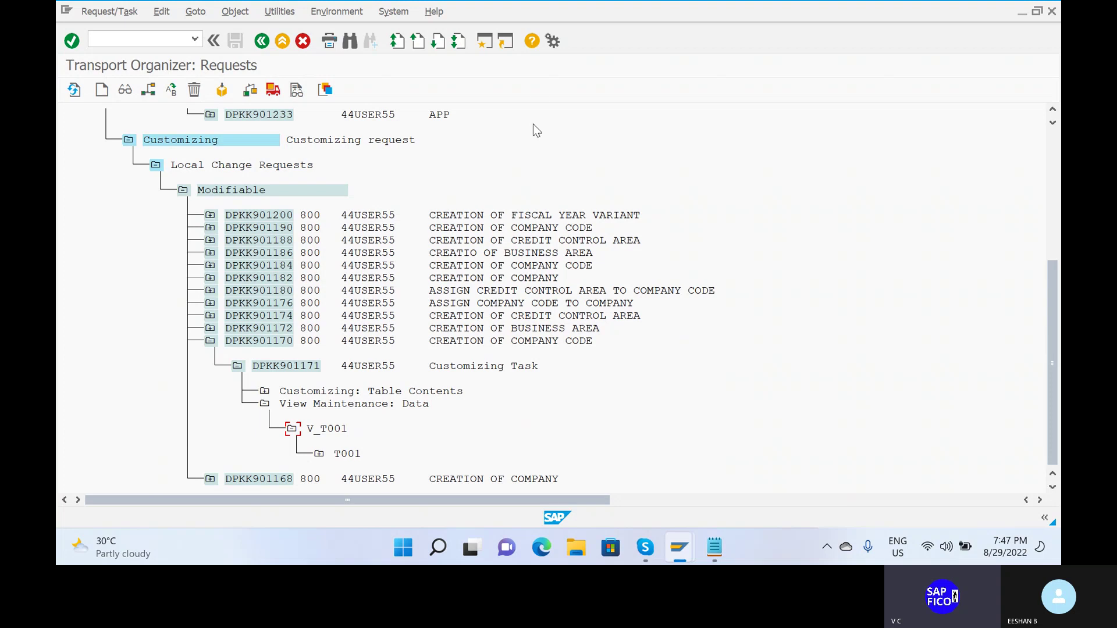
click(486, 42)
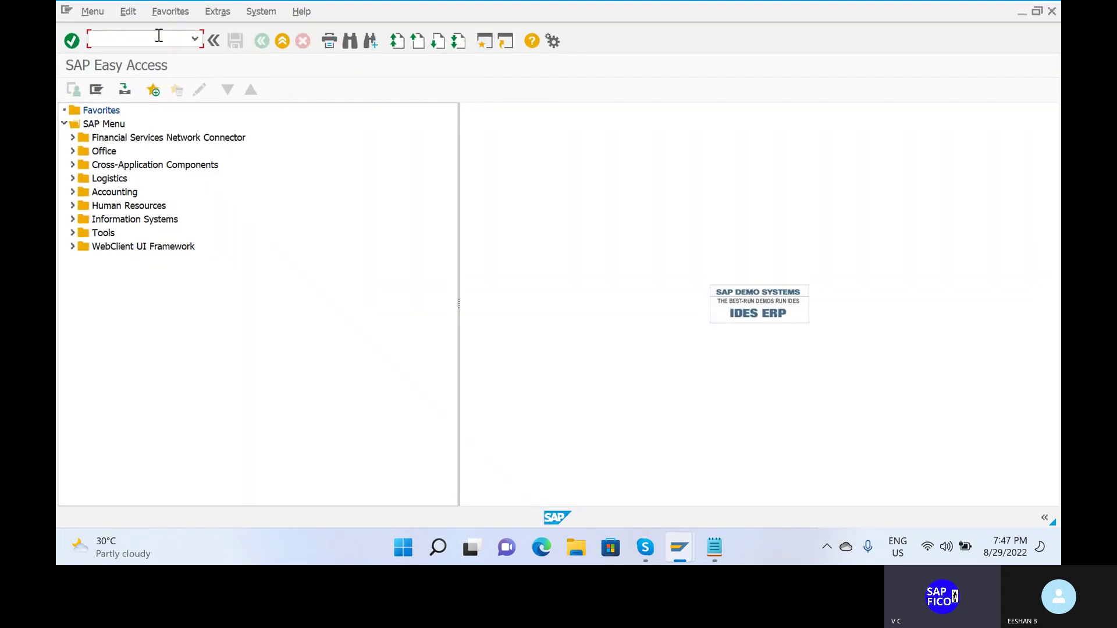
Step: Run SE16 and load the selection fields for table T001
text(SE16N)
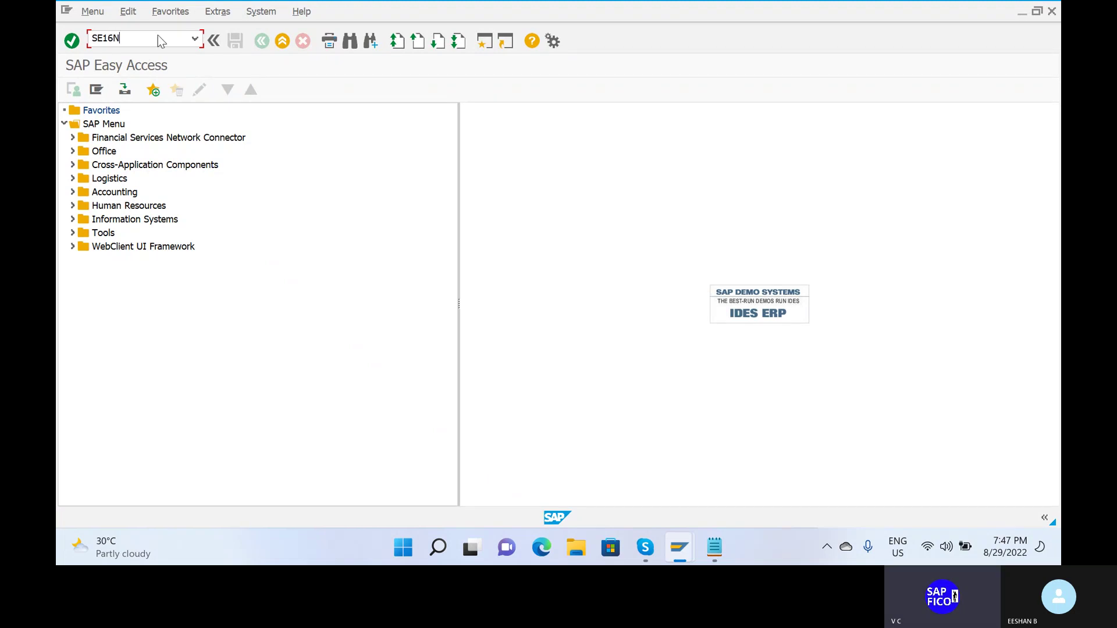
key(Return)
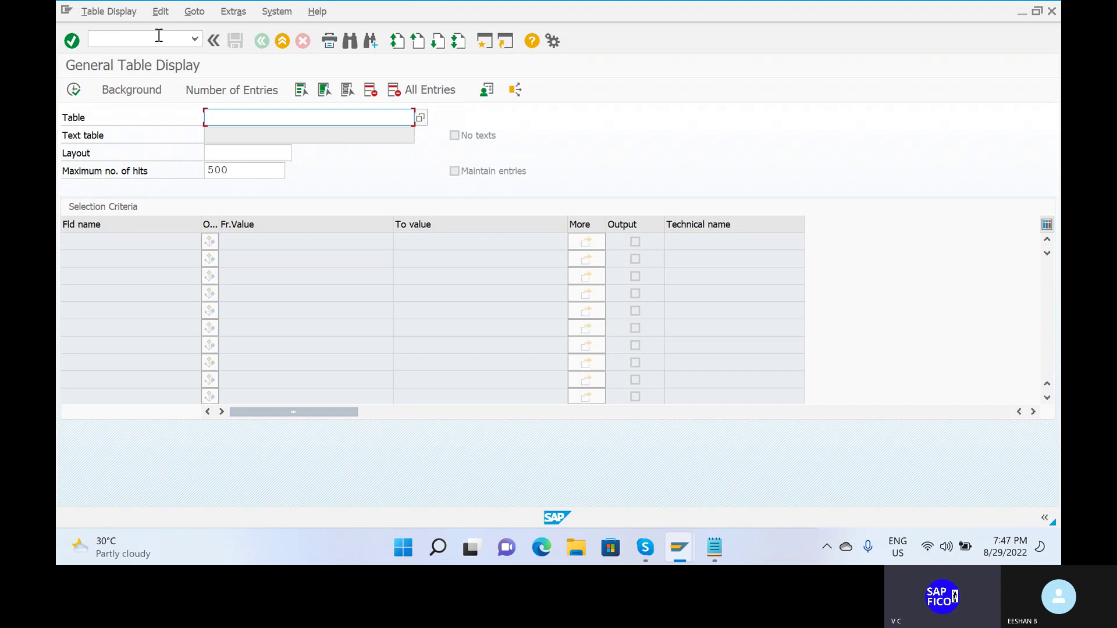
text(T)
key(BackSpace)
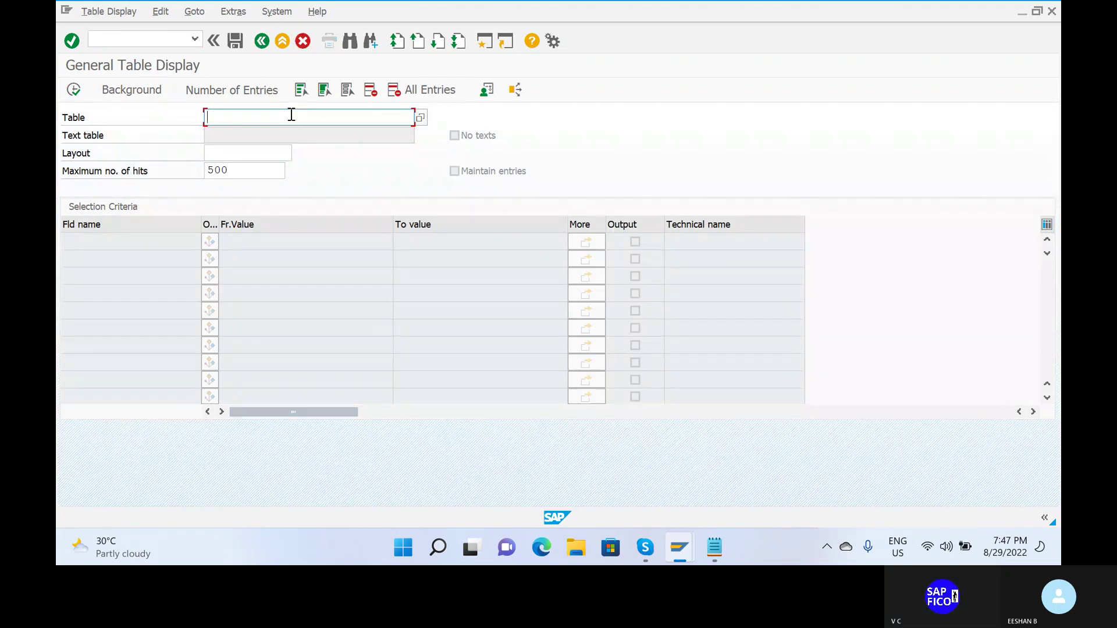
text(V_)
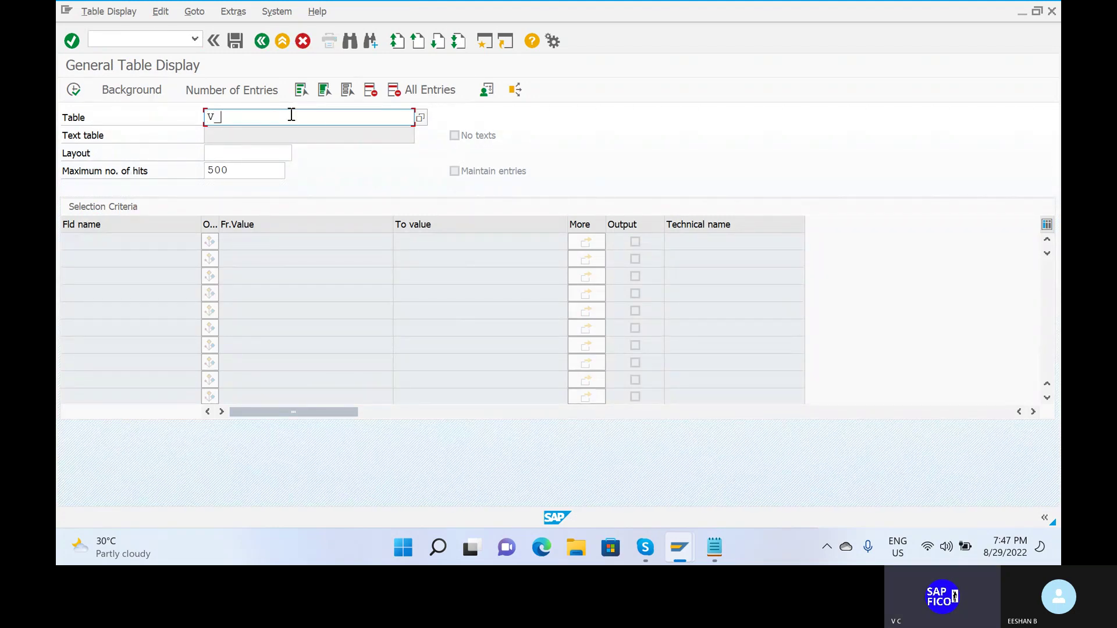
key(BackSpace)
key(BackSpace)
text(T001)
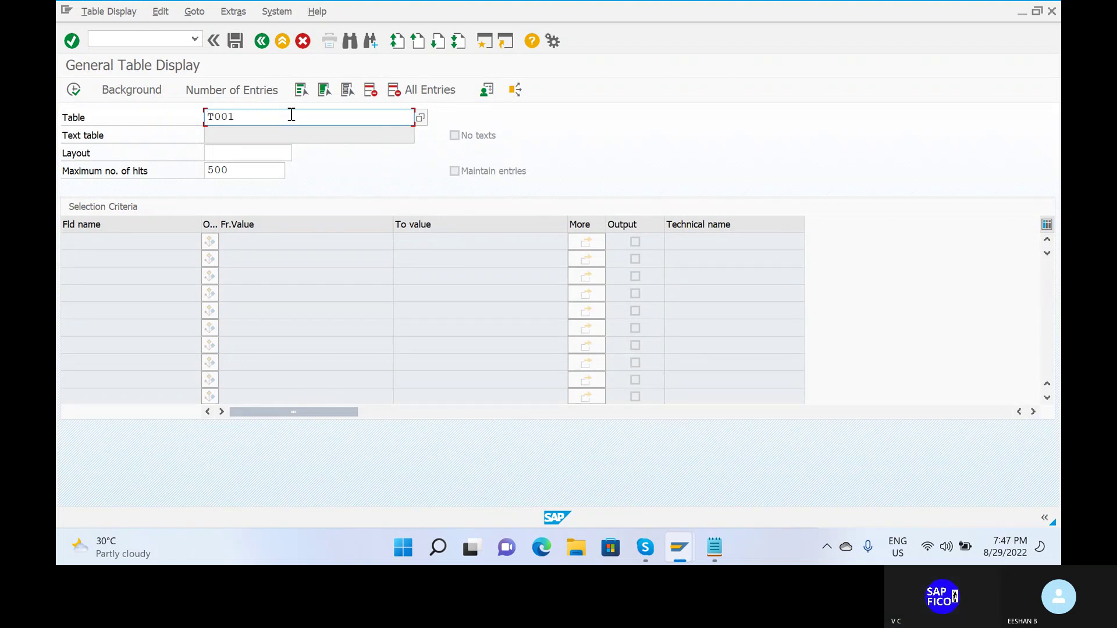
key(Return)
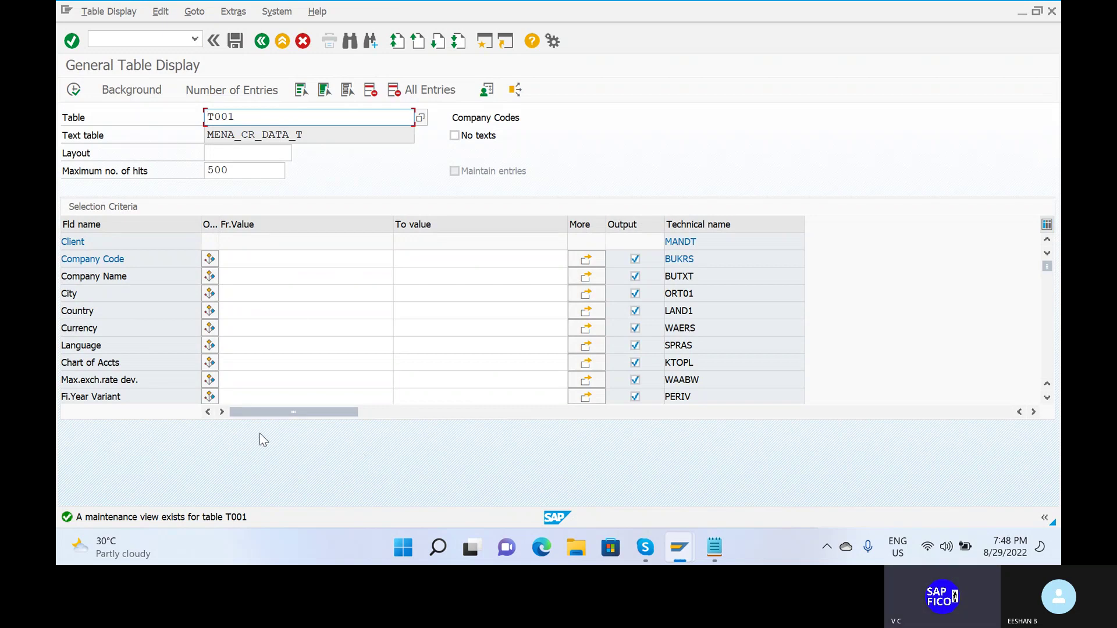
Step: Filter T001 by Company Code ECC, picked from the company code list, and execute the query
click(263, 262)
text(ECC)
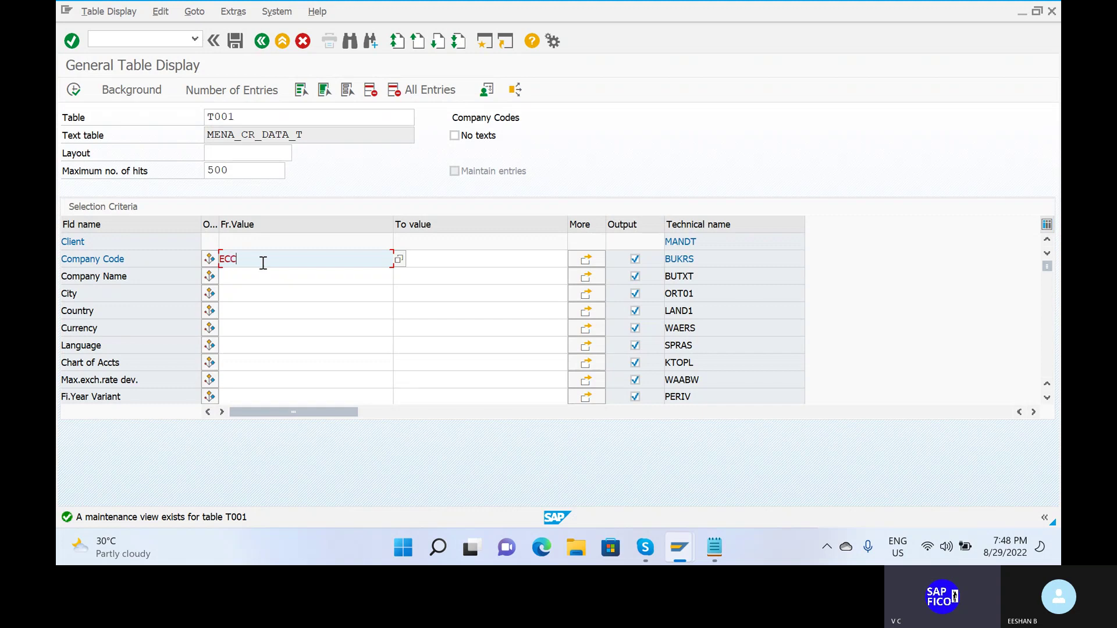
click(399, 261)
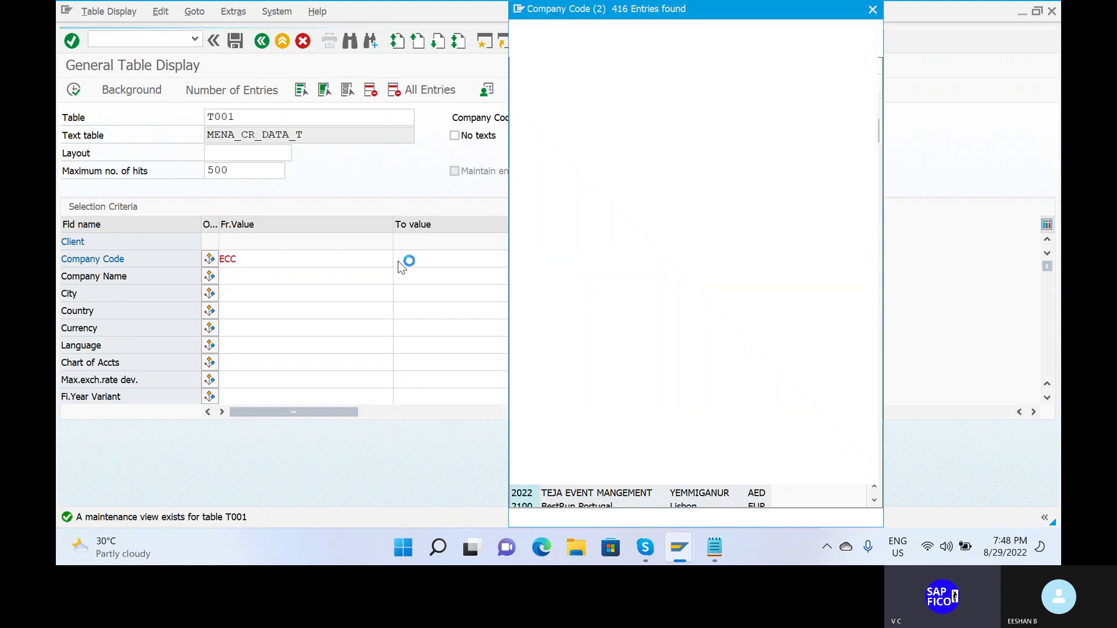
click(555, 70)
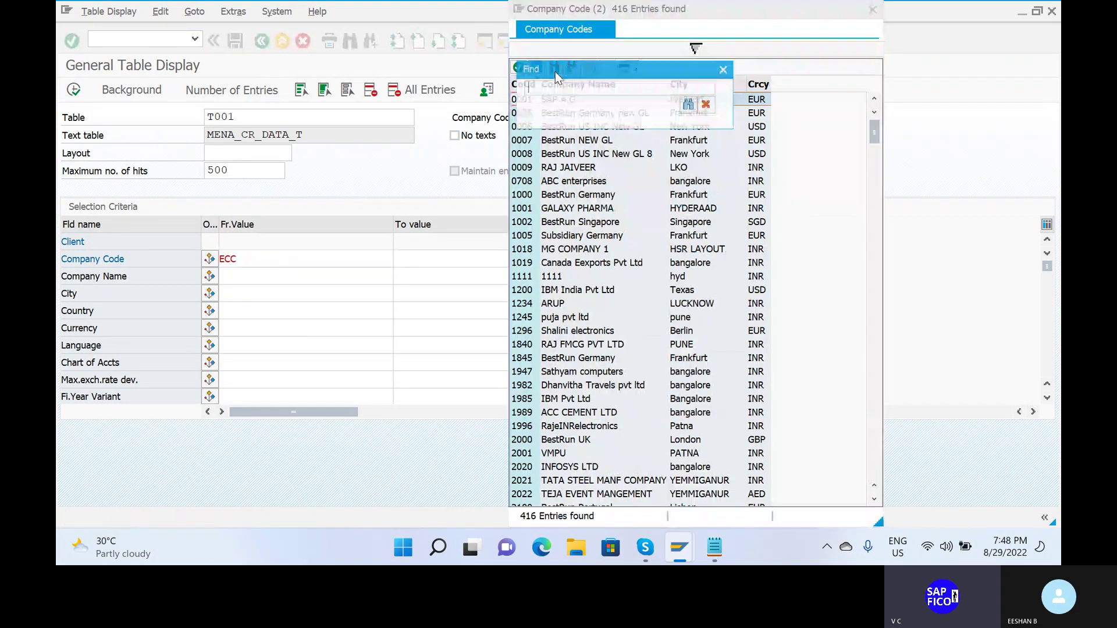
text(ECC)
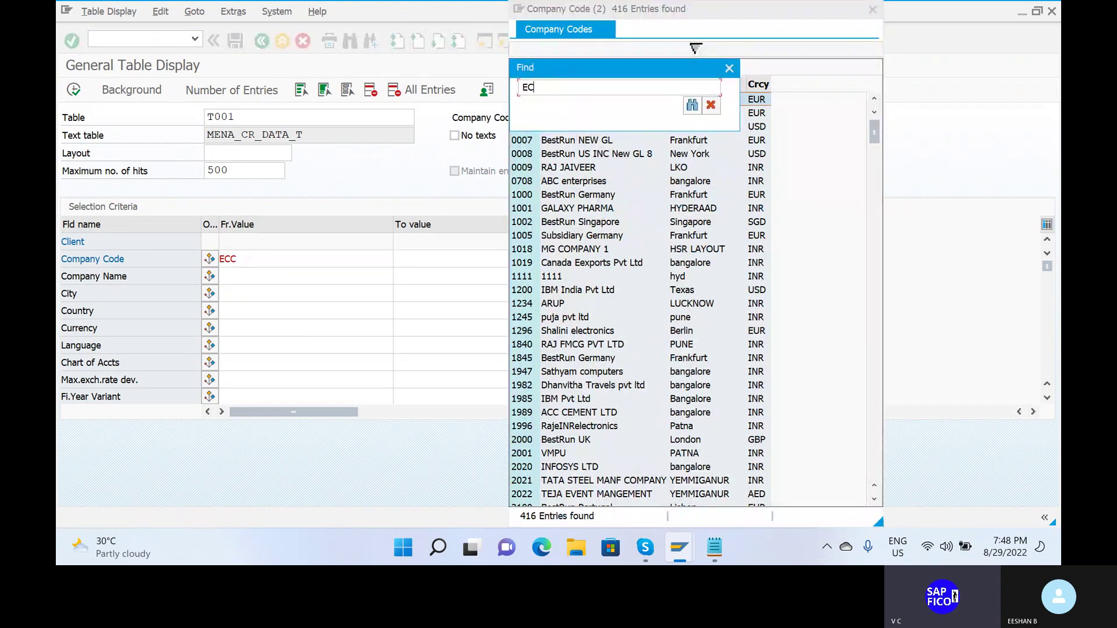
click(692, 106)
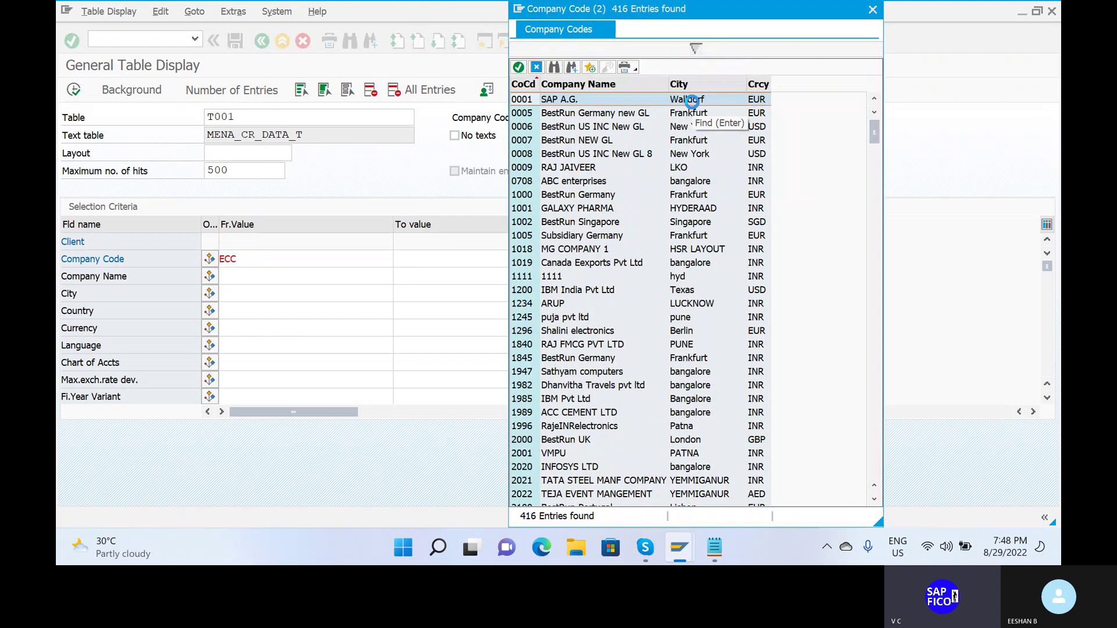
double_click(633, 100)
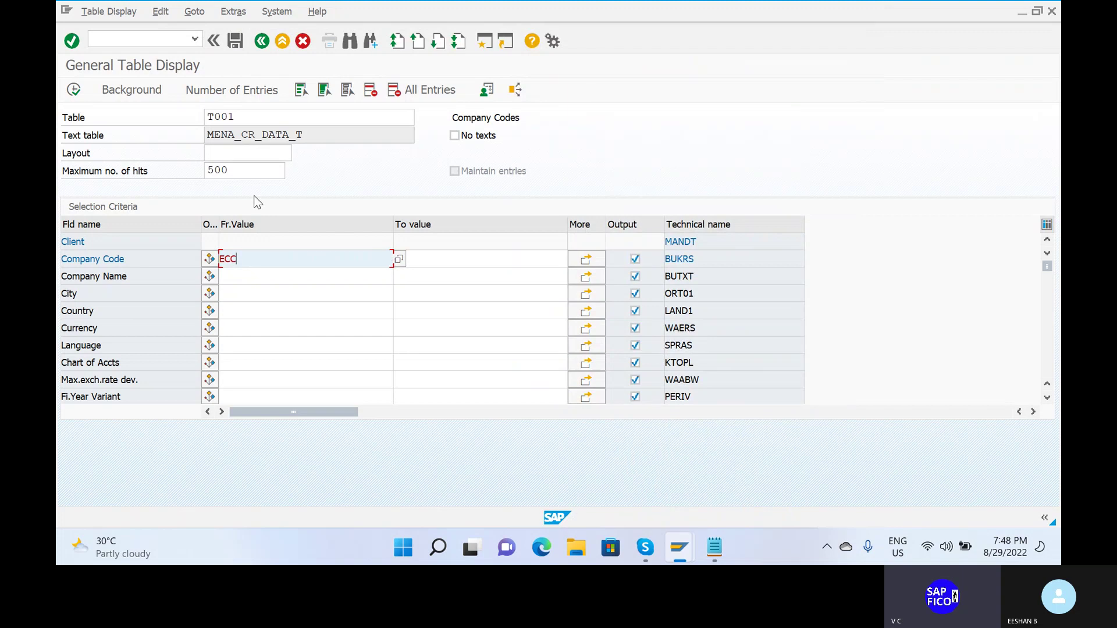
click(75, 91)
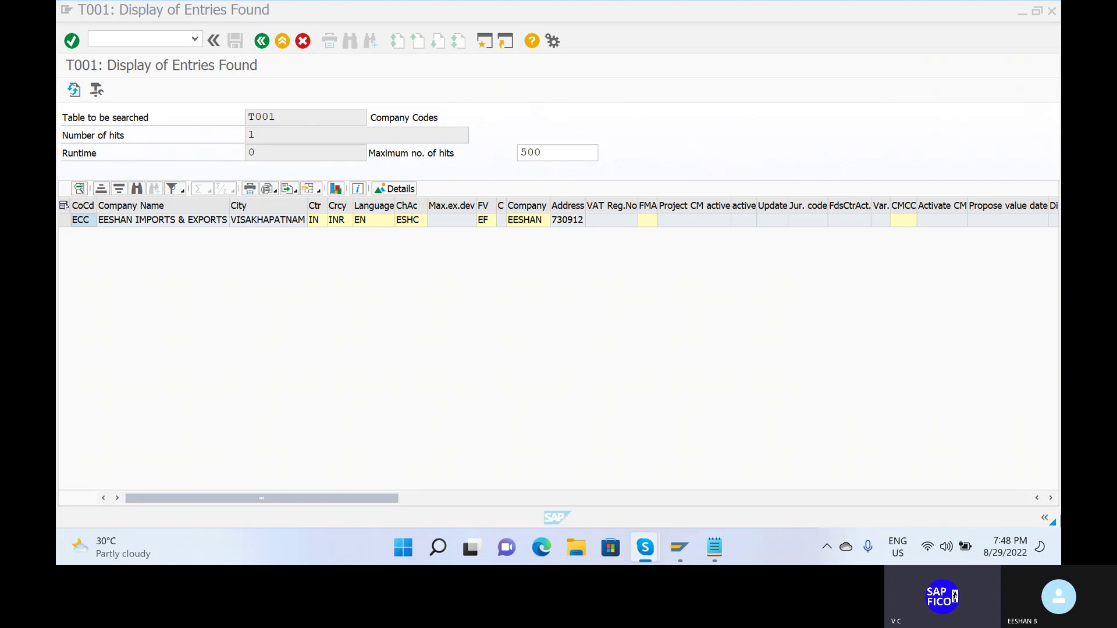
Step: Scroll the ECC result to the company name and address columns, then return to the selection screen
click(1051, 498)
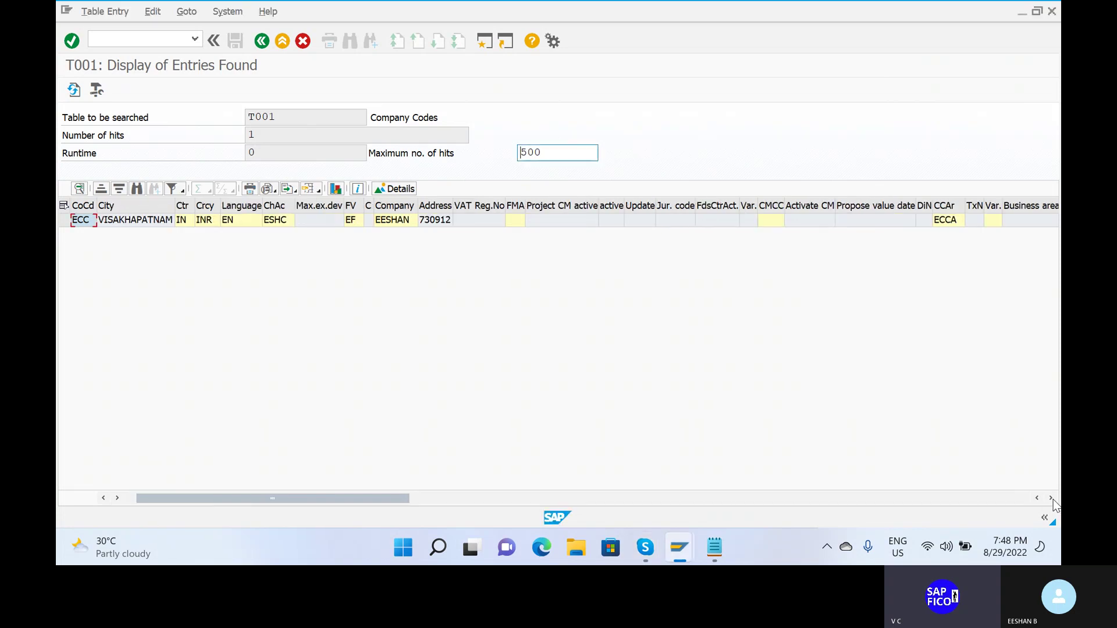
click(1052, 498)
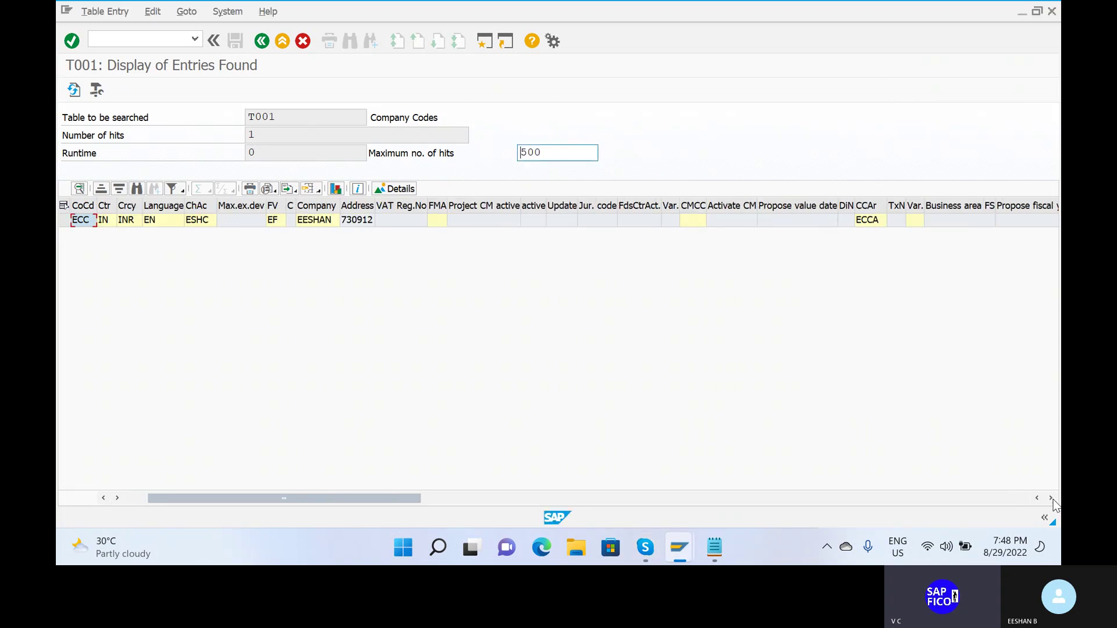
click(1051, 498)
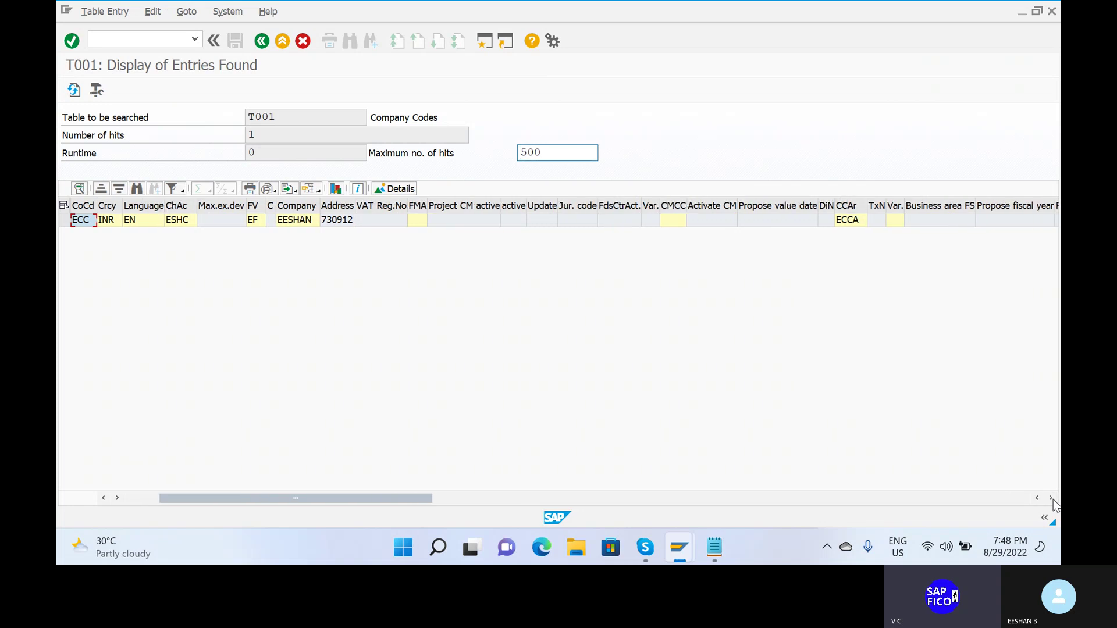
click(1051, 499)
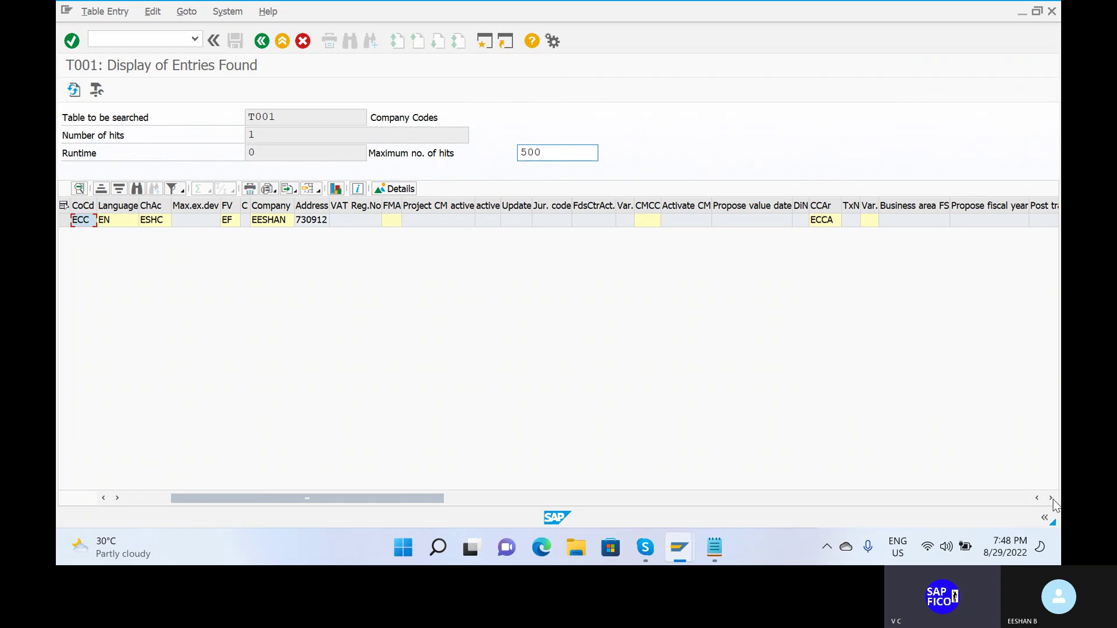
click(1051, 498)
click(1051, 499)
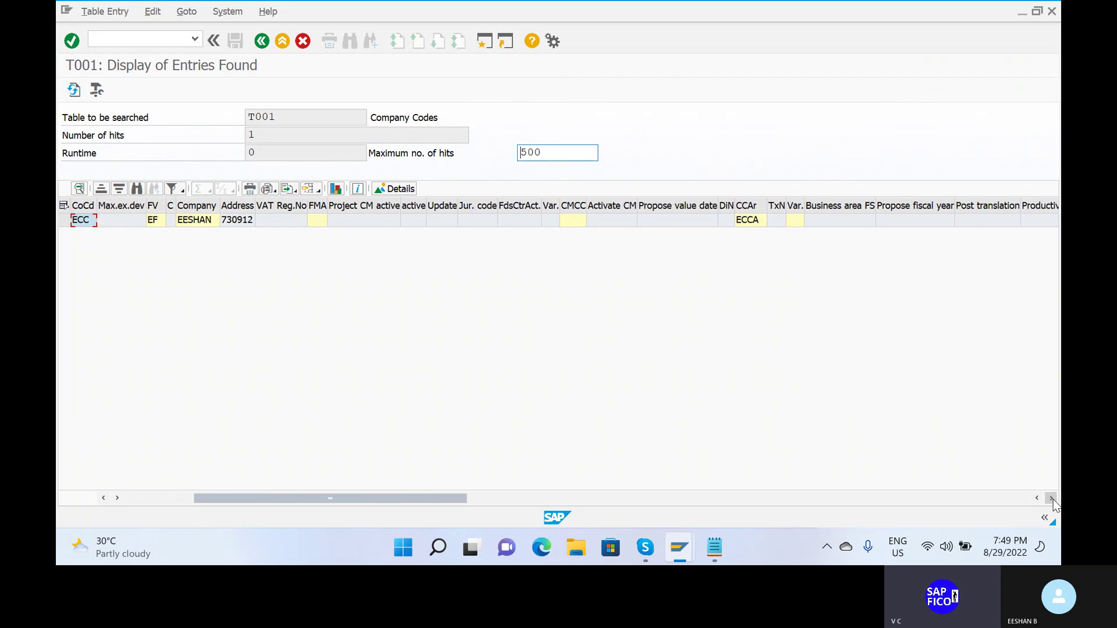
click(1051, 499)
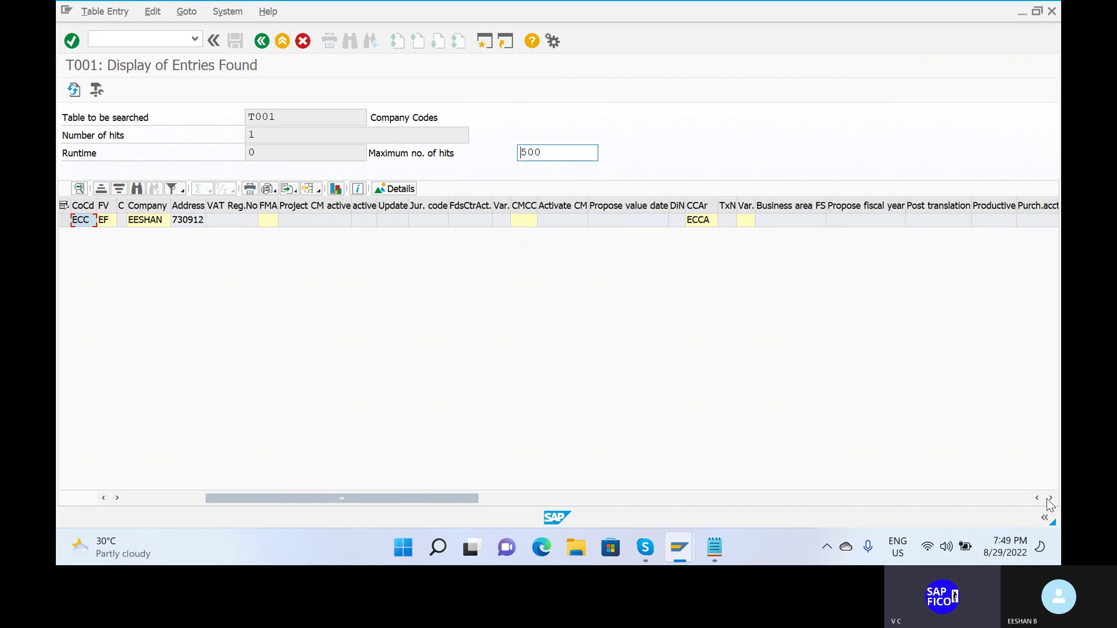
click(1052, 499)
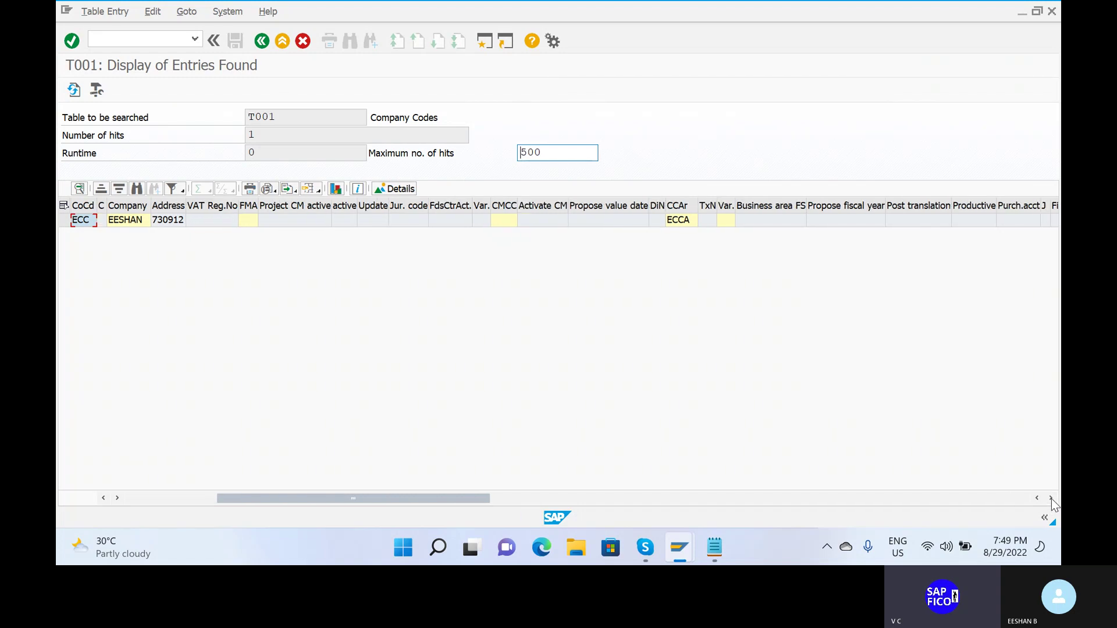
click(1051, 498)
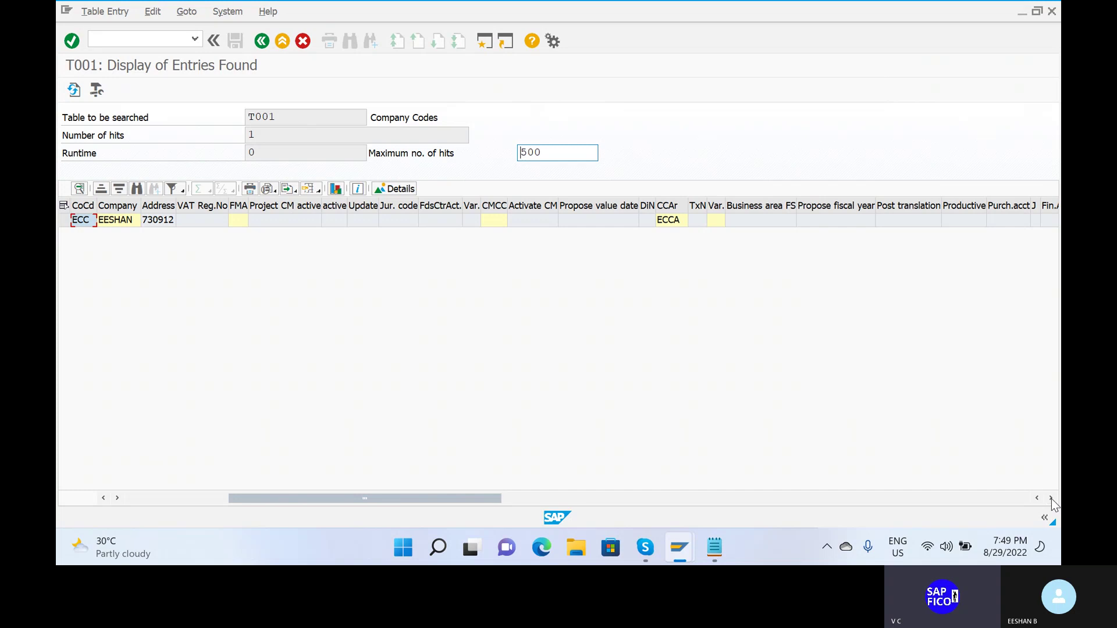
click(1052, 499)
click(1052, 499)
click(1051, 499)
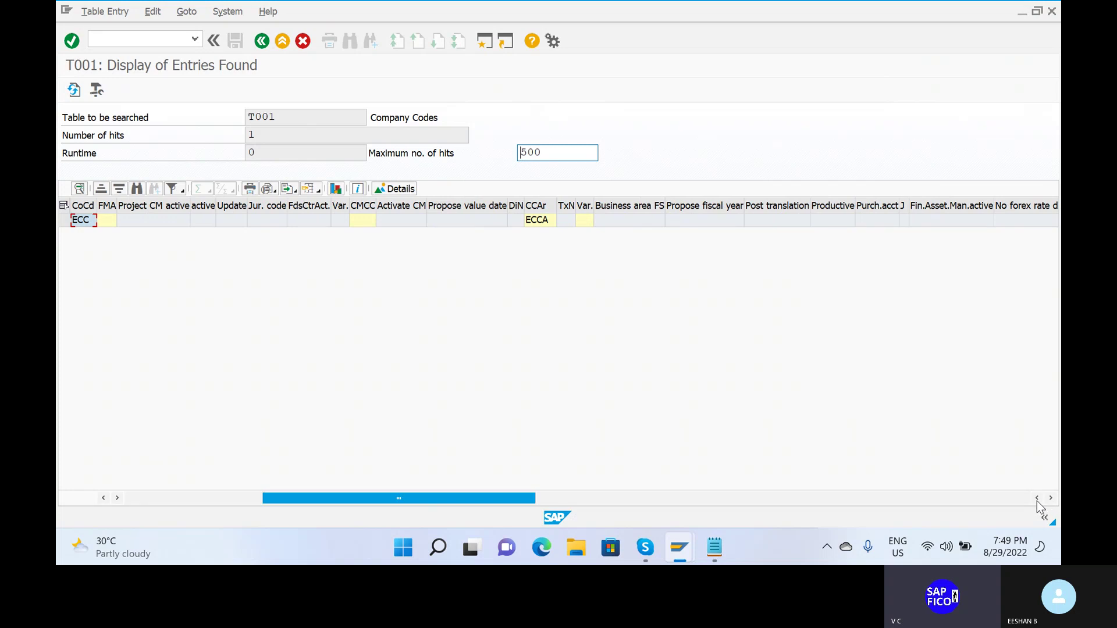
click(1037, 498)
click(1037, 498)
click(1037, 499)
click(1037, 498)
click(1037, 498)
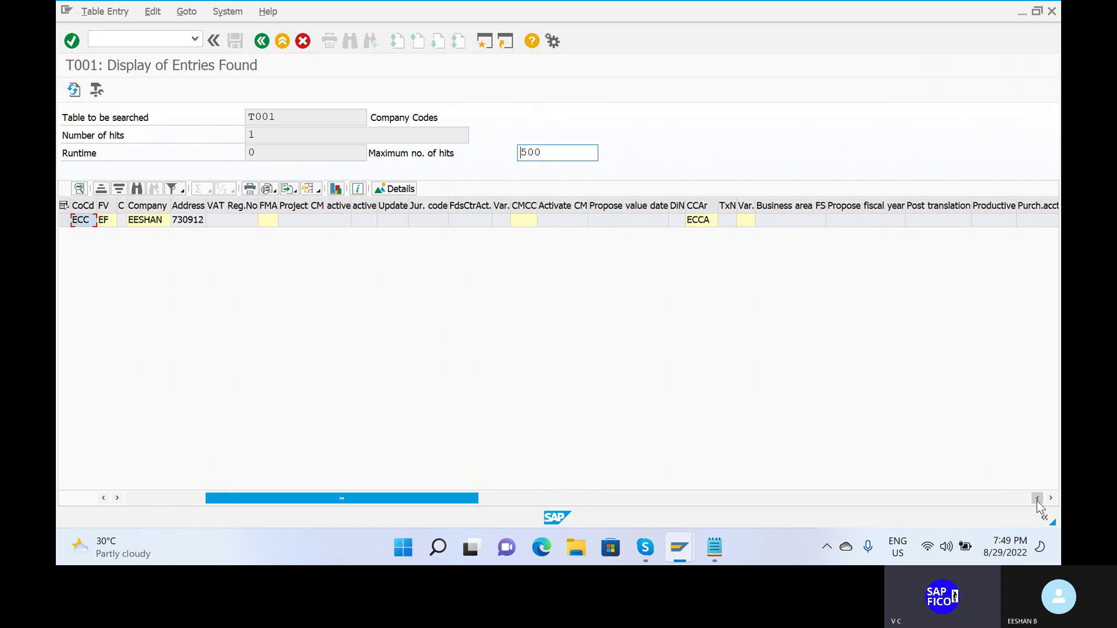
click(262, 42)
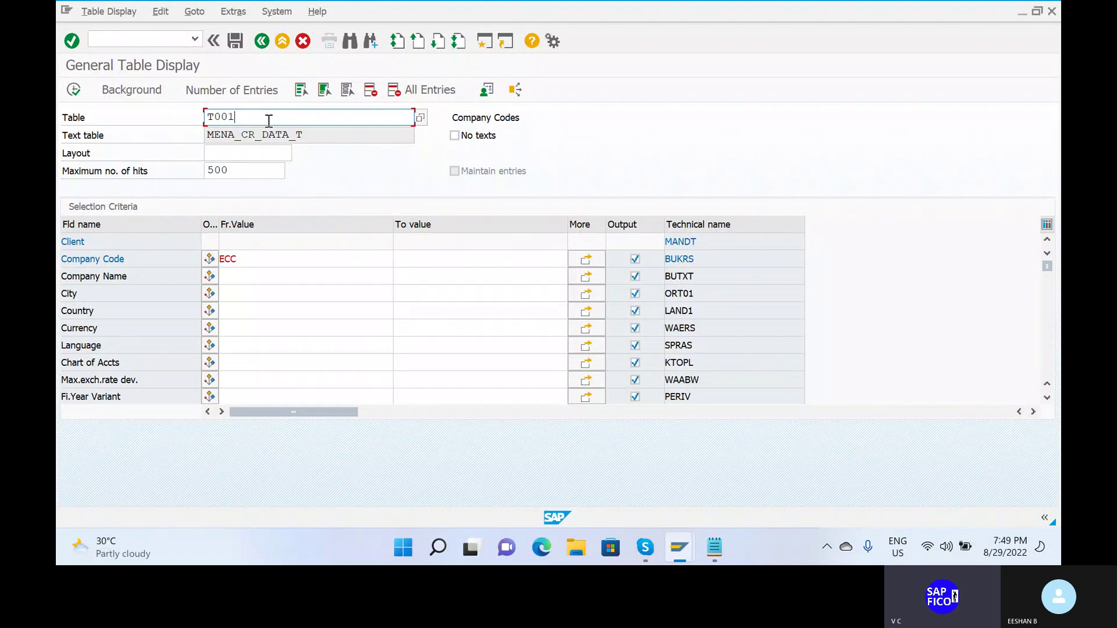
Step: Replace table T001 with view V_T001 in General Table Display and load its fields
key(Delete)
key(Delete)
key(Delete)
key(Delete)
text(V_T001)
key(Return)
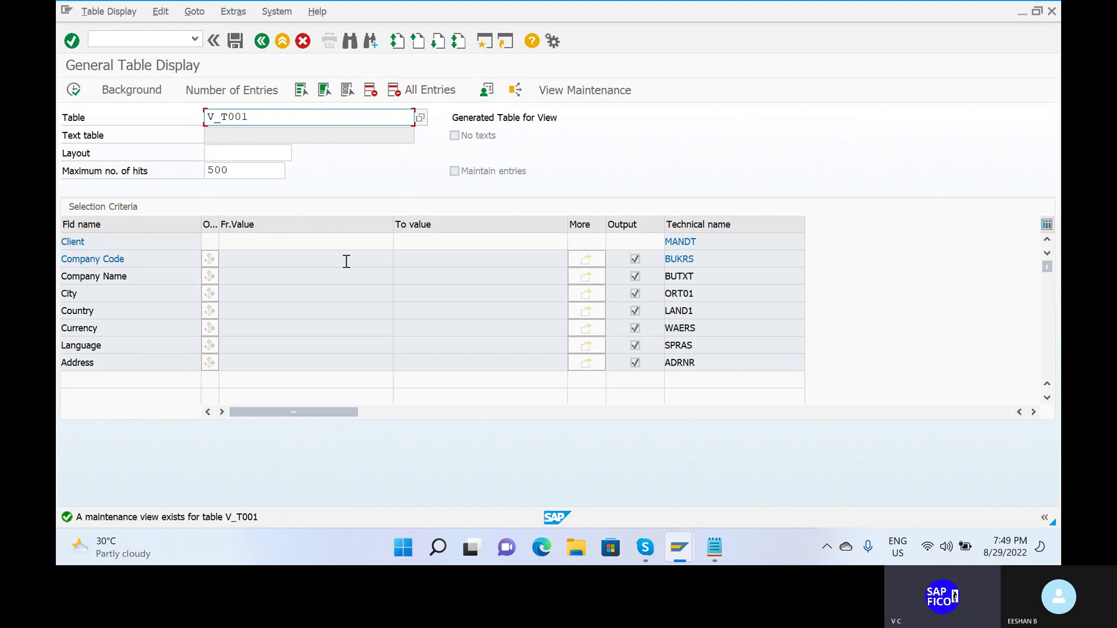
Step: List the V_T001 company code entries, then leave to the Easy Access menu with /n
click(73, 91)
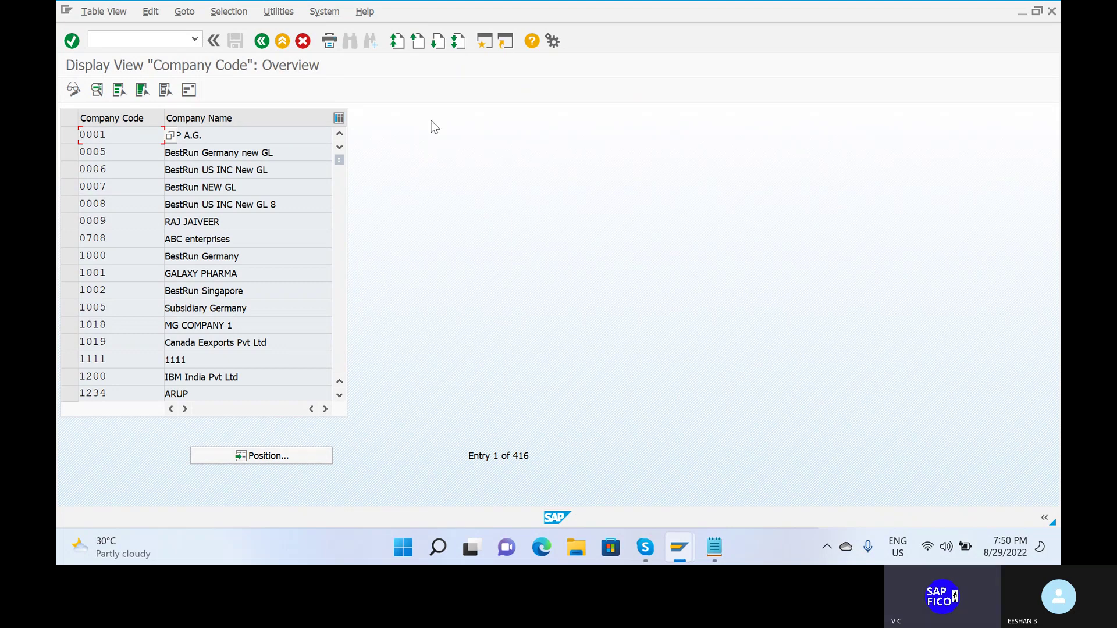
click(269, 39)
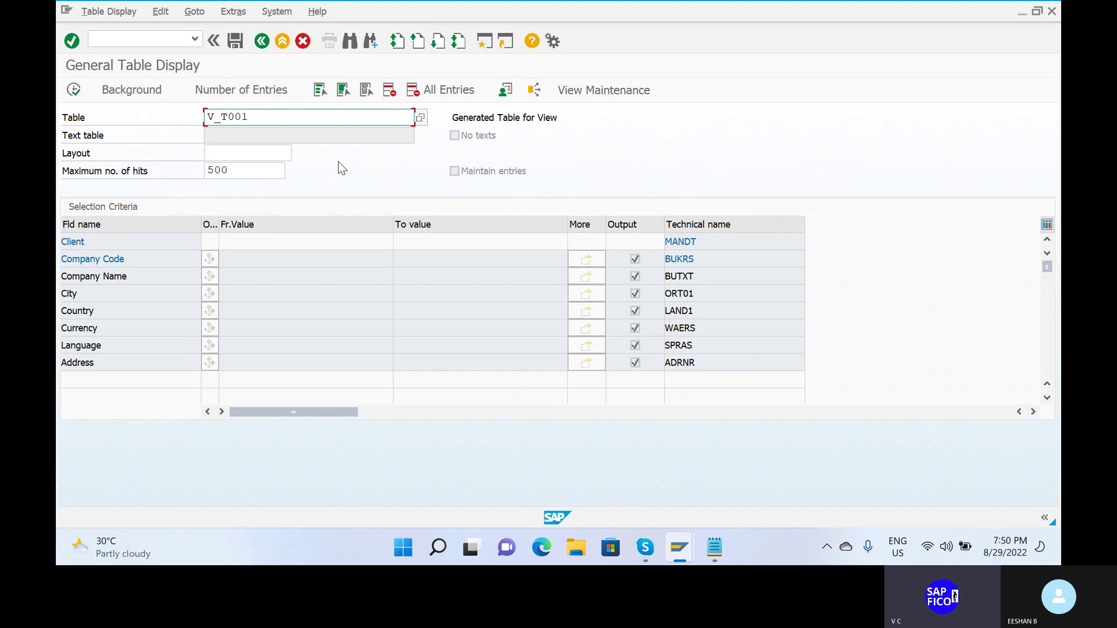
click(149, 36)
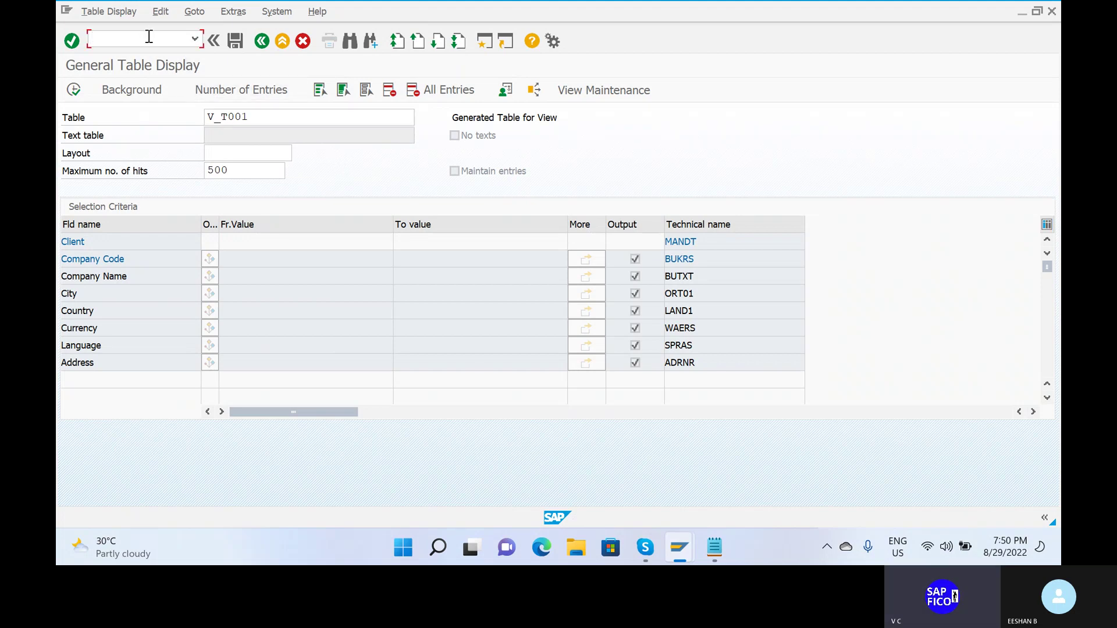
text(/n)
key(Return)
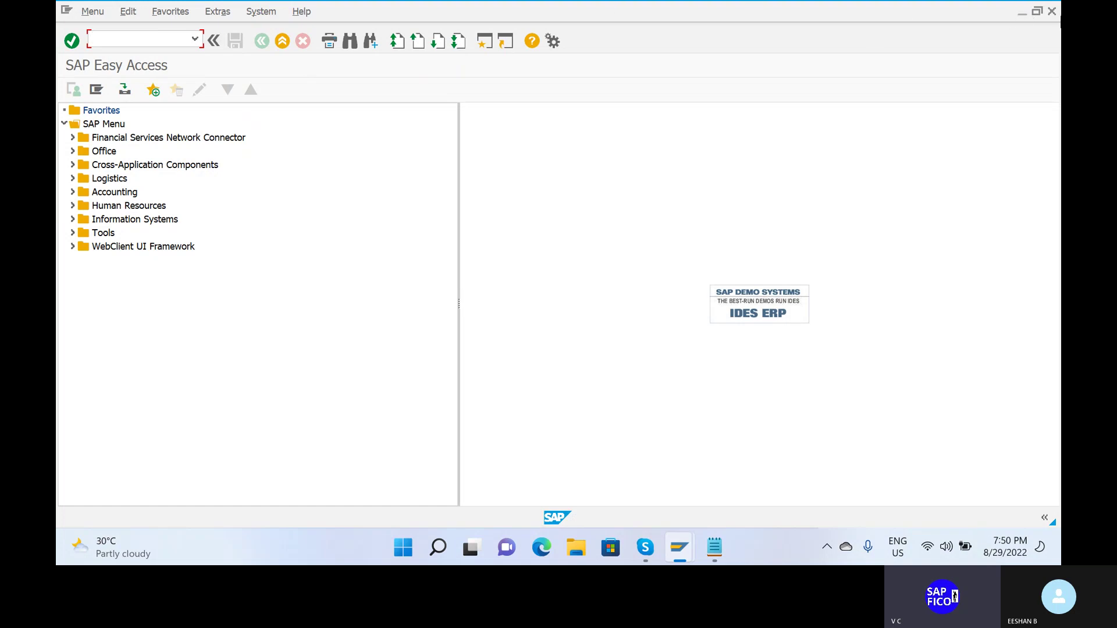
Step: Switch to the Transport Organizer window and exit it to the start menu with /n
click(1051, 17)
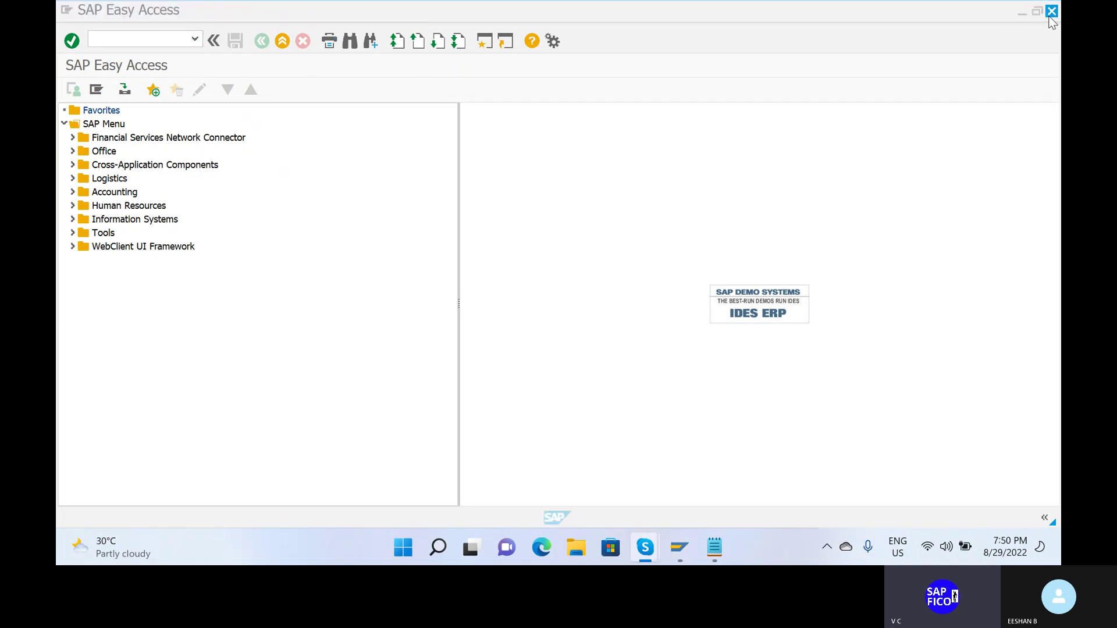
key(alt+Tab)
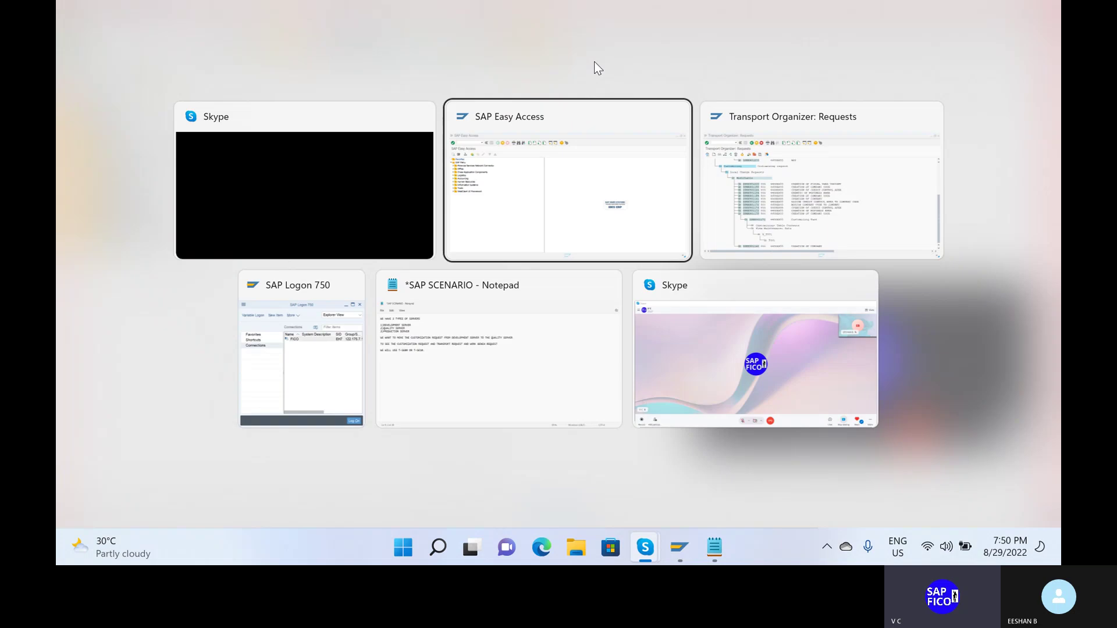
key(alt+Tab)
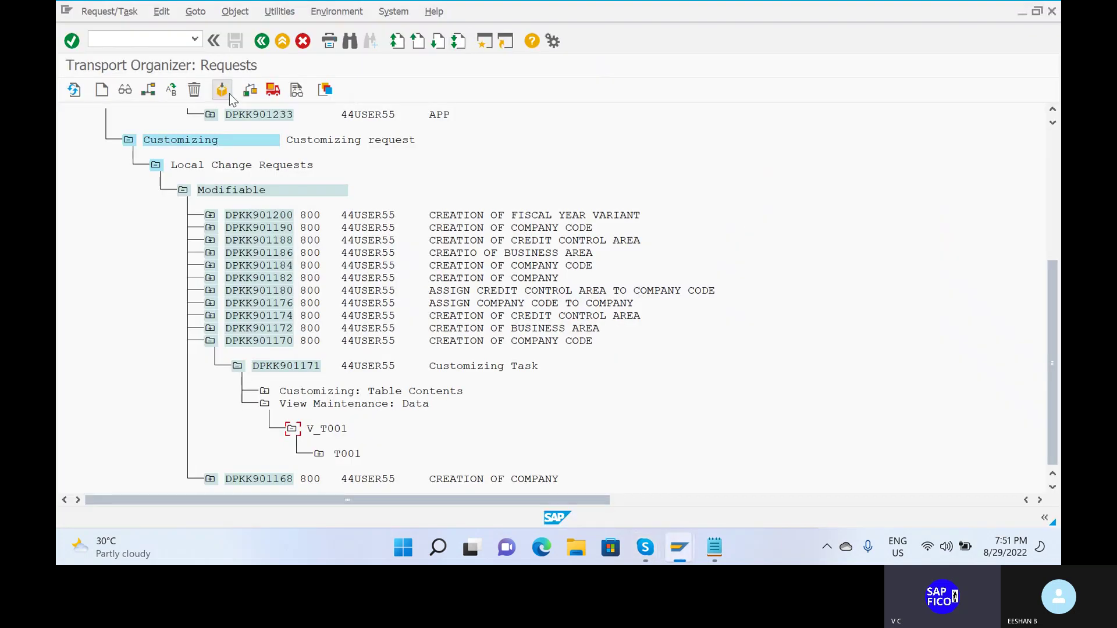
click(172, 40)
text(/n)
key(Return)
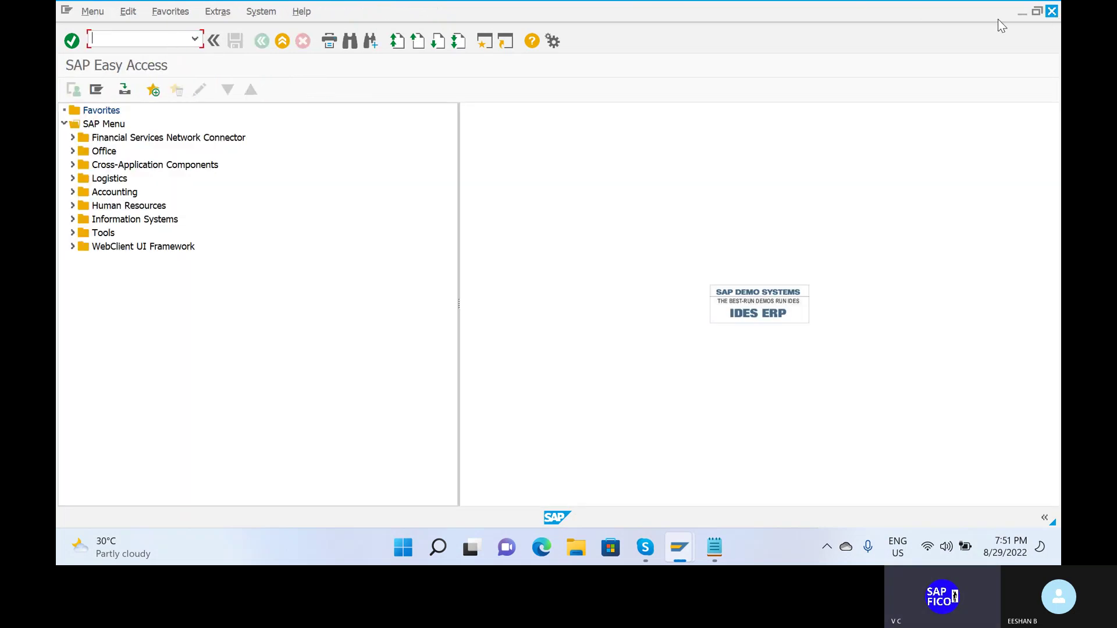
Step: Log off the SAP session via System > Log Off and confirm with Yes
click(269, 14)
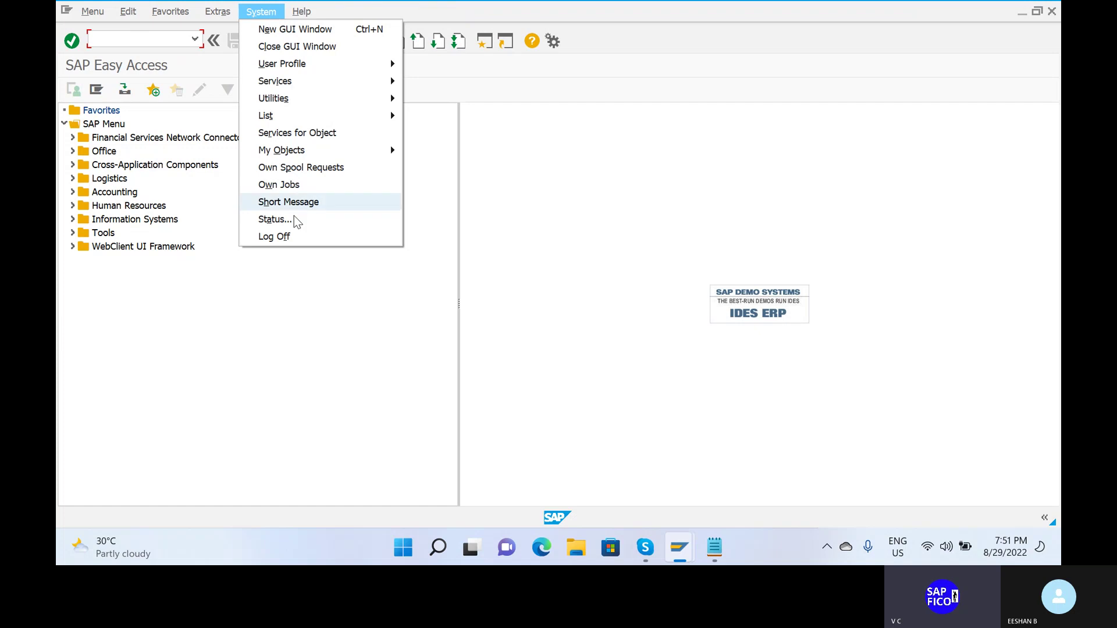
click(305, 237)
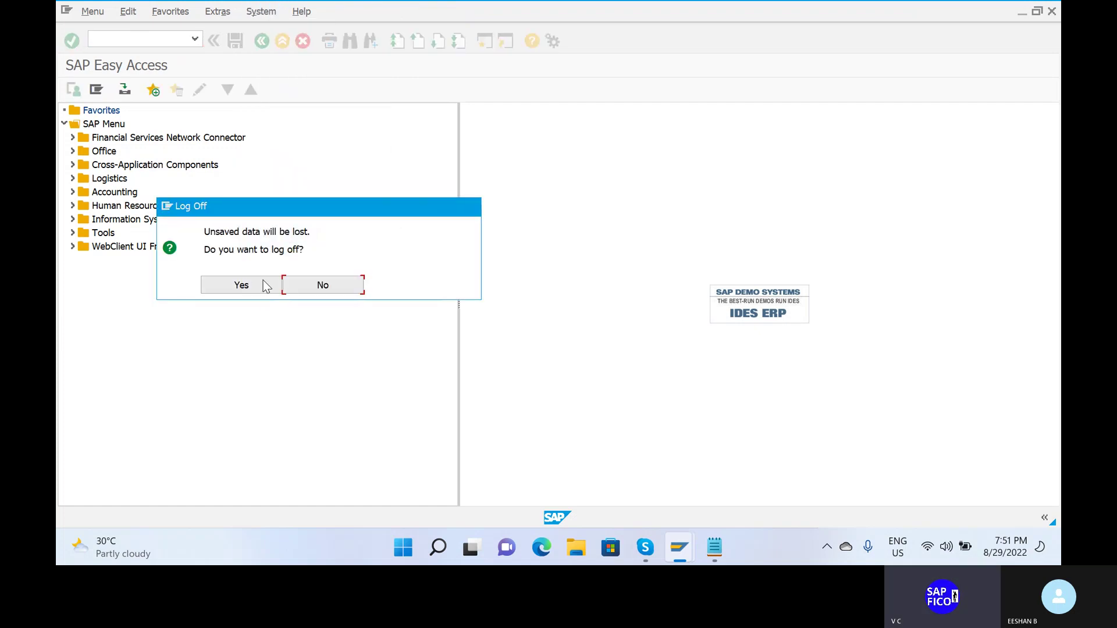
click(263, 281)
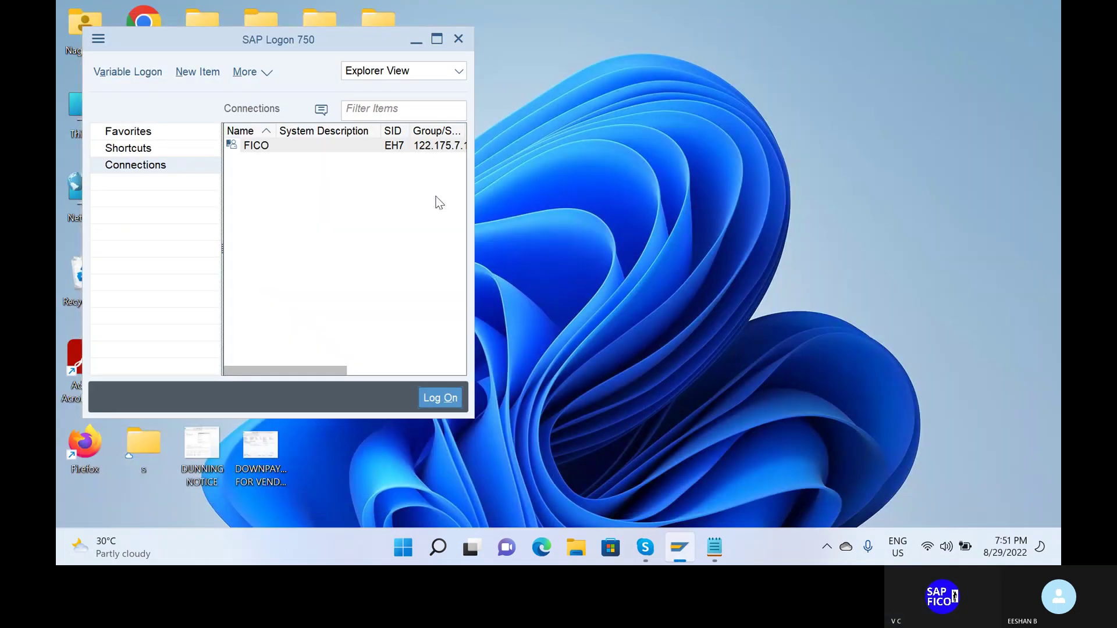
Step: Open the FICO logon screen and close it again without signing in
mouse_move(437, 39)
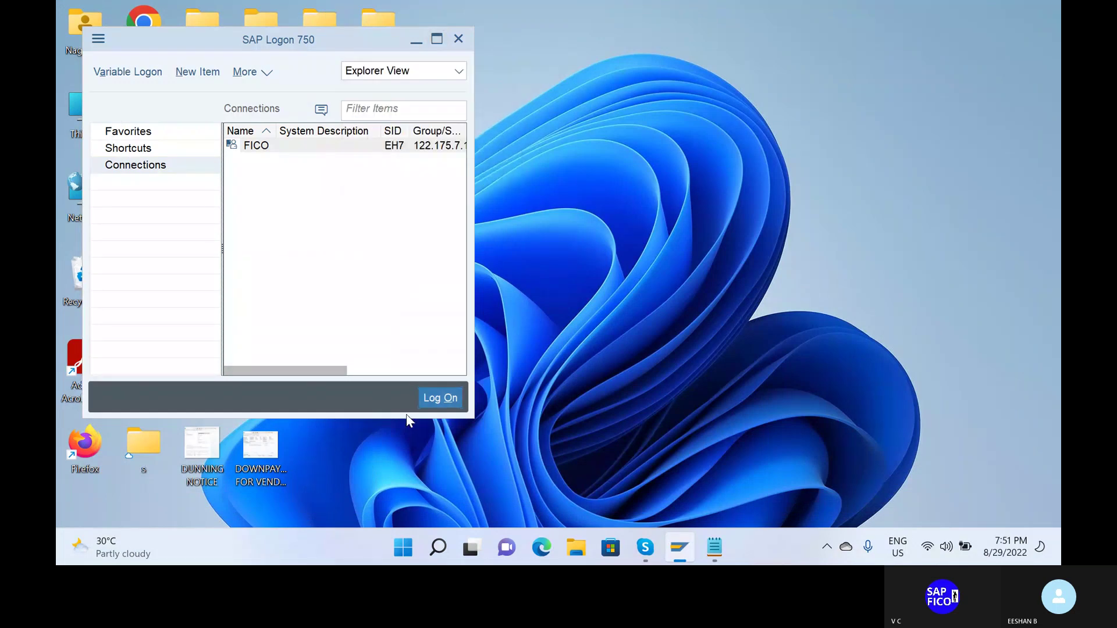
click(442, 398)
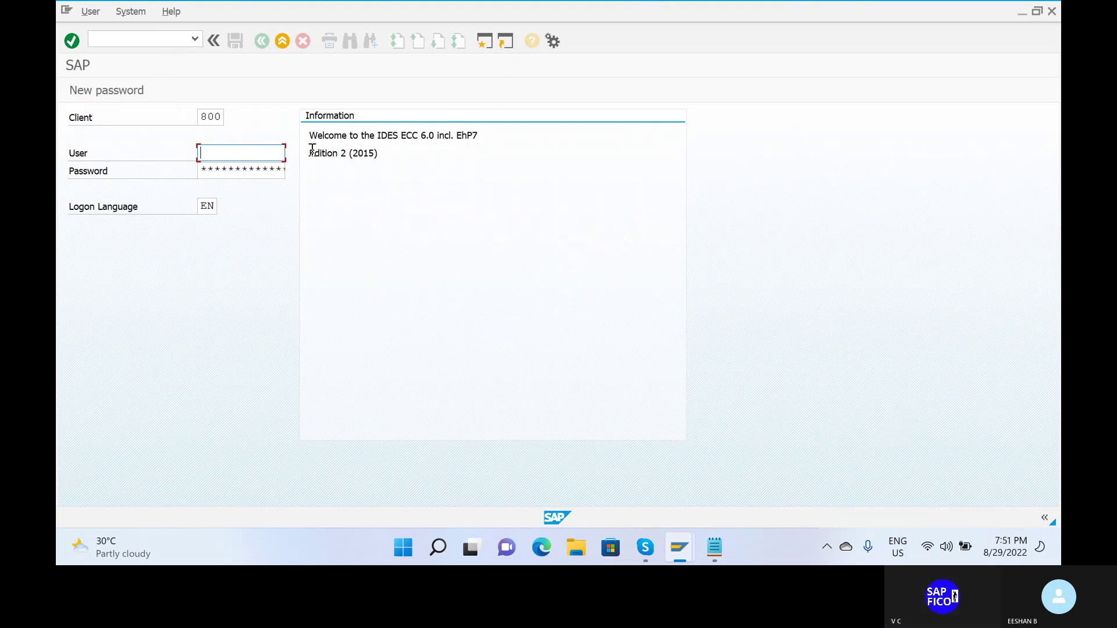
click(135, 42)
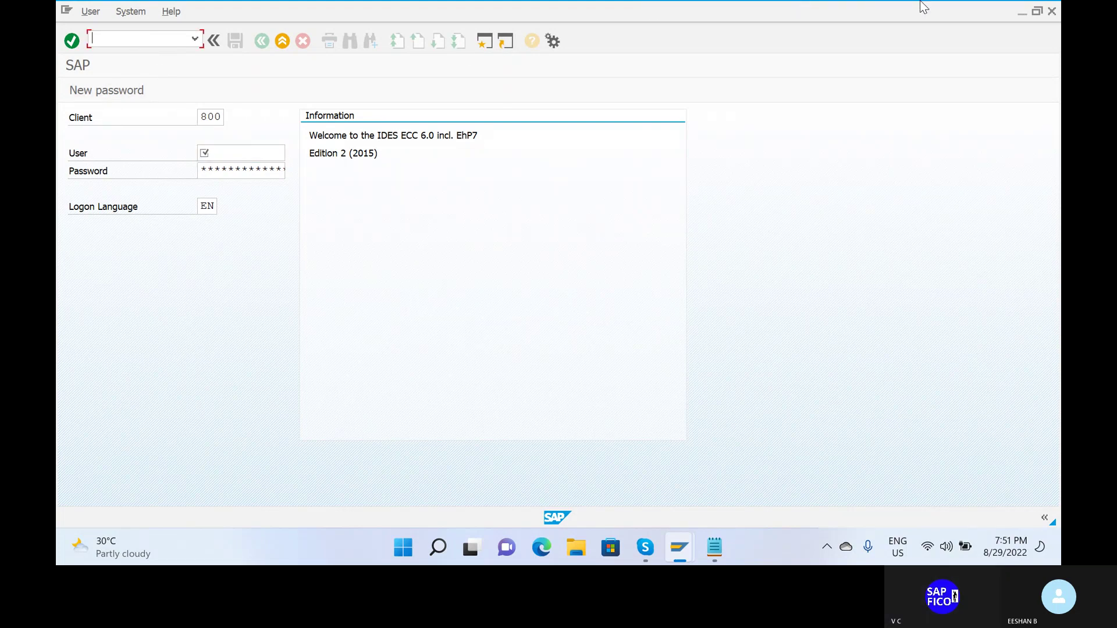
click(1054, 12)
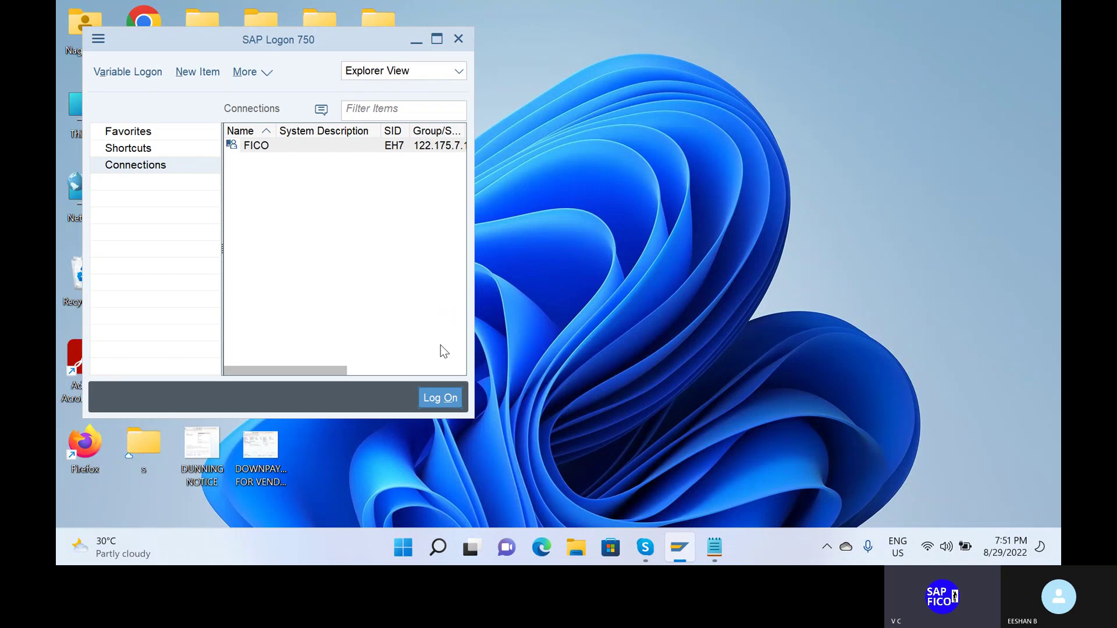
Step: Maximize SAP Logon 750 to show the FICO connection's SID, server and instance
click(436, 39)
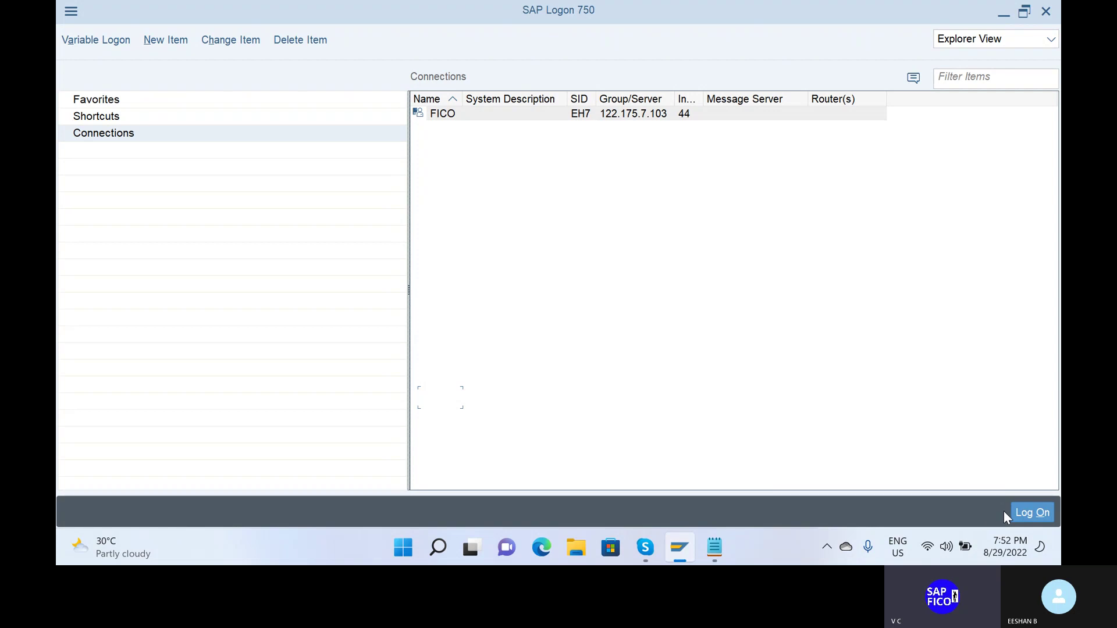
Step: Log on to the FICO connection in client 800 with the user's credentials
click(1032, 513)
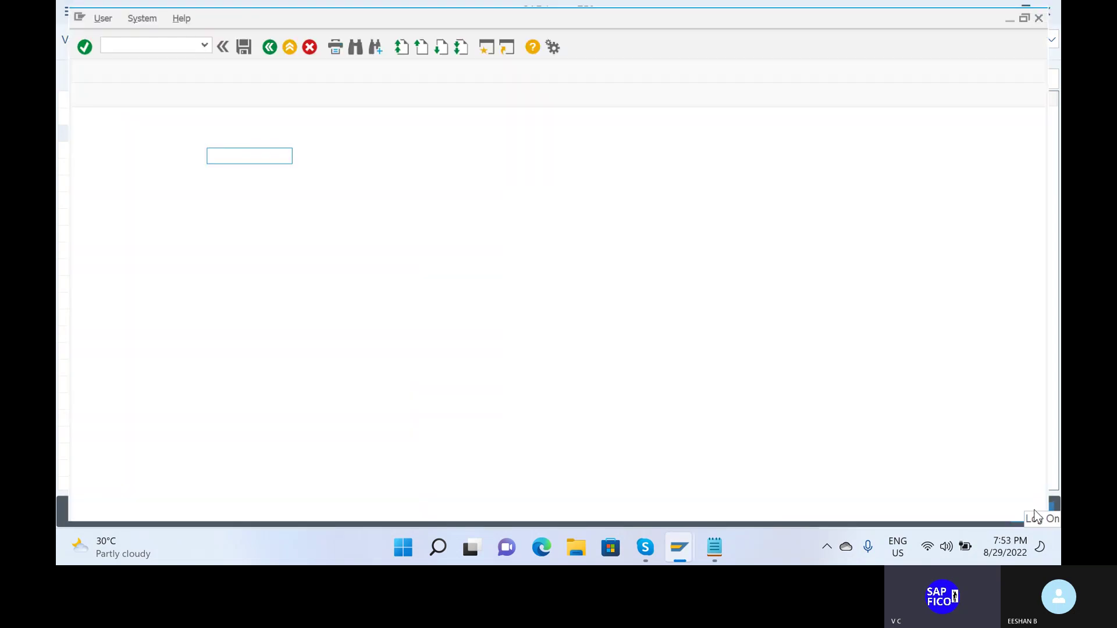
click(227, 172)
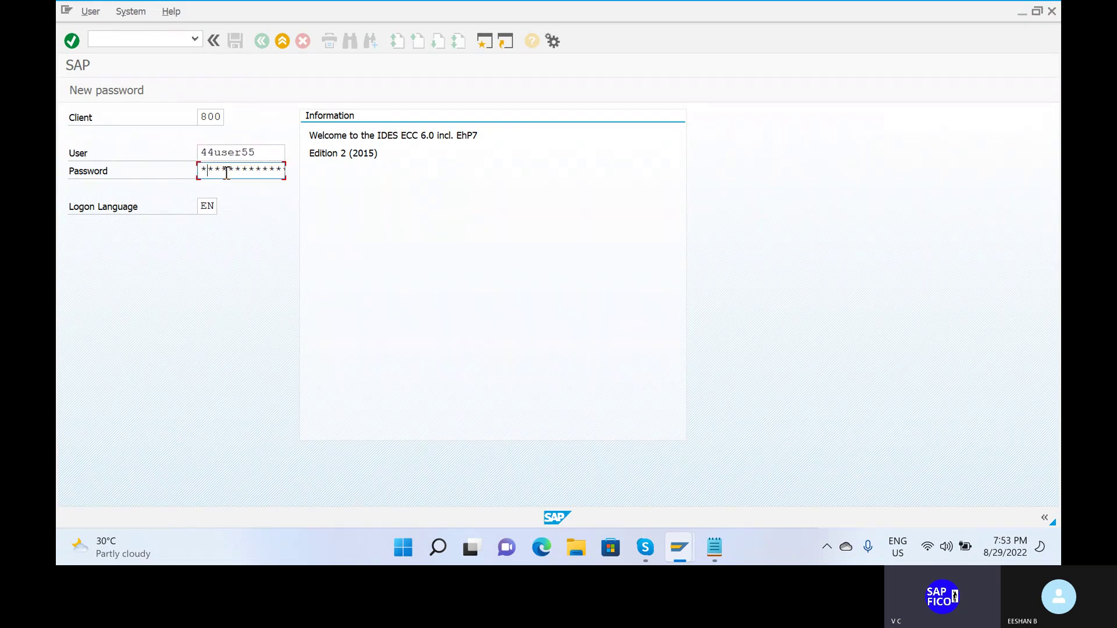
key(Return)
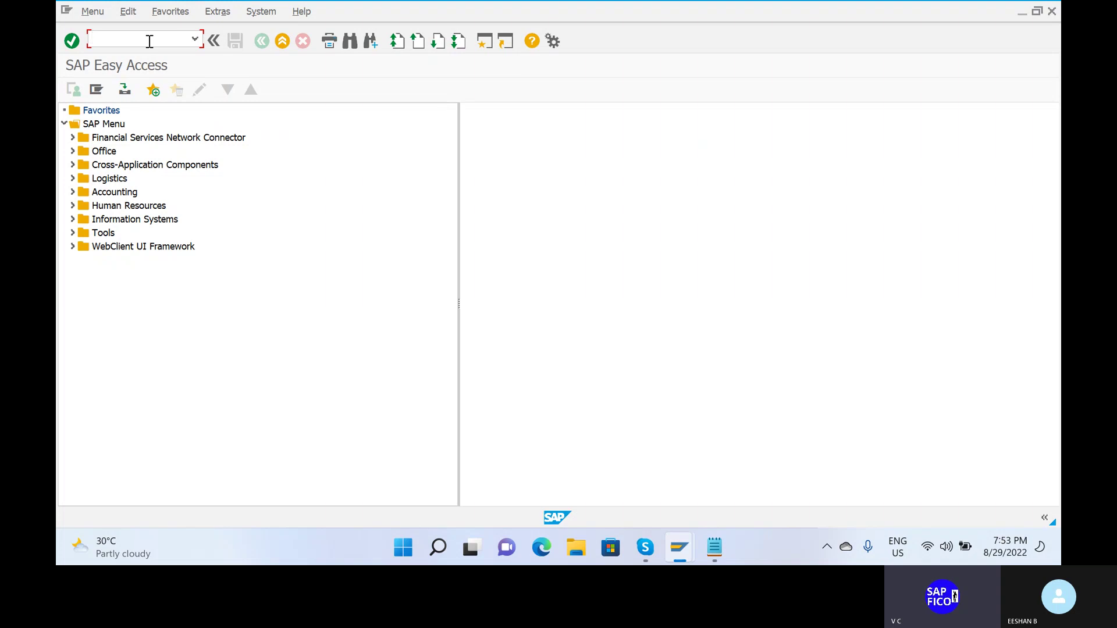
Step: Start SCC1 and browse the Source Client list, closing it without choosing a client
text(SCC1)
key(Return)
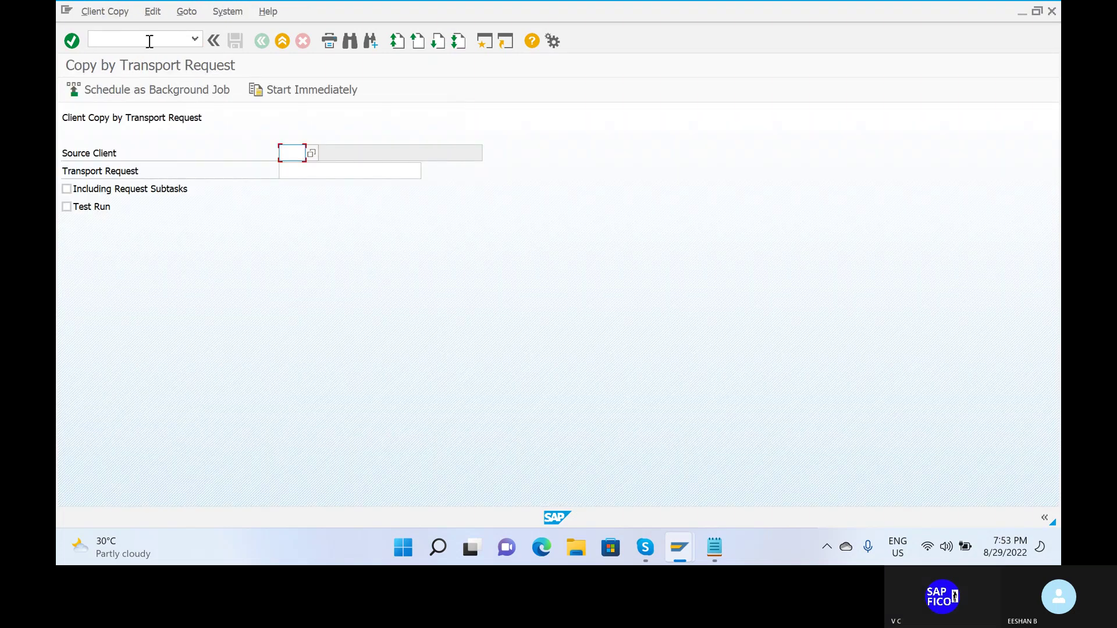
click(312, 153)
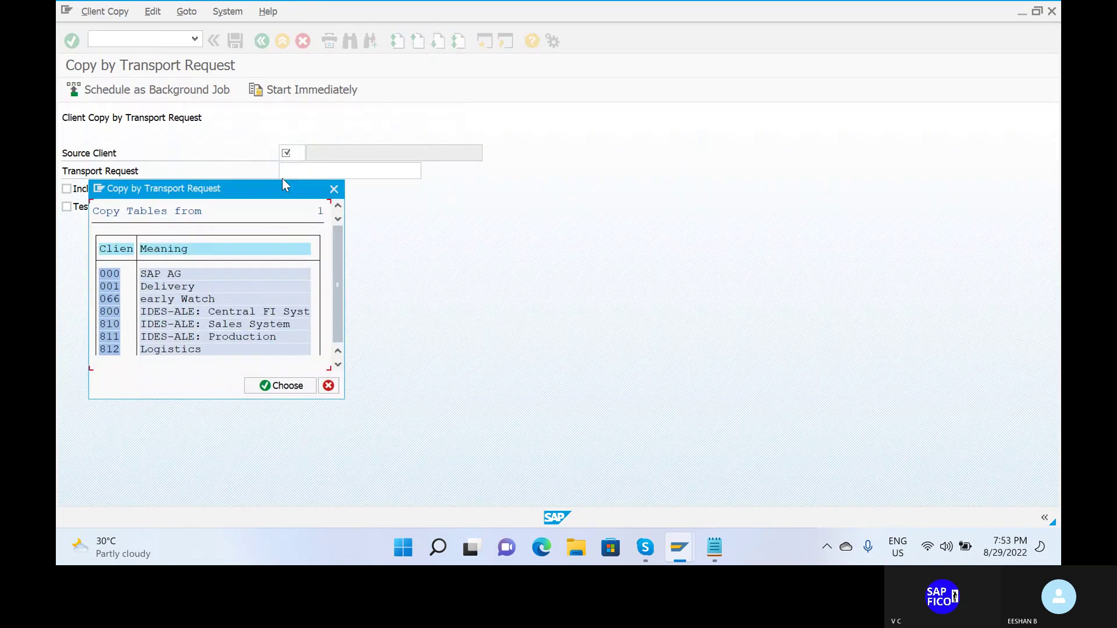
drag(275, 197, 613, 103)
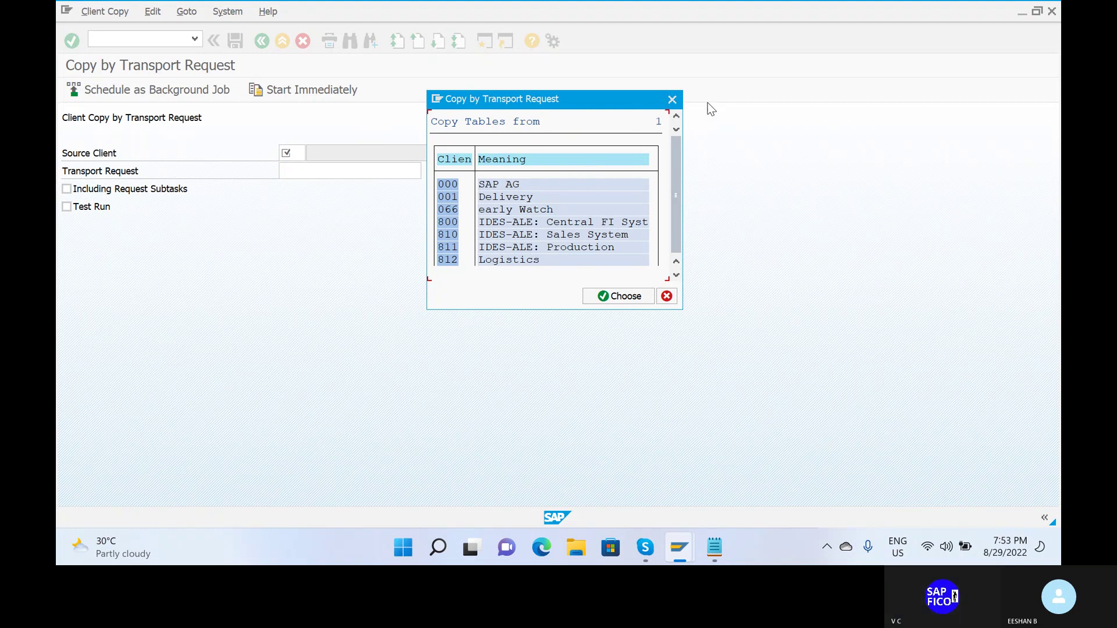
click(675, 100)
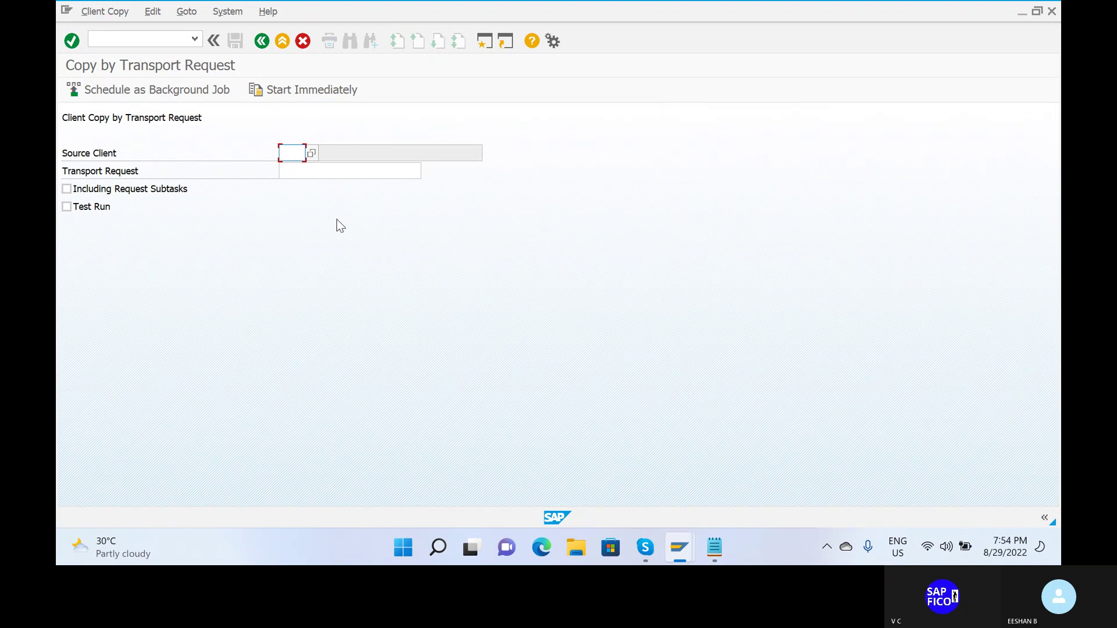
Step: Click the command field, then return to the empty Transport Request field on the copy form
click(330, 170)
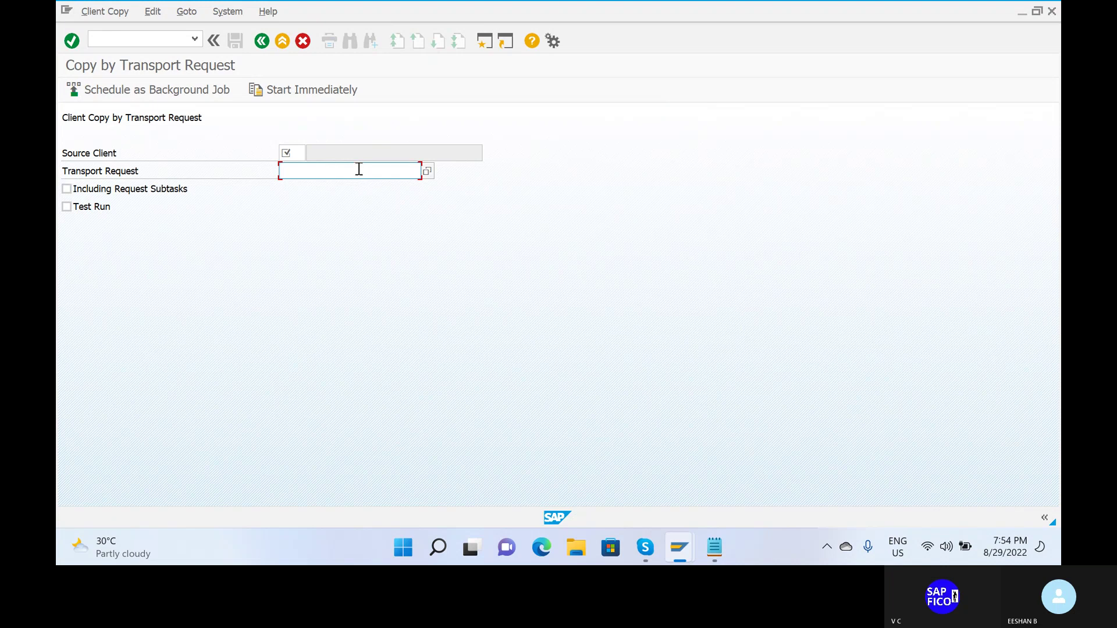
click(142, 40)
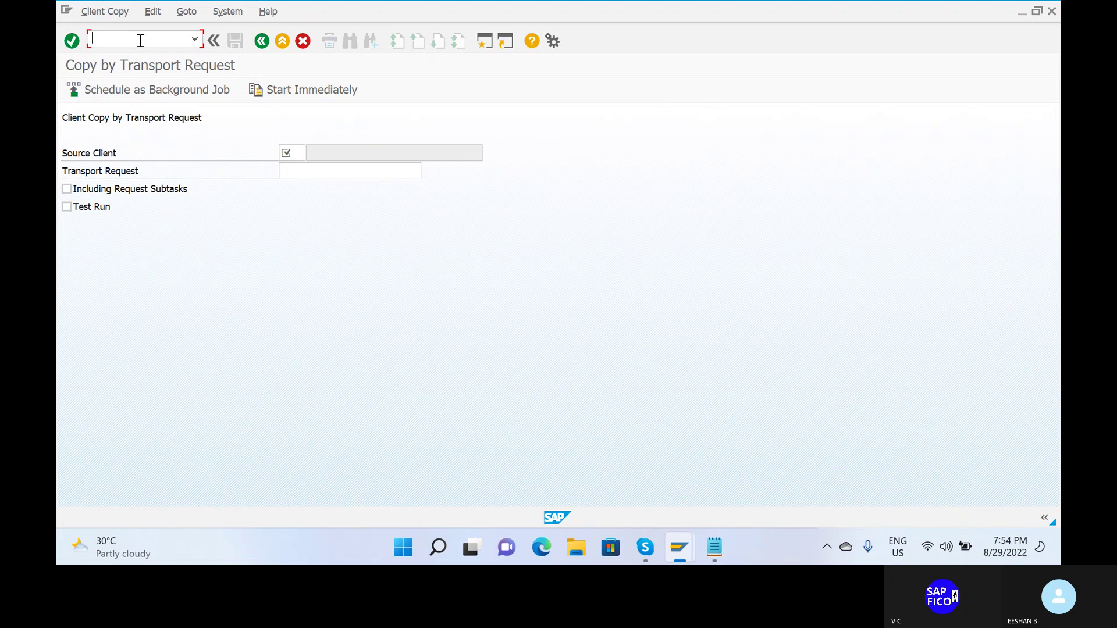
click(330, 173)
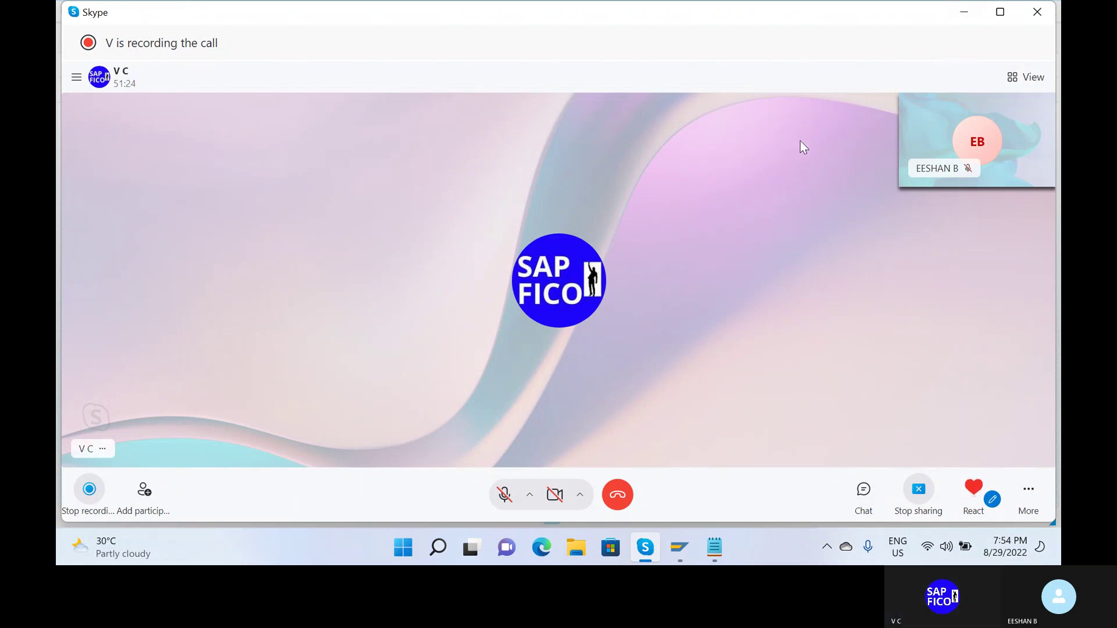
click(963, 12)
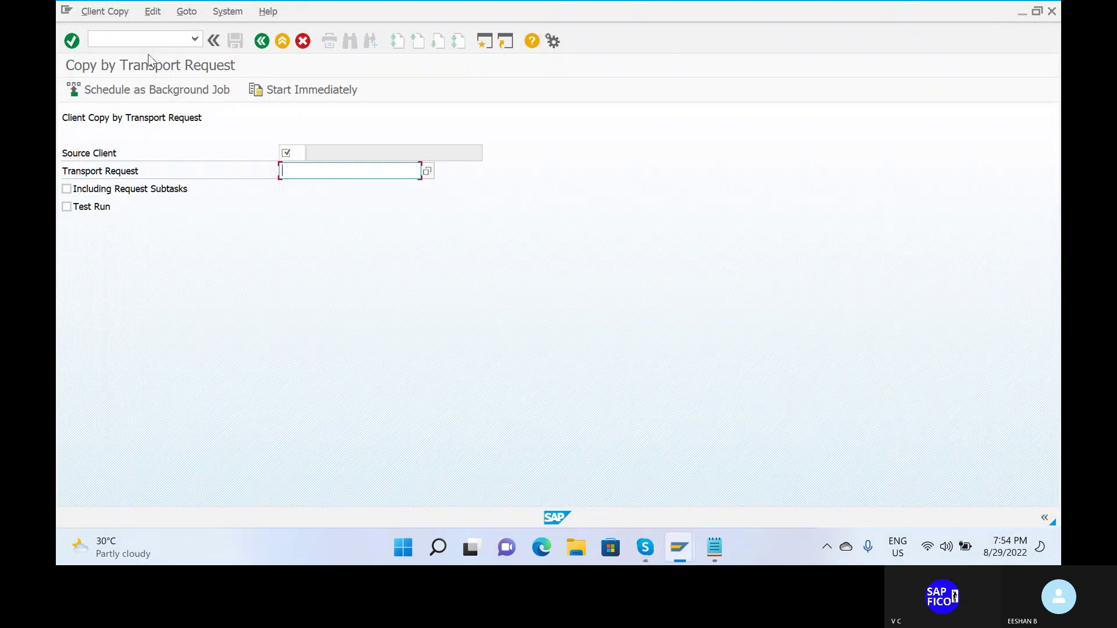
click(154, 40)
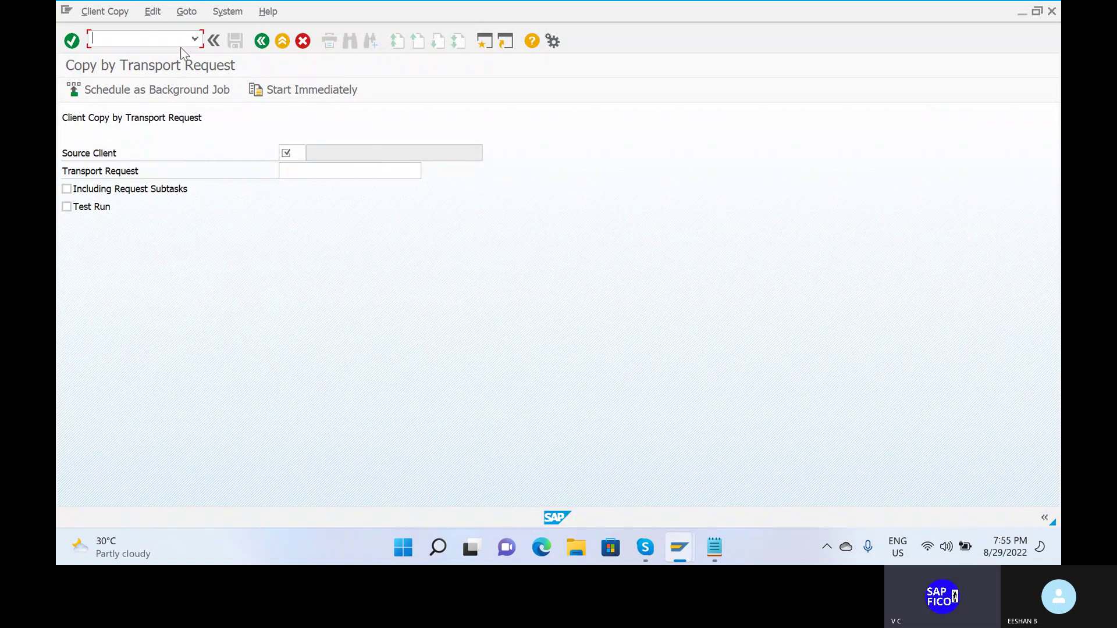
click(367, 176)
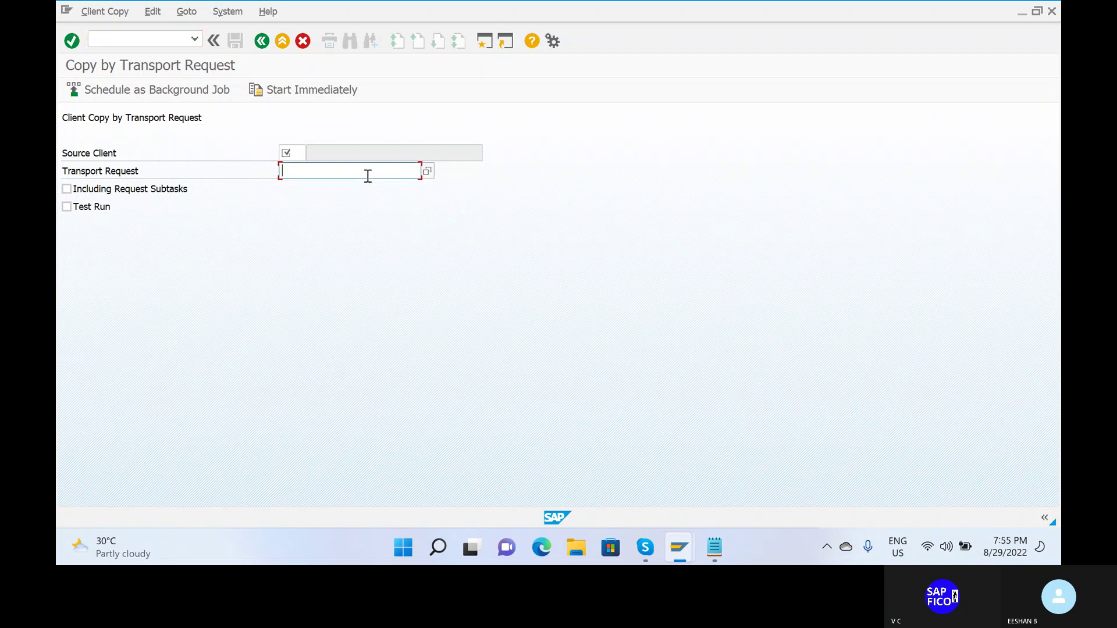
click(152, 40)
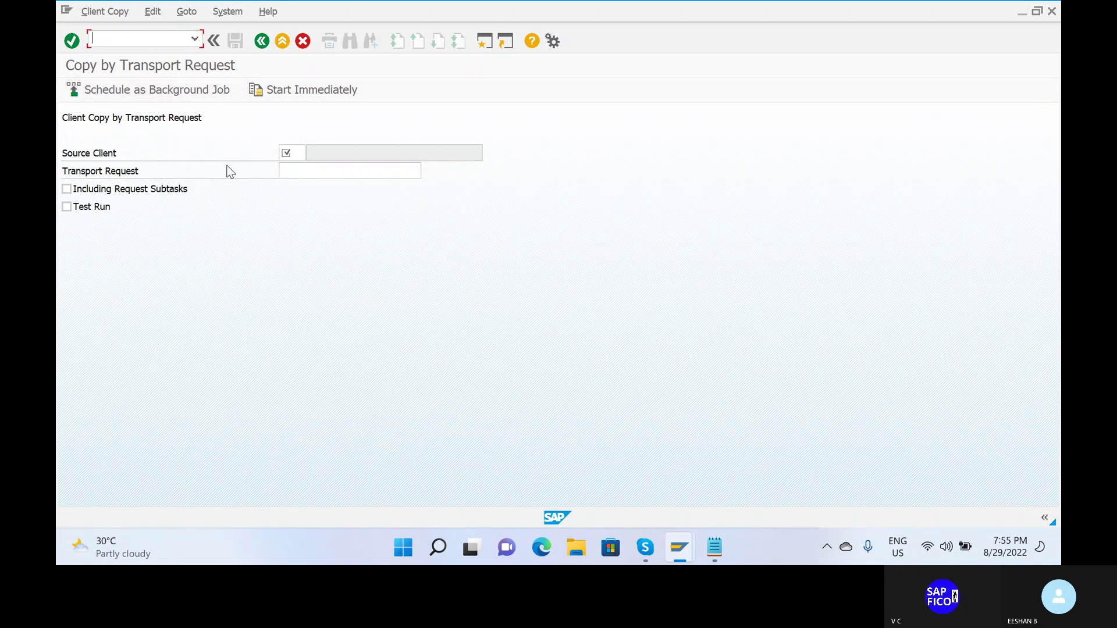
click(395, 168)
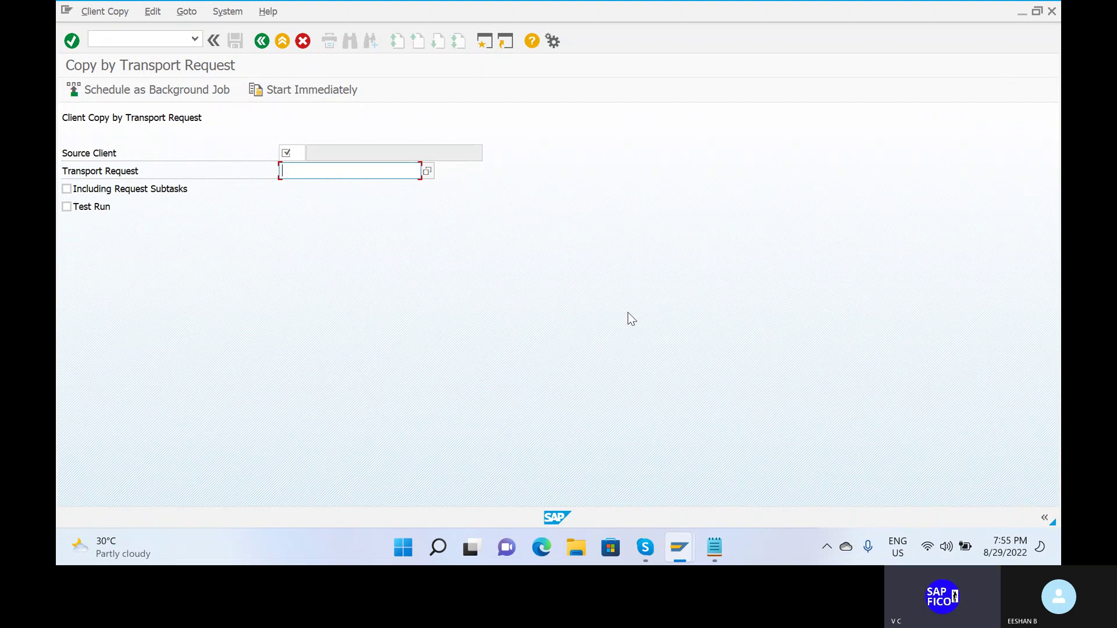
click(125, 41)
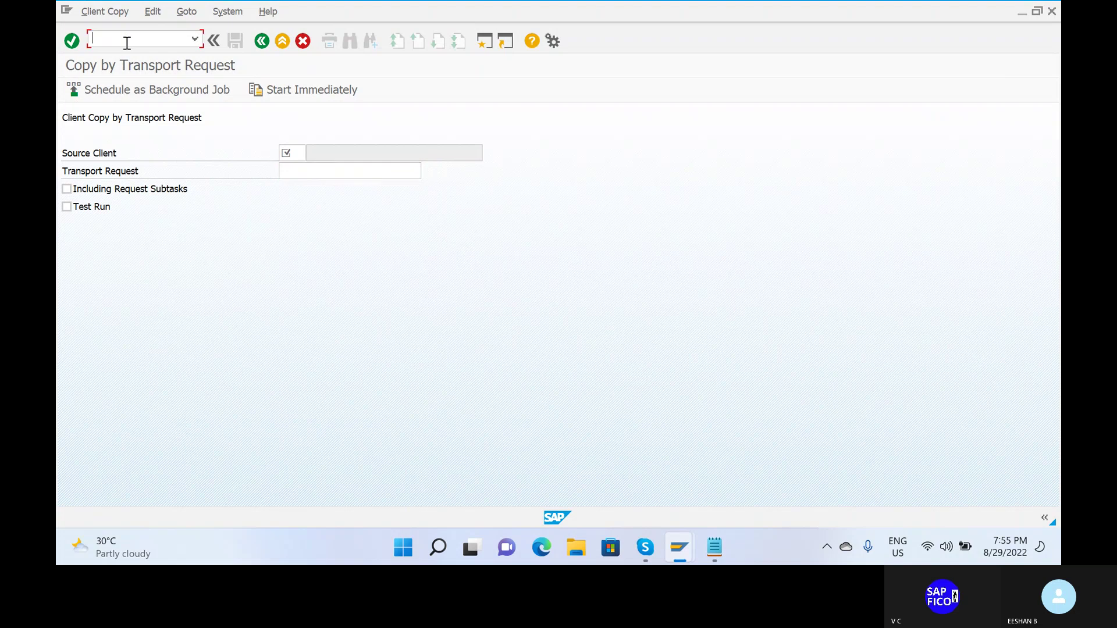
click(327, 171)
click(148, 36)
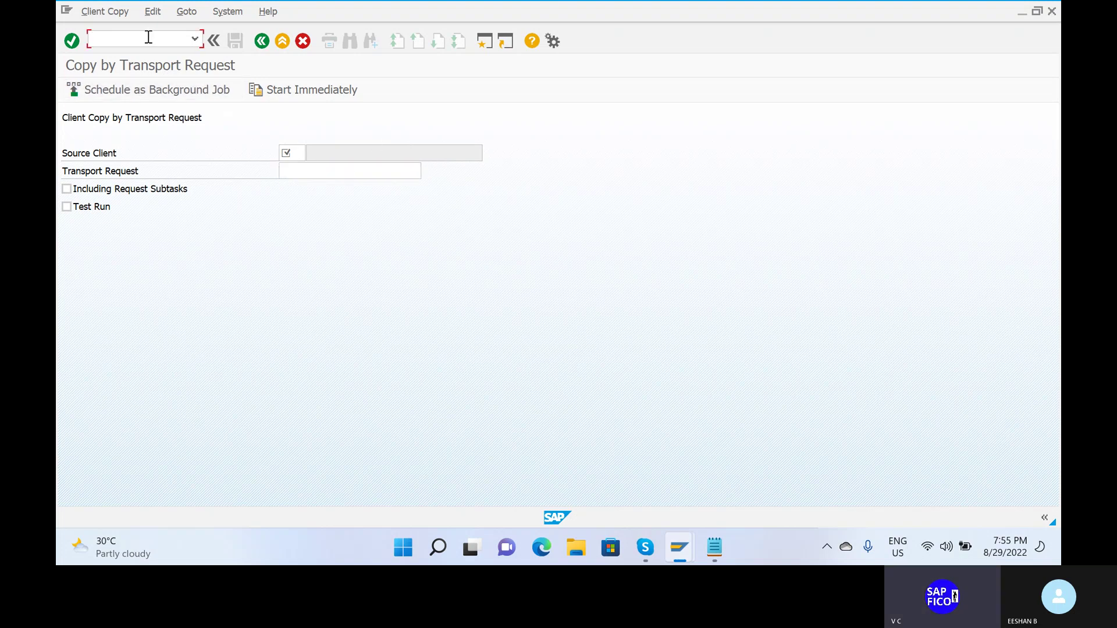
click(325, 175)
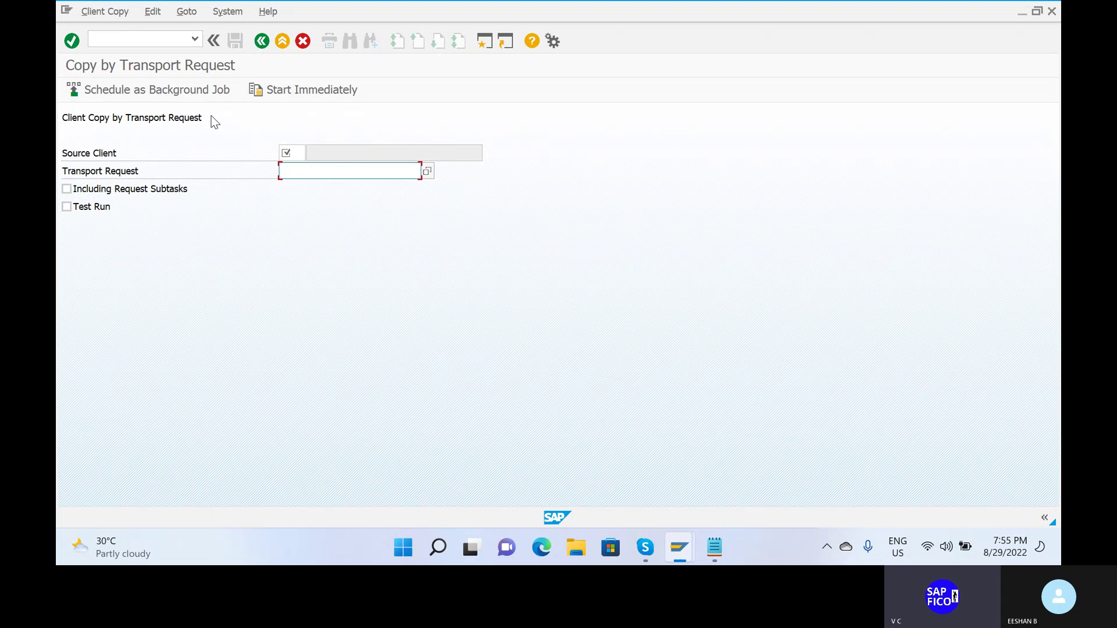
click(149, 39)
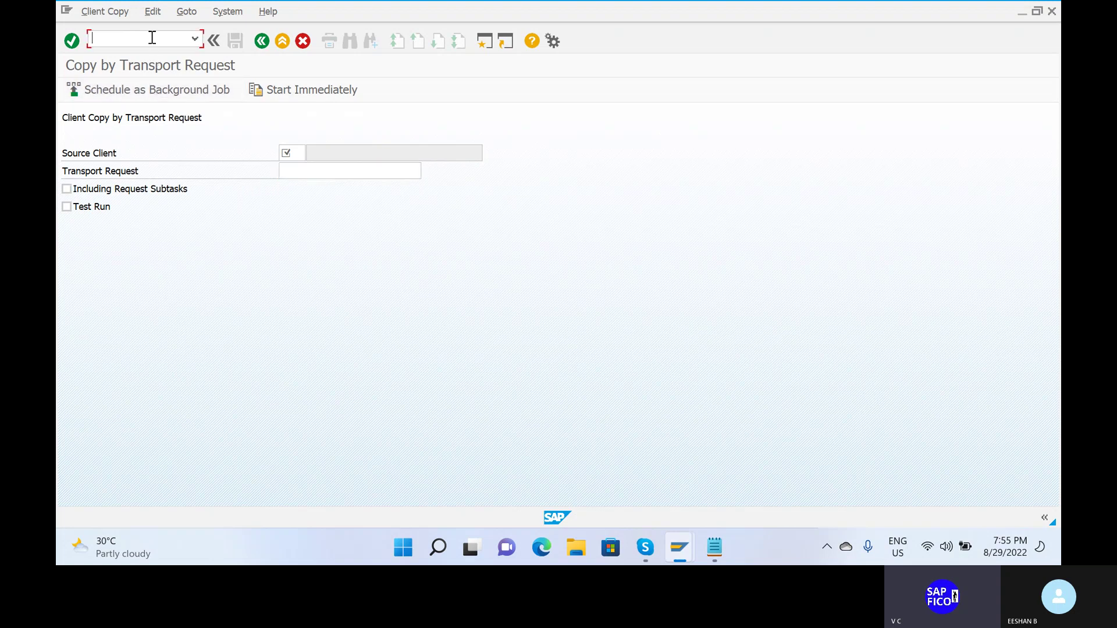
click(332, 173)
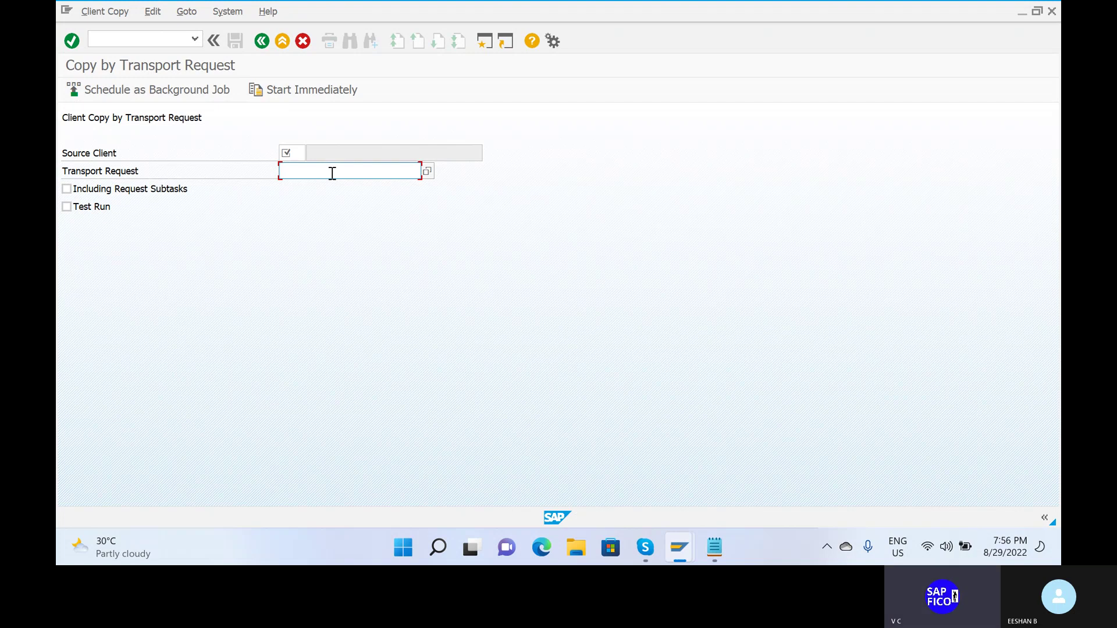
Step: In the Skype call, review the chat history, leave the microphone muted, and close chat
key(alt+Tab)
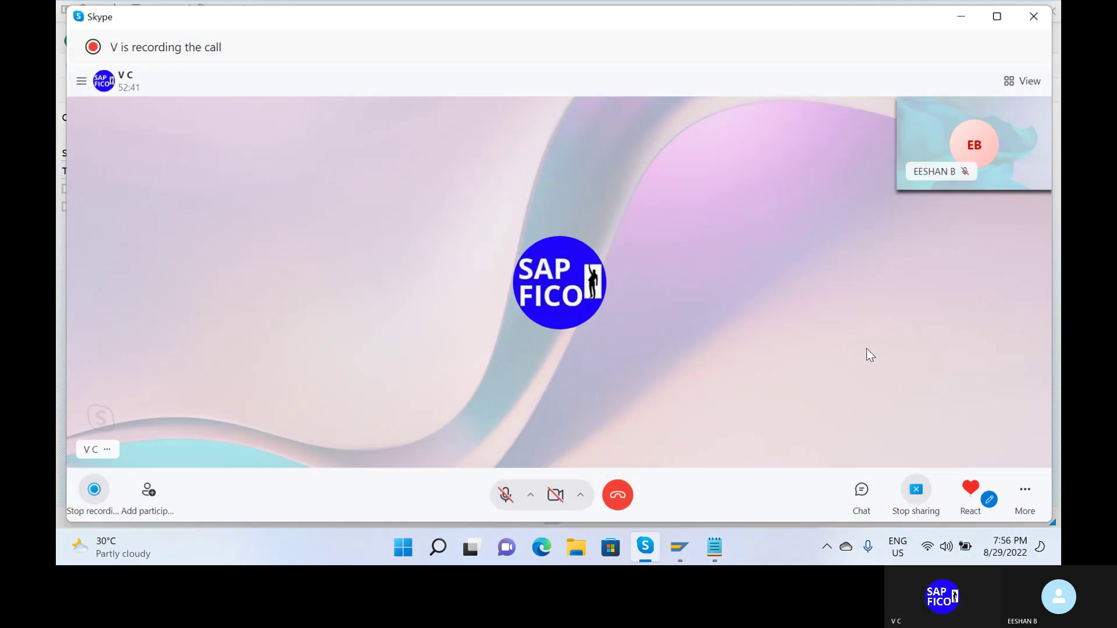
click(861, 490)
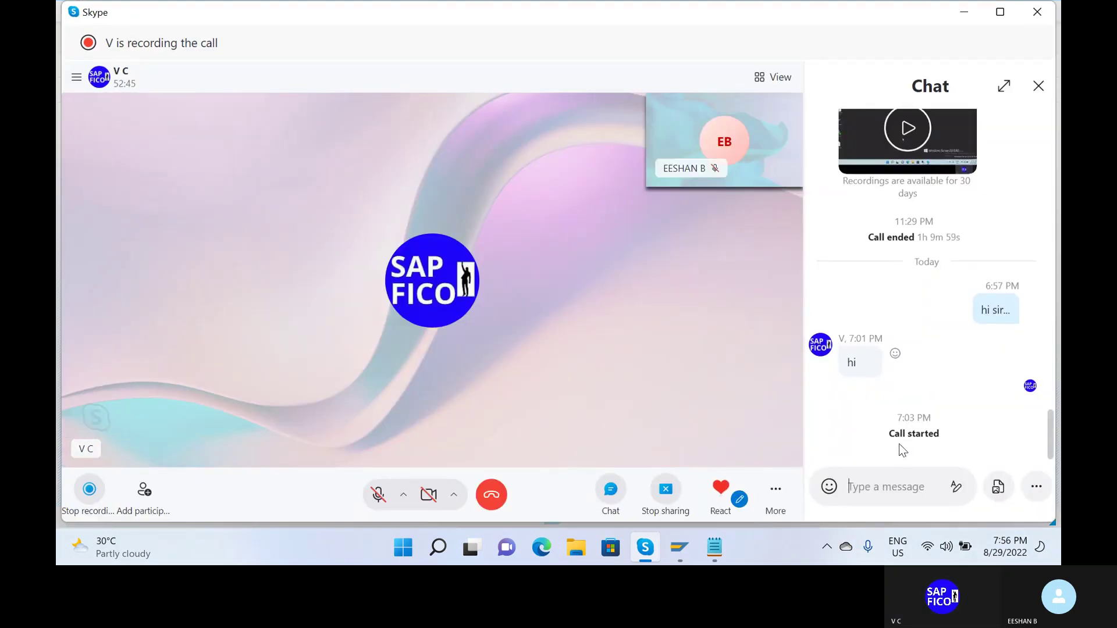
scroll(903, 451, down, 1)
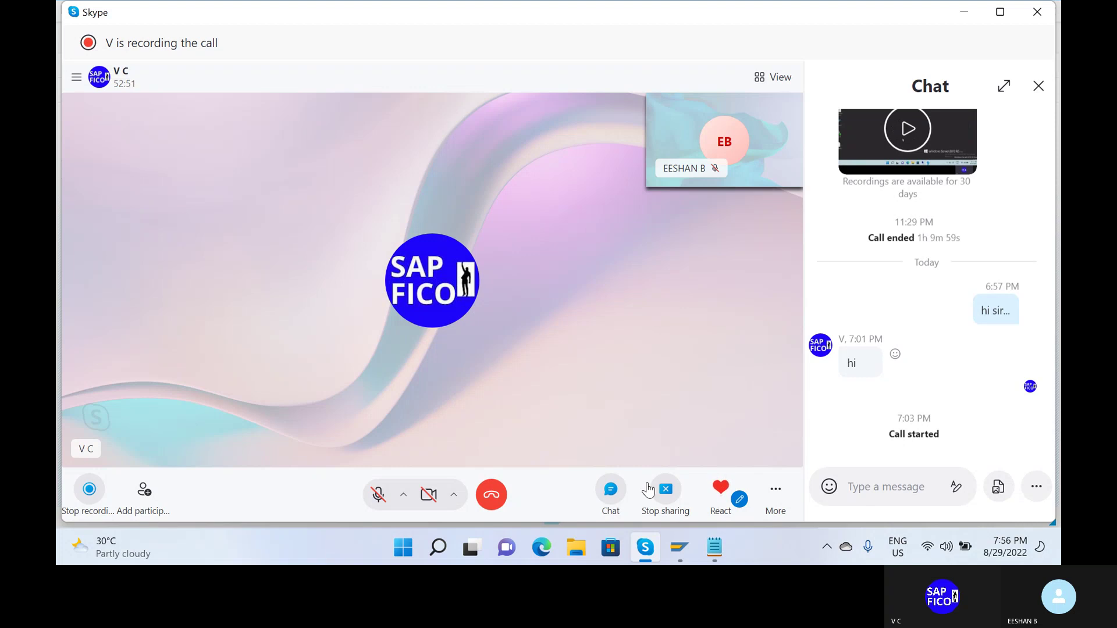
click(375, 502)
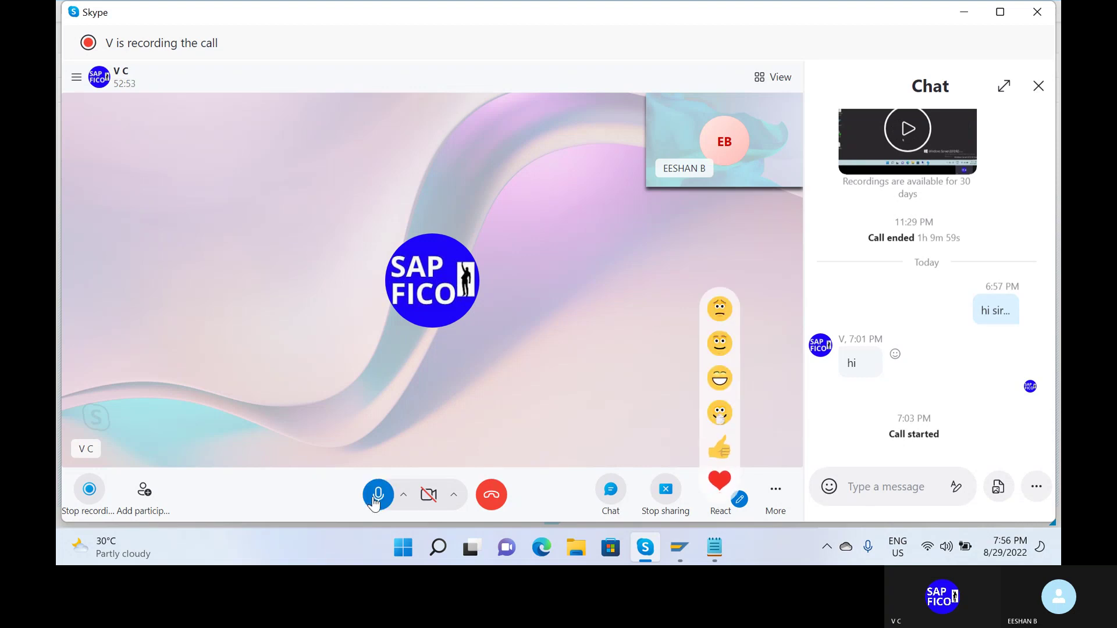
click(376, 501)
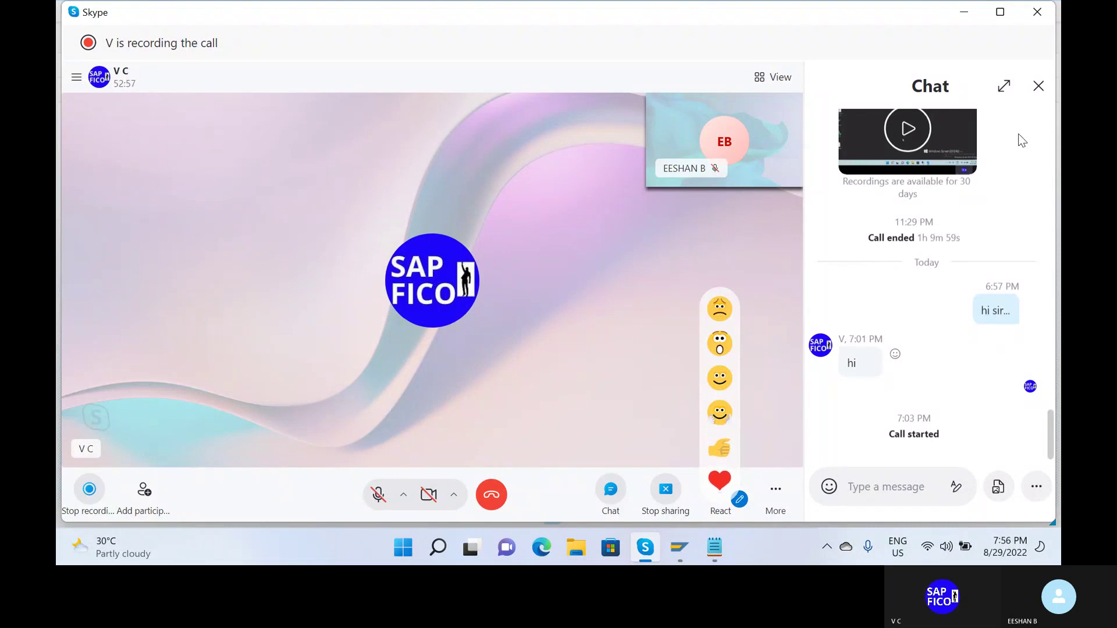
click(1038, 87)
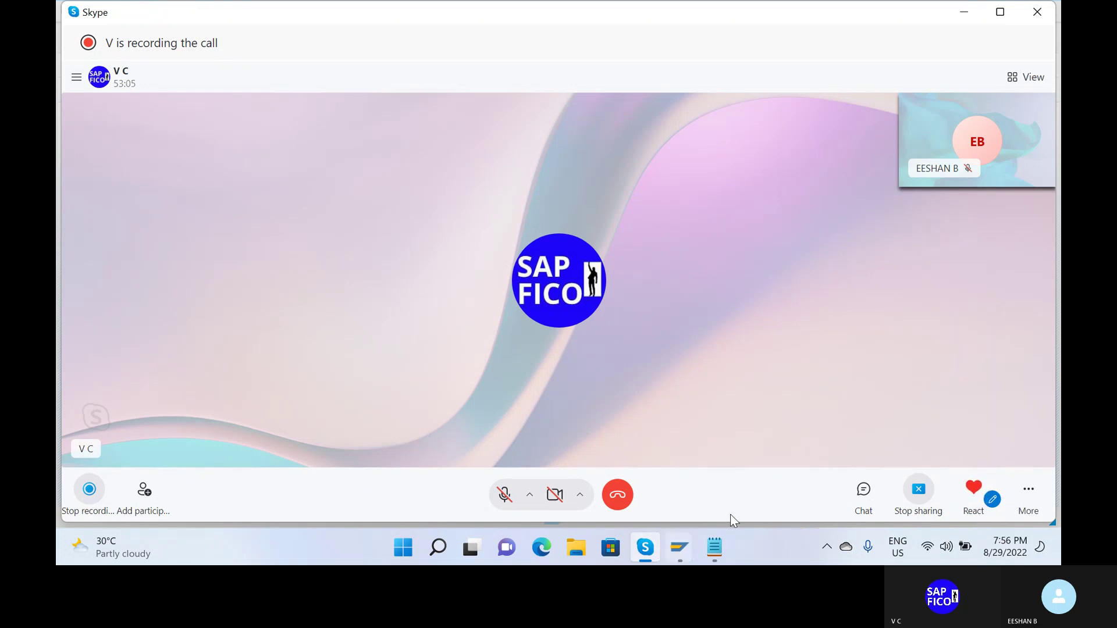
Step: View the shared 100→400→800 client diagram full-size, then bring back the Copy by Transport Request form
click(961, 19)
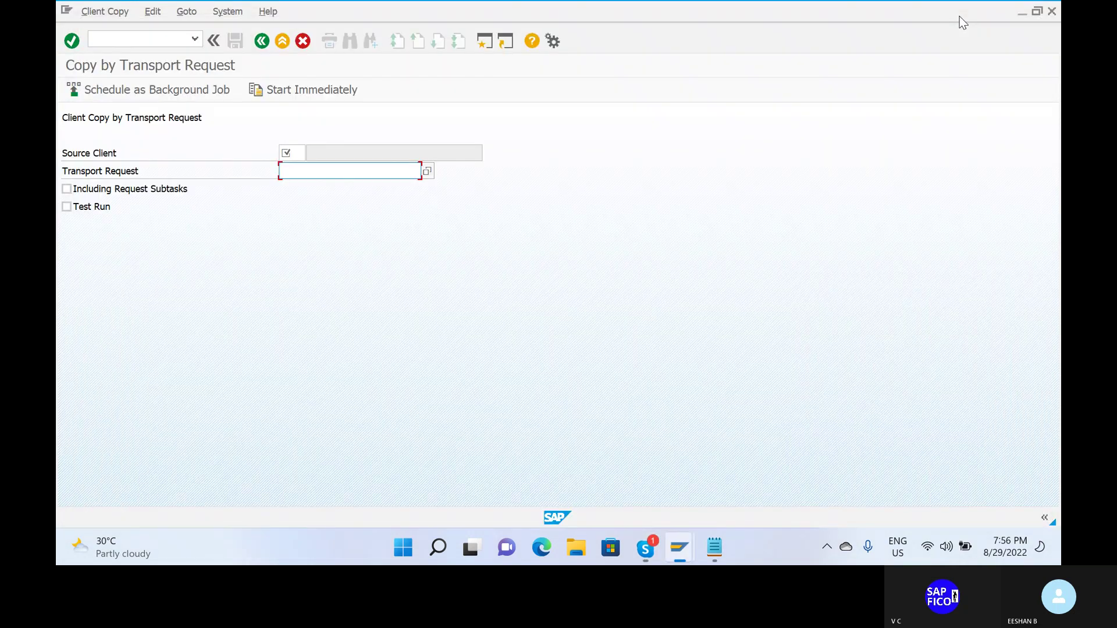
click(733, 499)
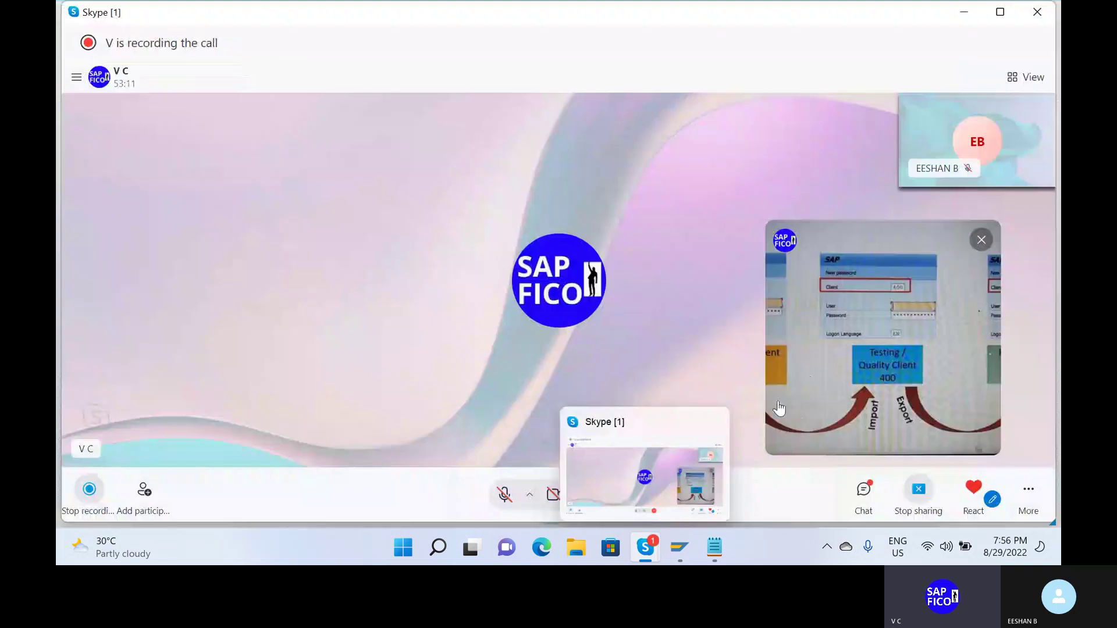
click(885, 420)
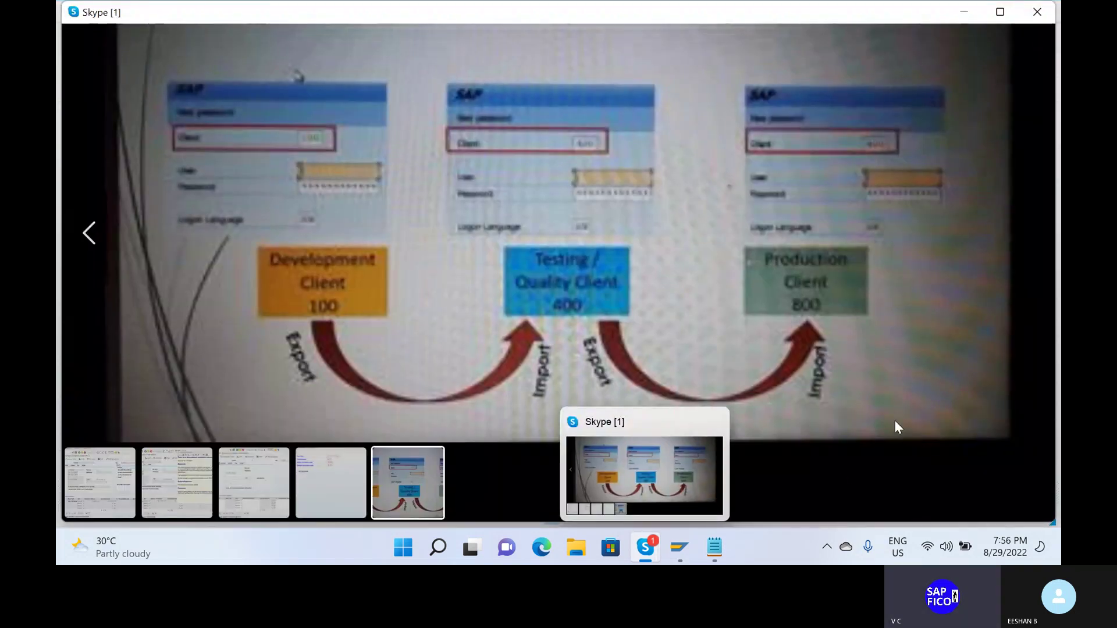
mouse_move(959, 186)
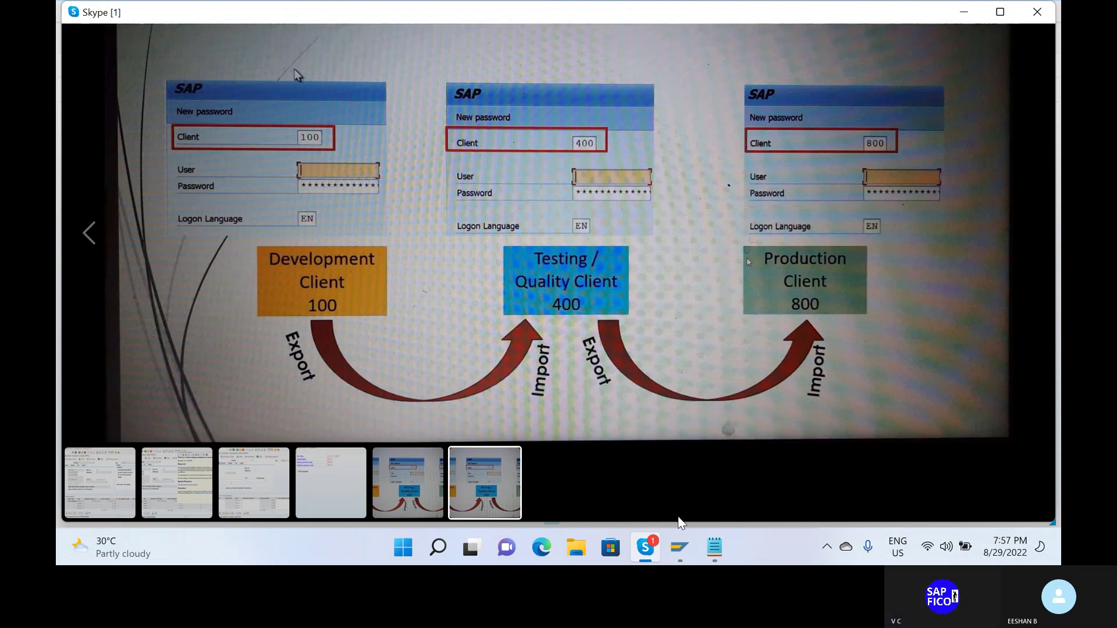
mouse_move(681, 545)
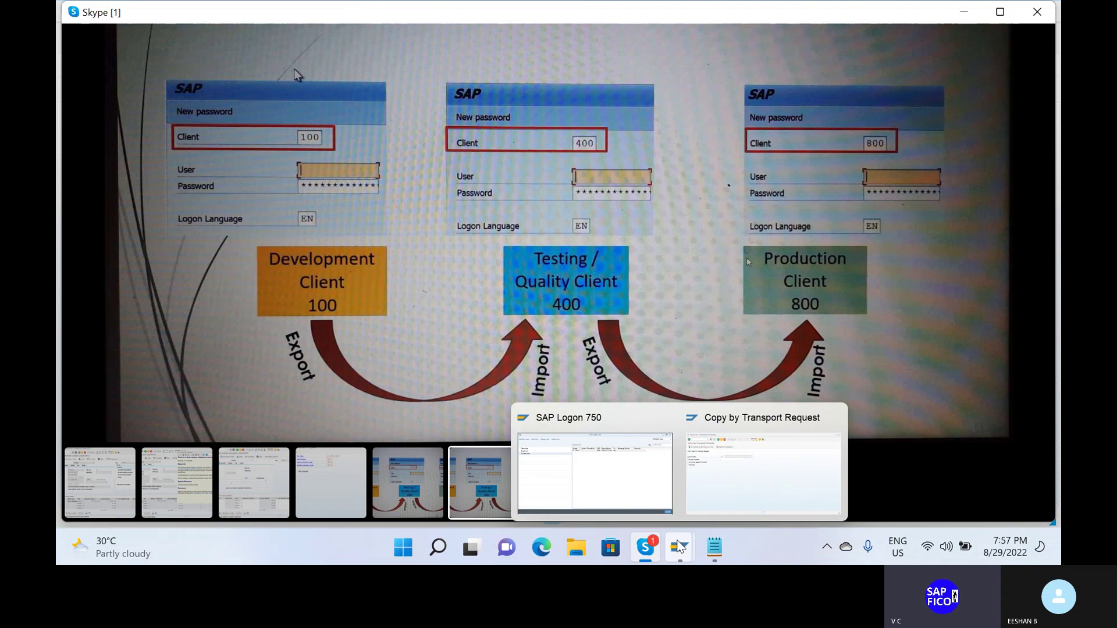
click(718, 512)
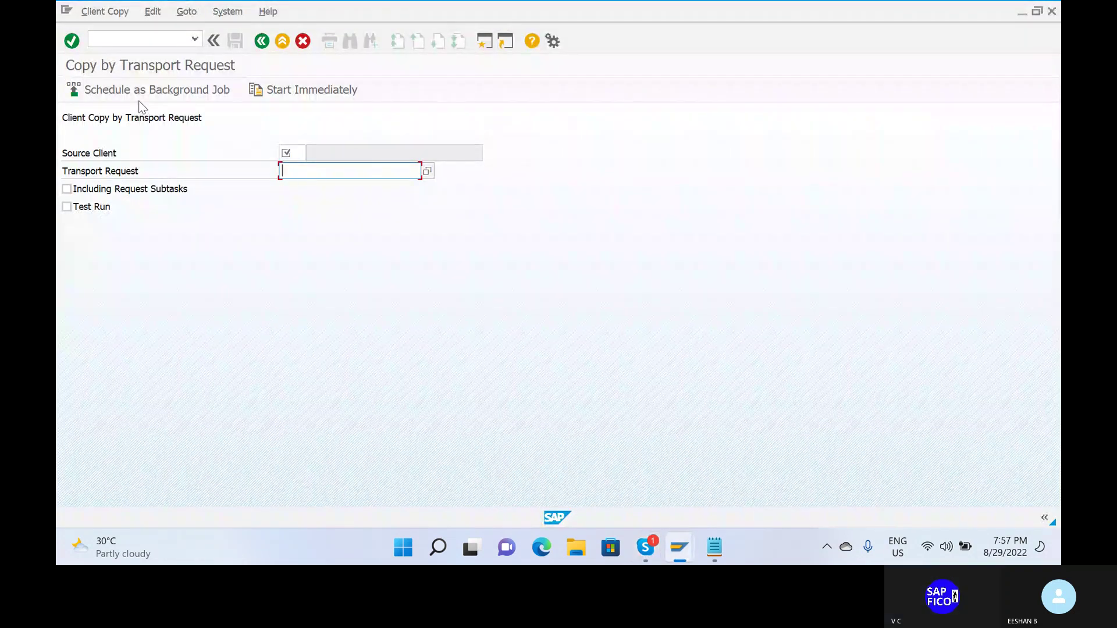
Step: Pick source client 811 from the Source Client F4 list, moving the list aside first
click(297, 151)
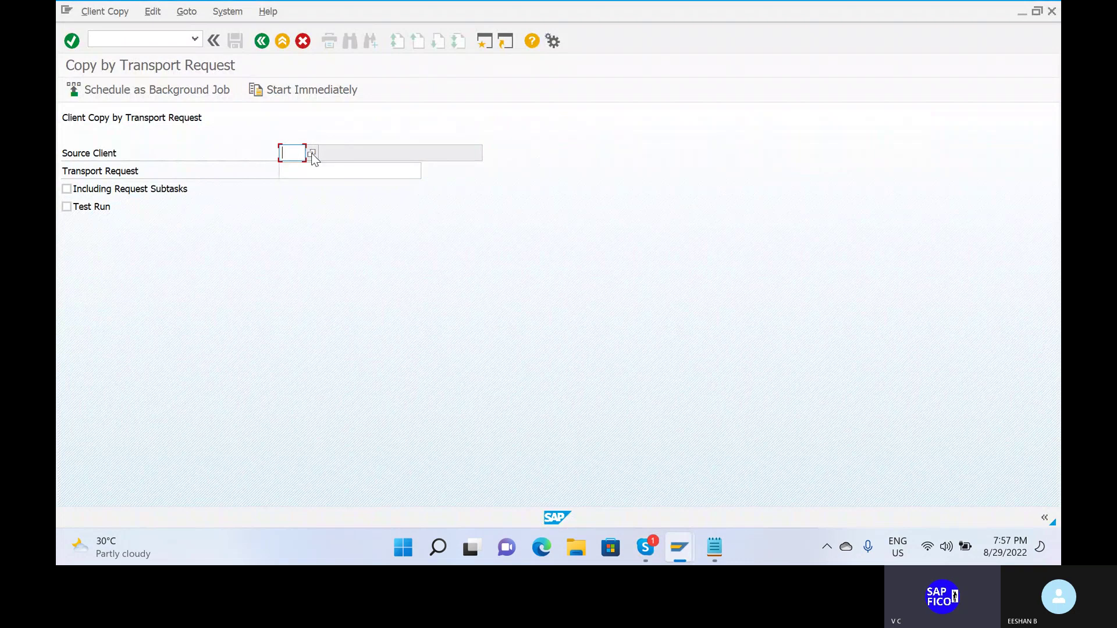
click(312, 153)
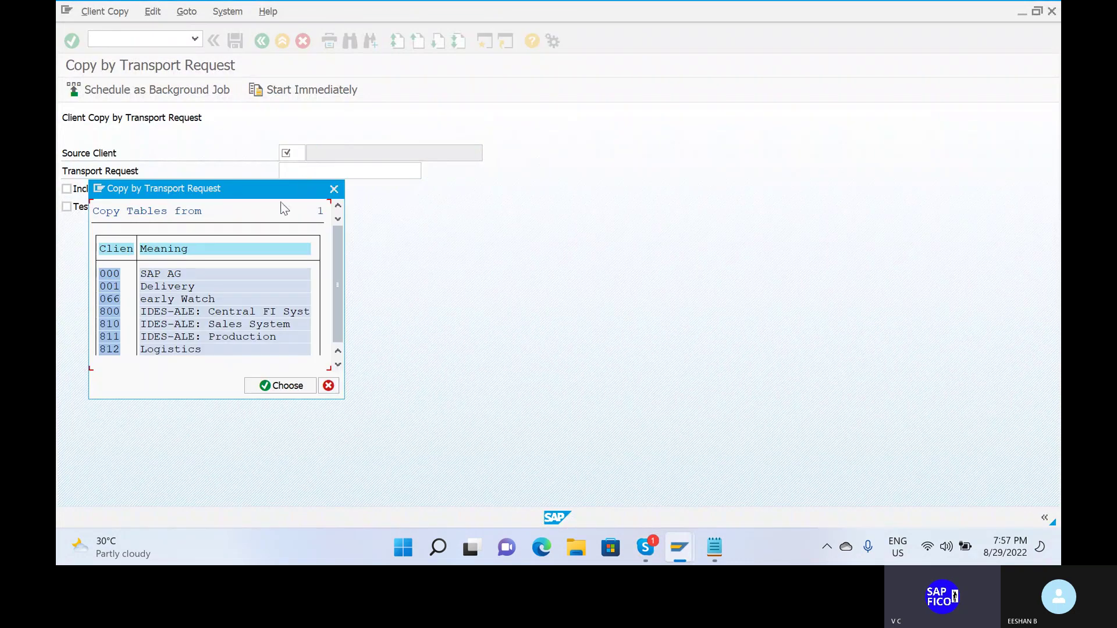
drag(270, 191, 584, 76)
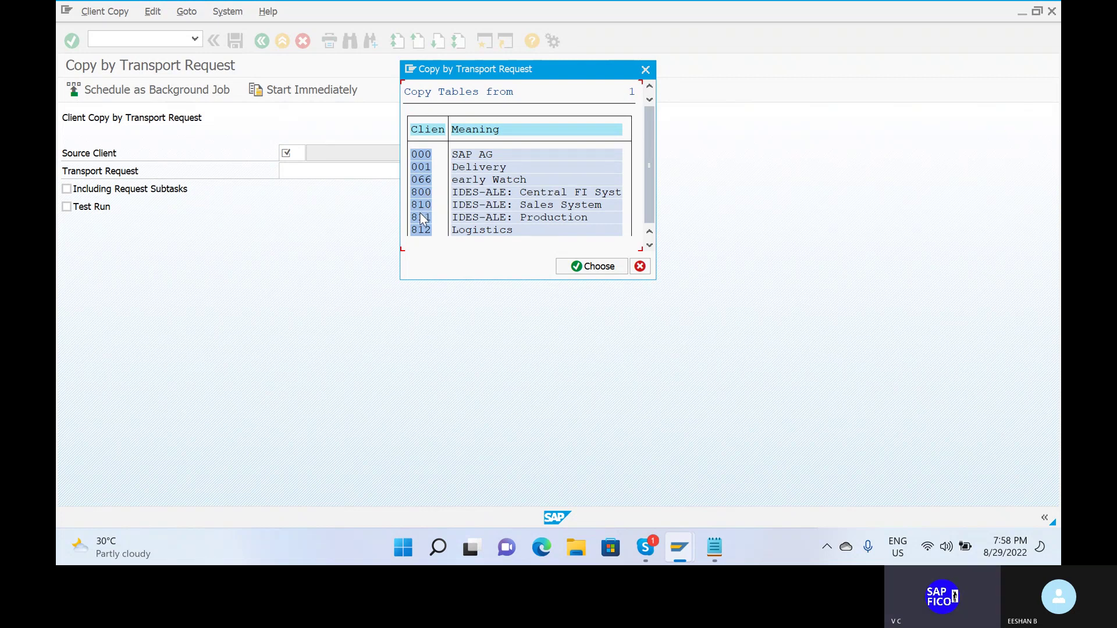
double_click(423, 217)
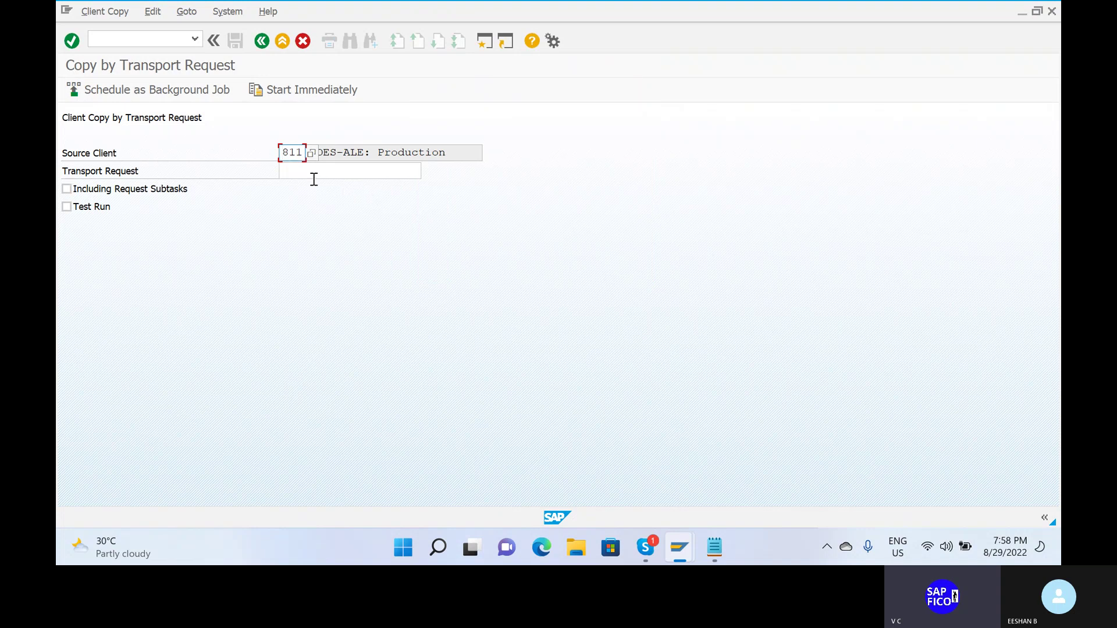
click(155, 39)
Step: Leave the form with /n, log off SAP, and reopen the FICO system logon
text(/n)
key(Return)
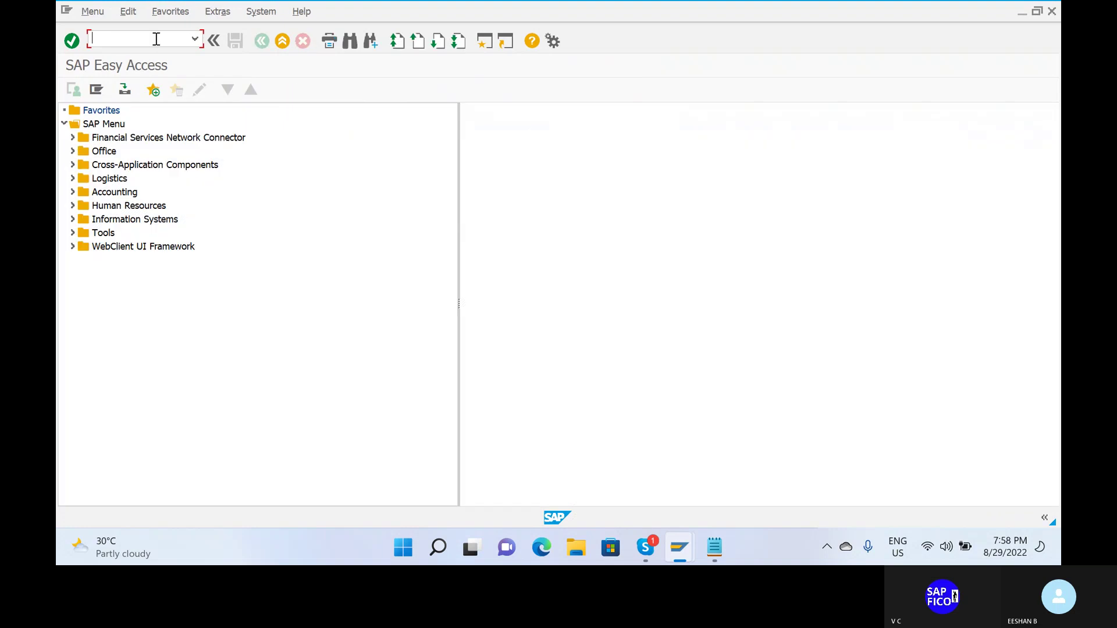
click(273, 13)
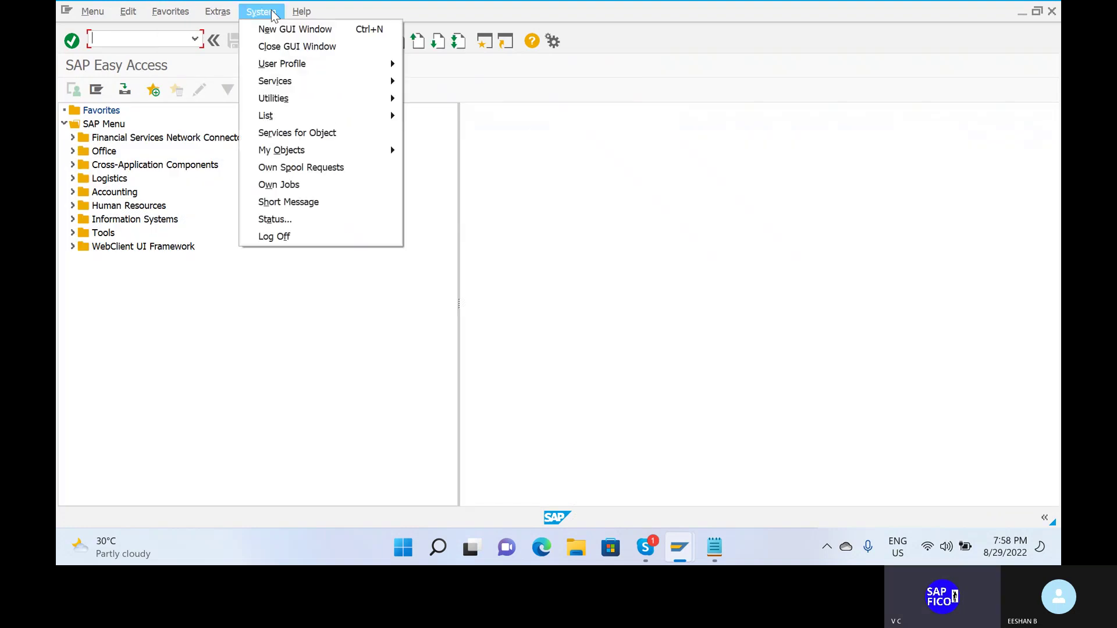
click(277, 241)
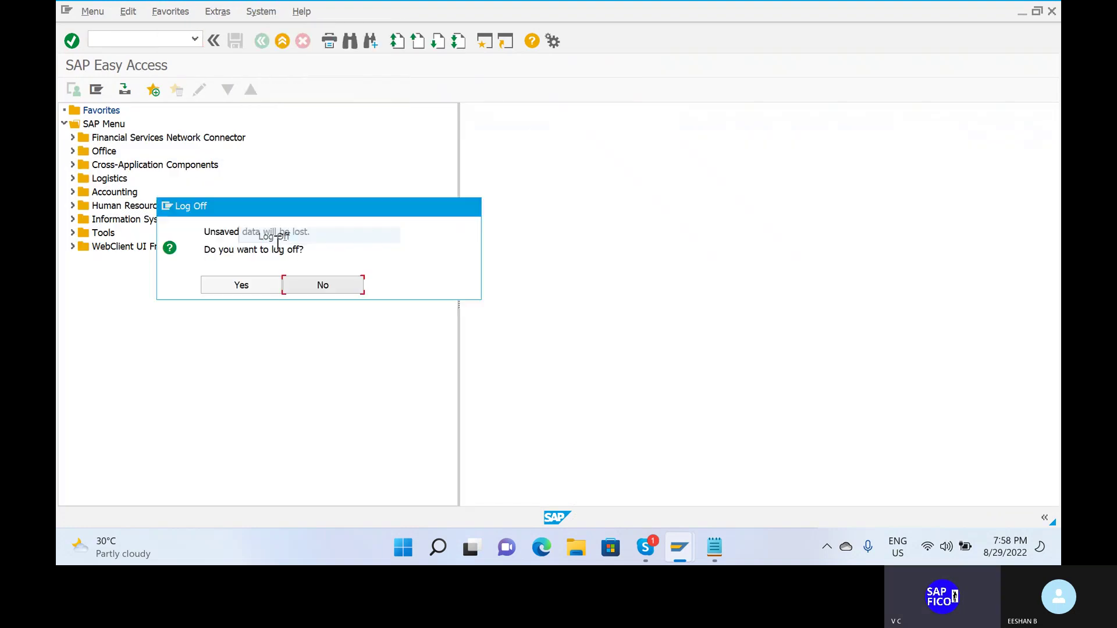
click(249, 283)
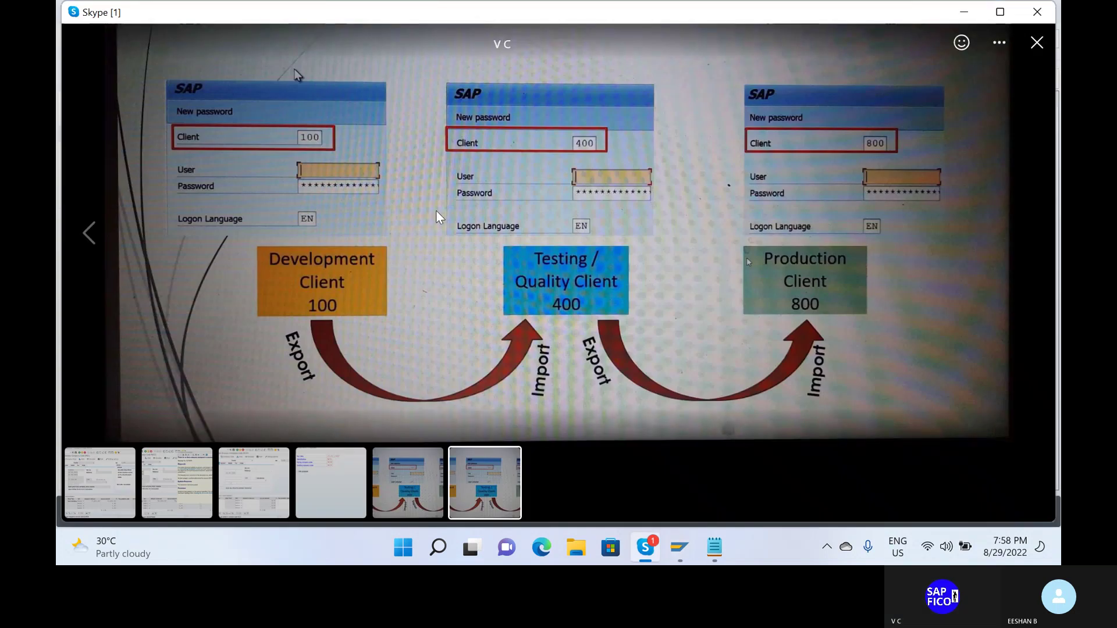
click(970, 13)
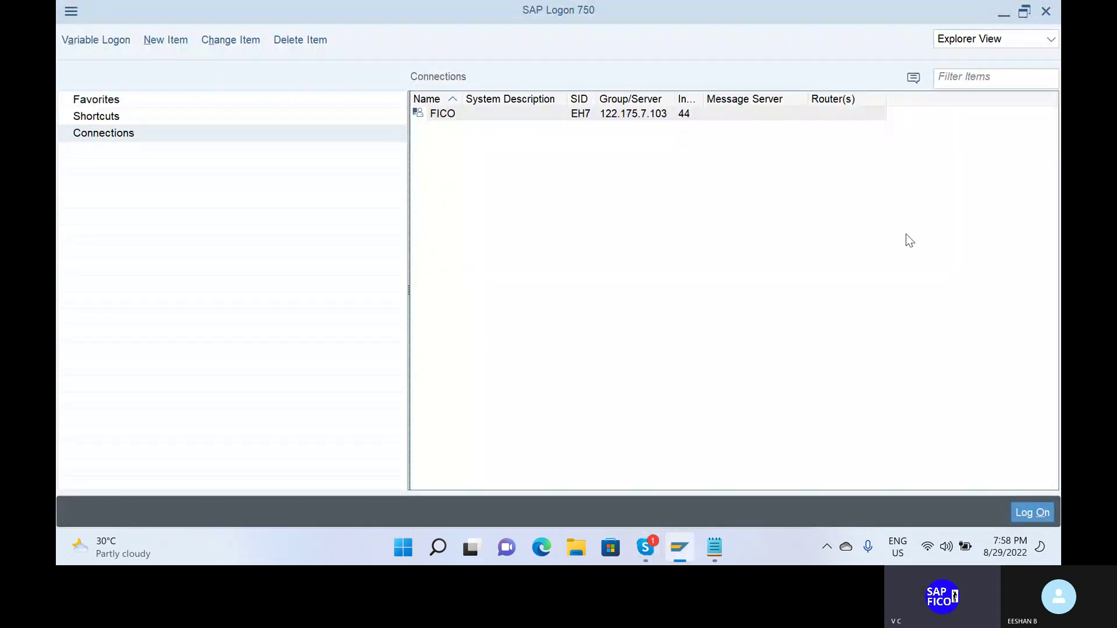
click(1023, 516)
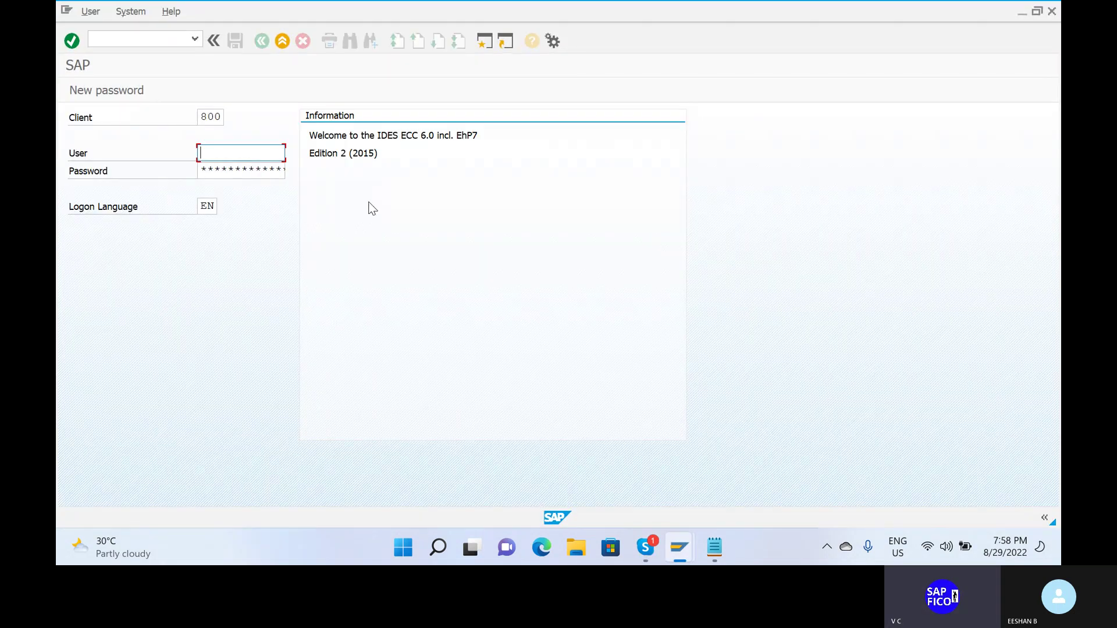
Step: Attempt to log on to client 811 with the saved user name
double_click(220, 116)
text(811)
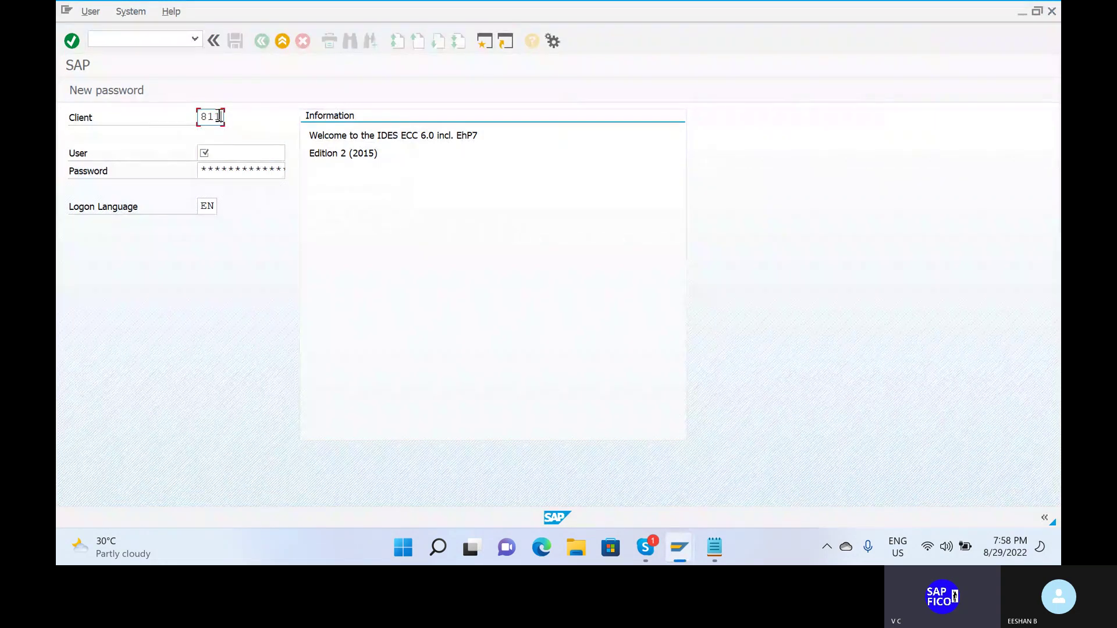
click(235, 153)
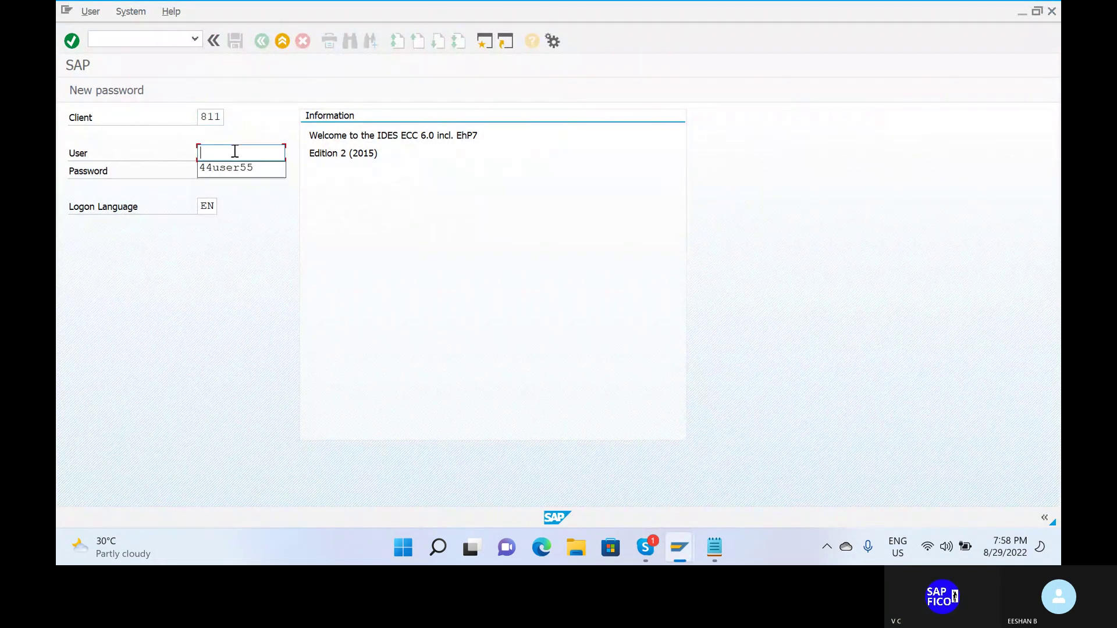
click(241, 170)
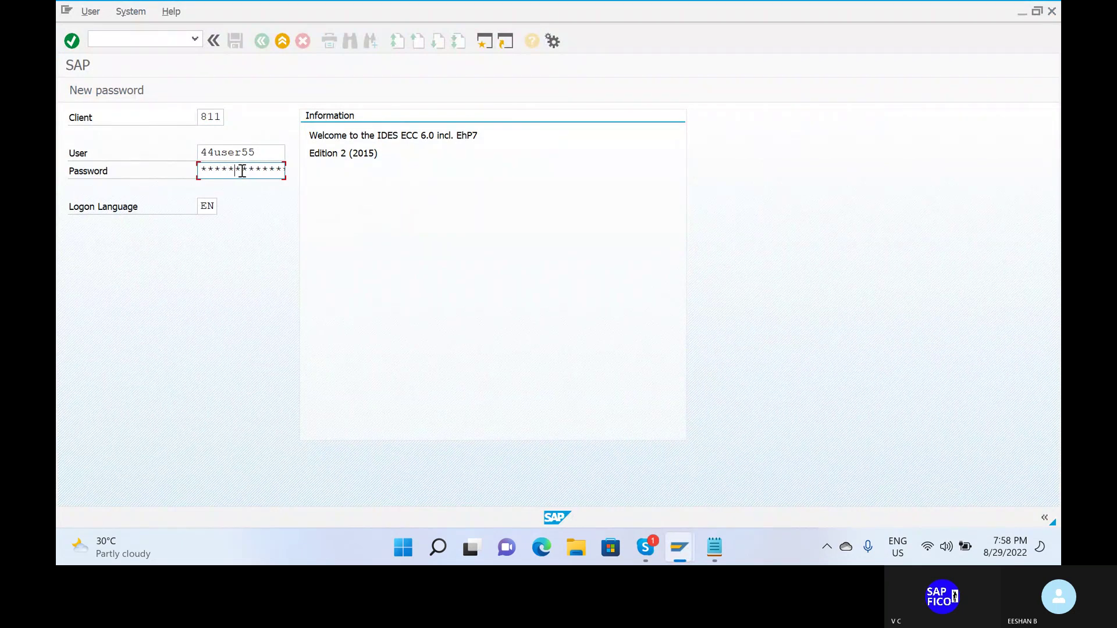
key(Return)
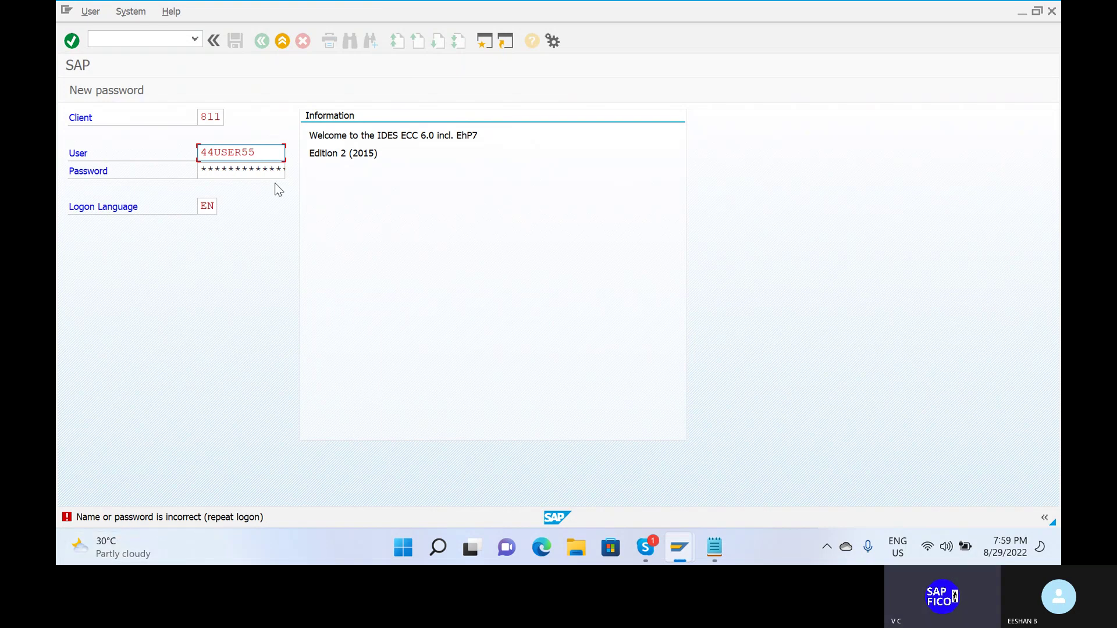
Step: Log on to client 800 instead after the failed logon
click(222, 117)
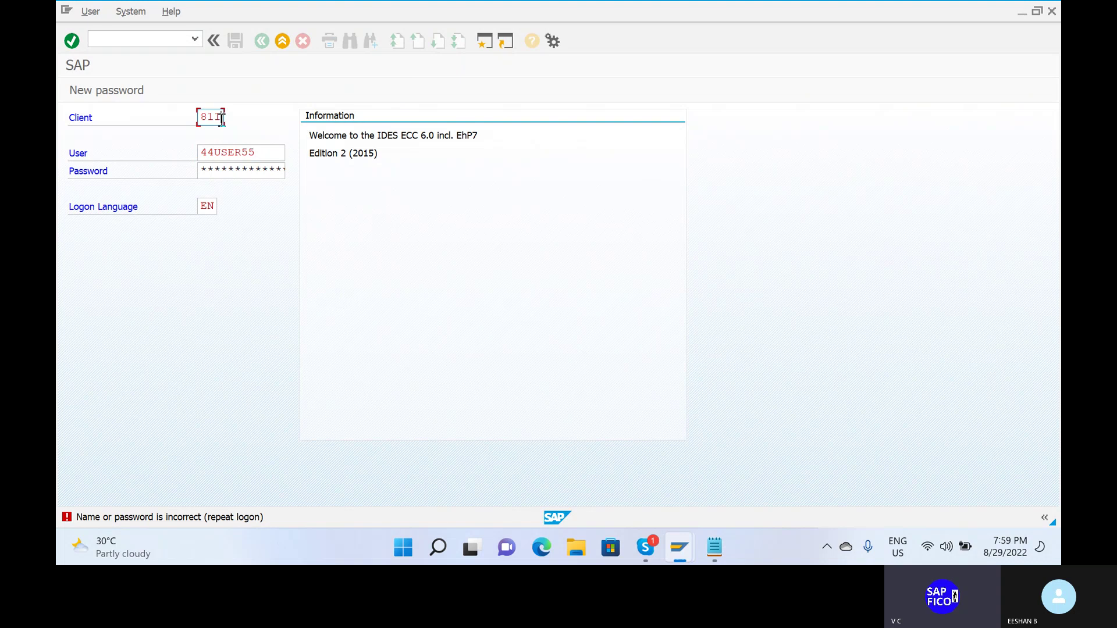
key(BackSpace)
key(BackSpace)
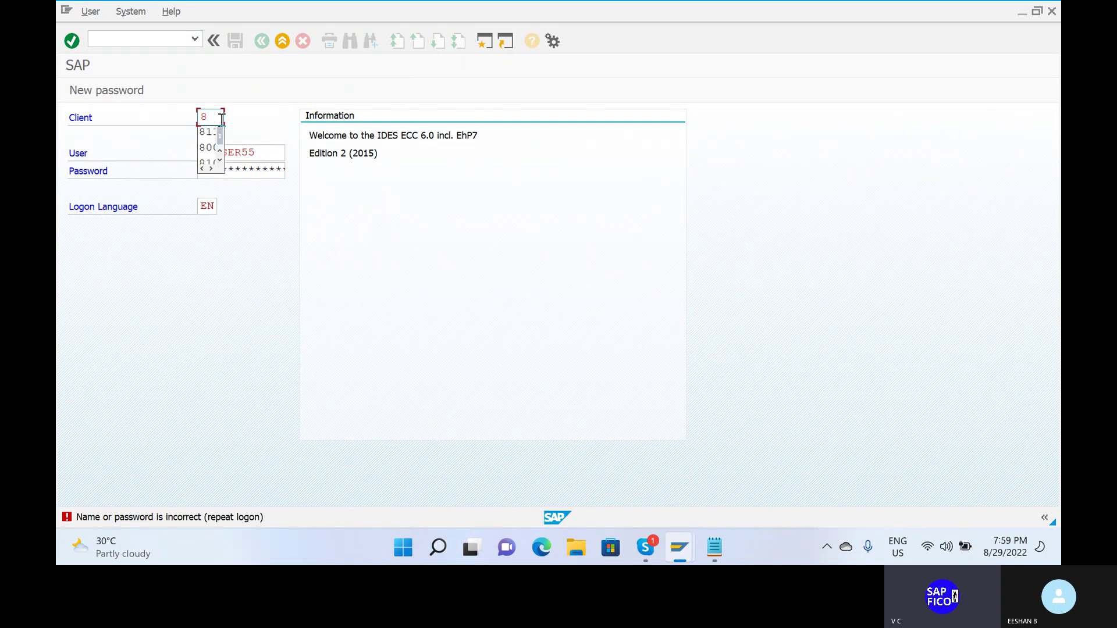
click(207, 148)
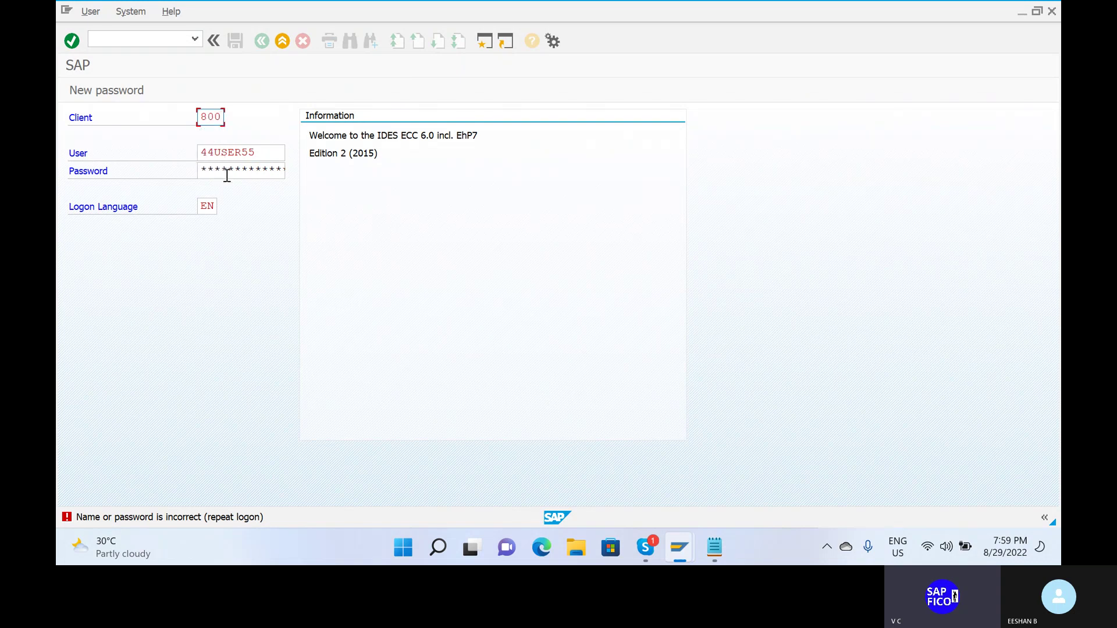
click(227, 170)
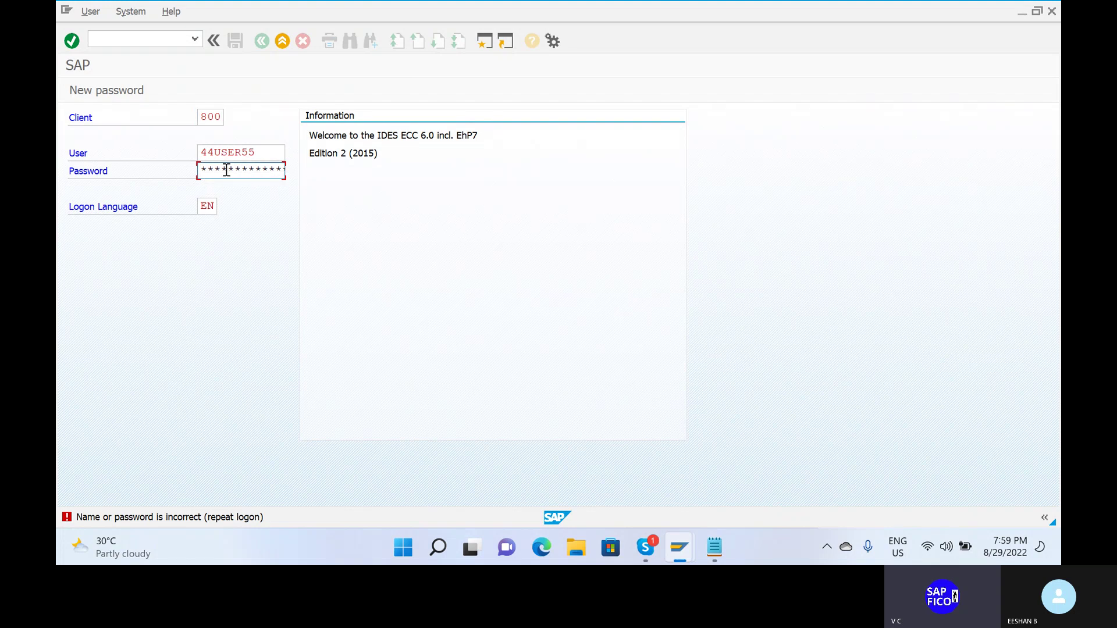
key(Return)
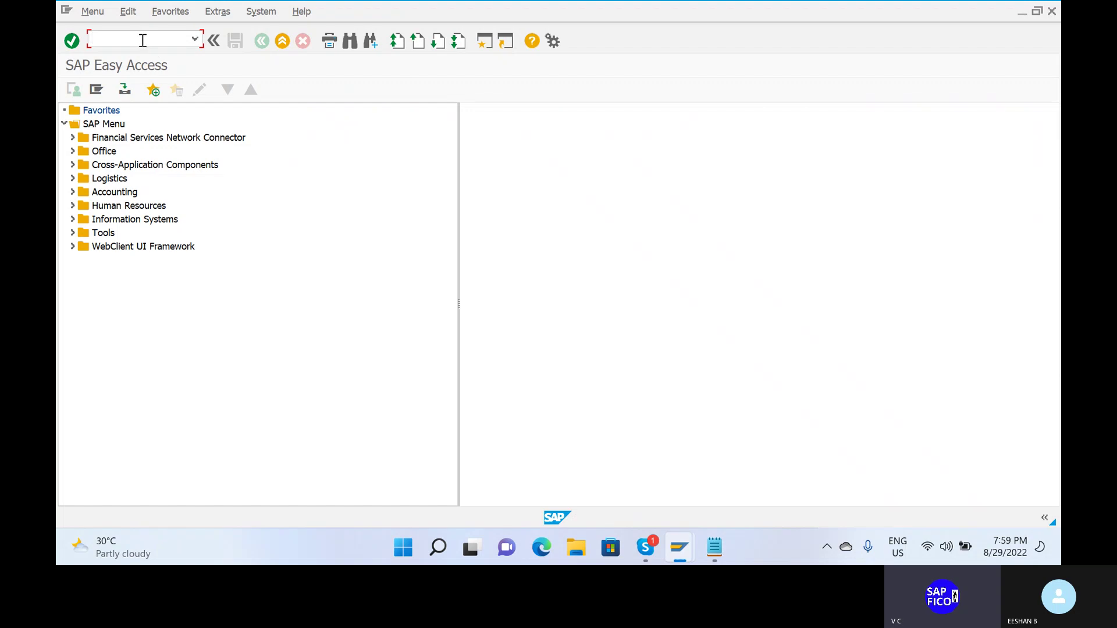
Step: Run SE09 (after mistyped SC09) and display the user's transport requests
text(SC09)
key(Return)
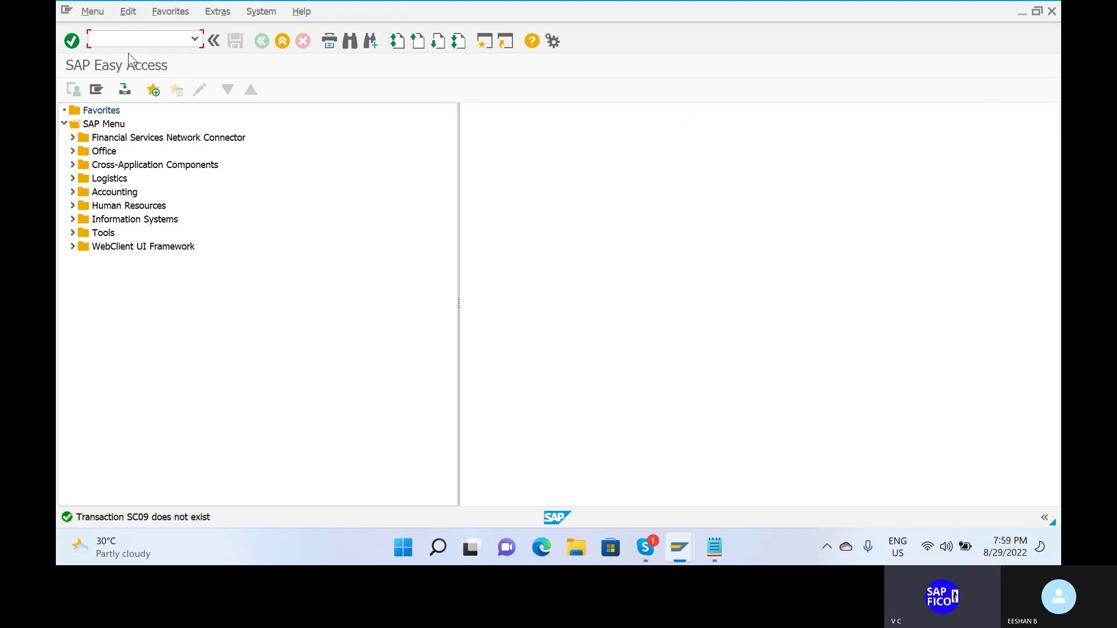
text(SE09)
key(Return)
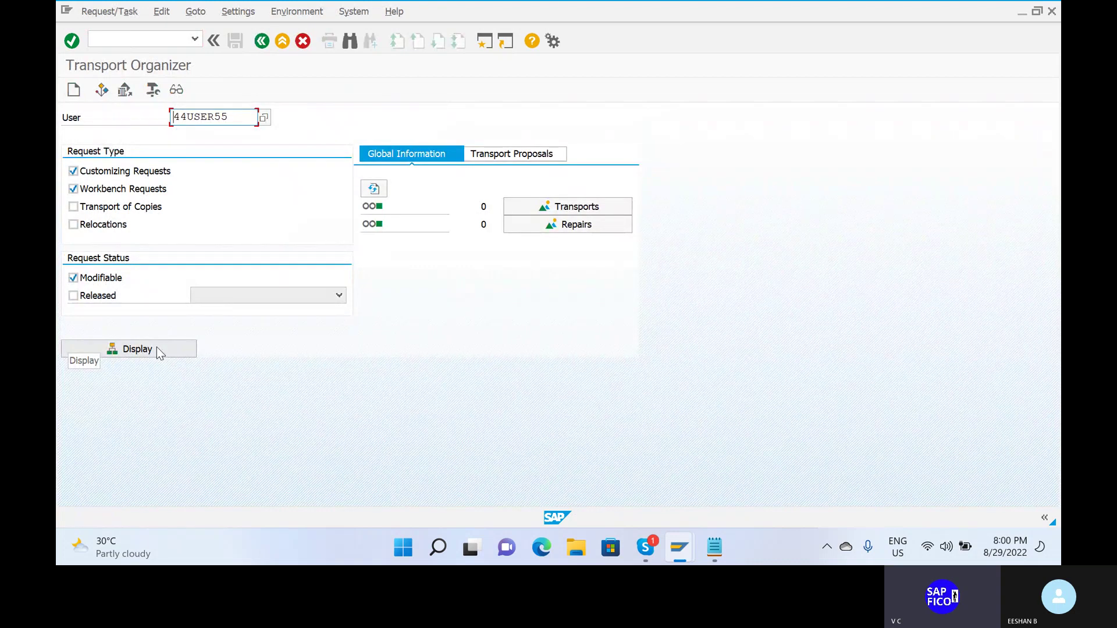
click(156, 348)
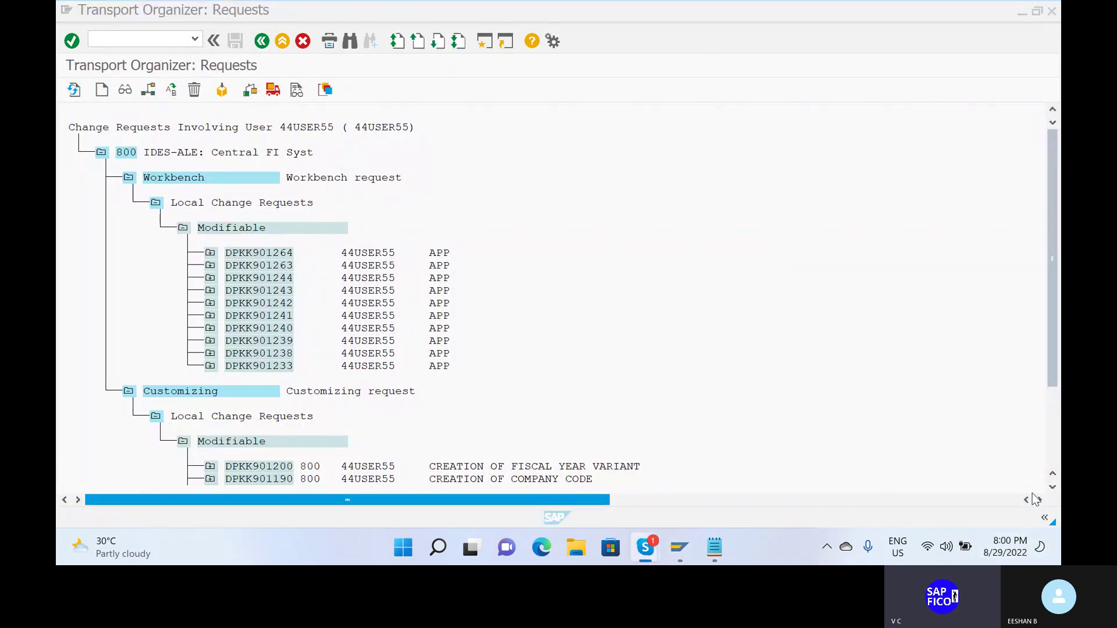
click(1052, 488)
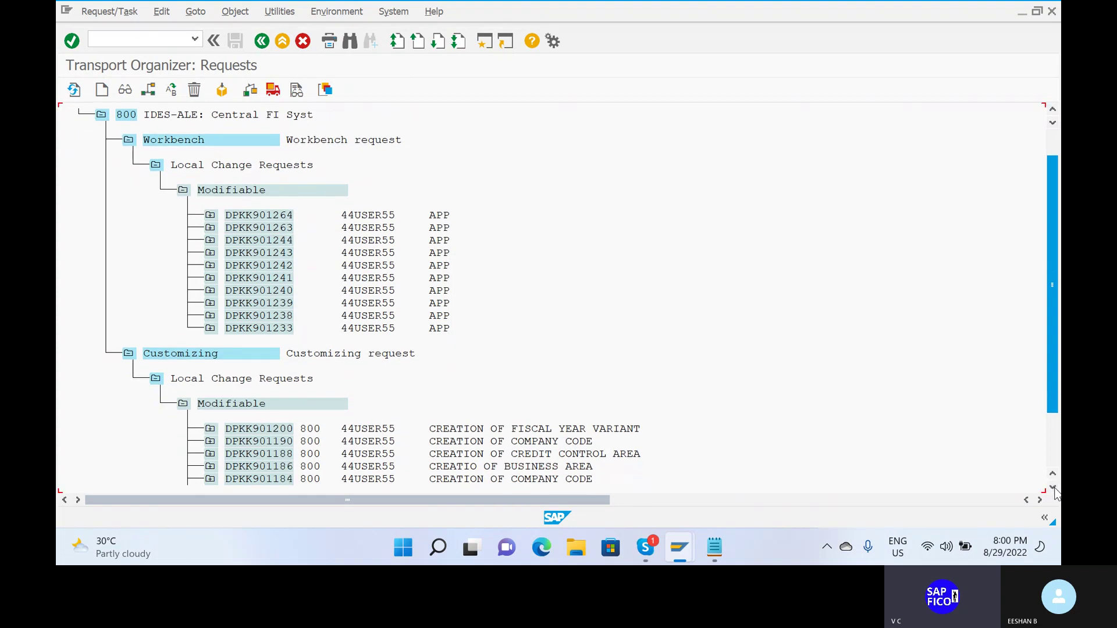
click(1053, 488)
click(1052, 487)
click(1053, 488)
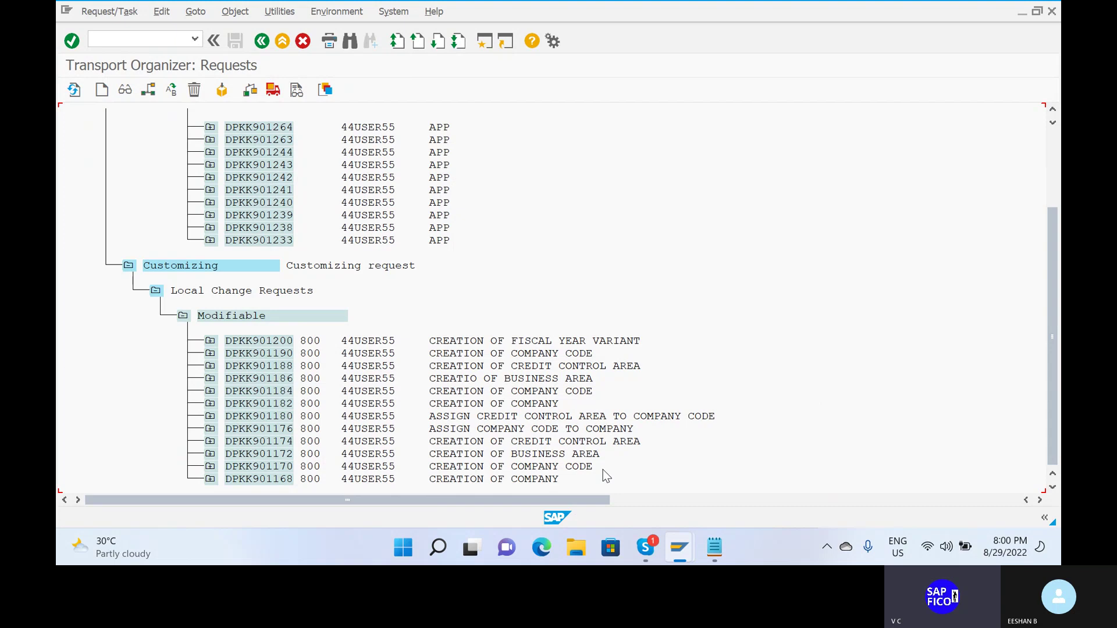
Step: Expand request DPKK901170 and task DPKK901171, then copy the task number DPKK901171
click(210, 470)
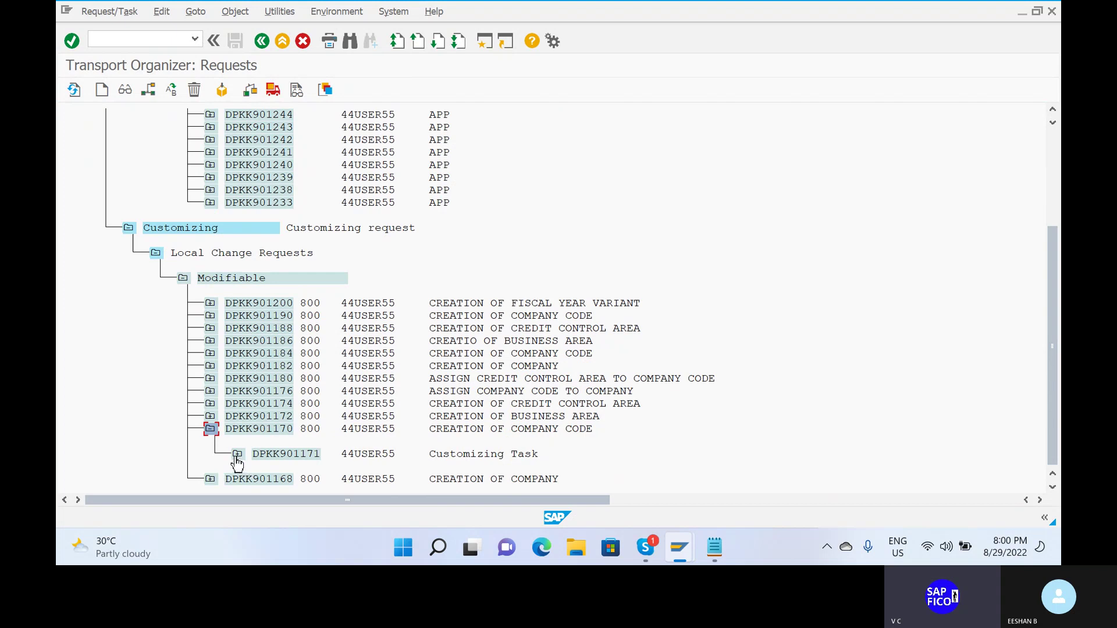
click(236, 458)
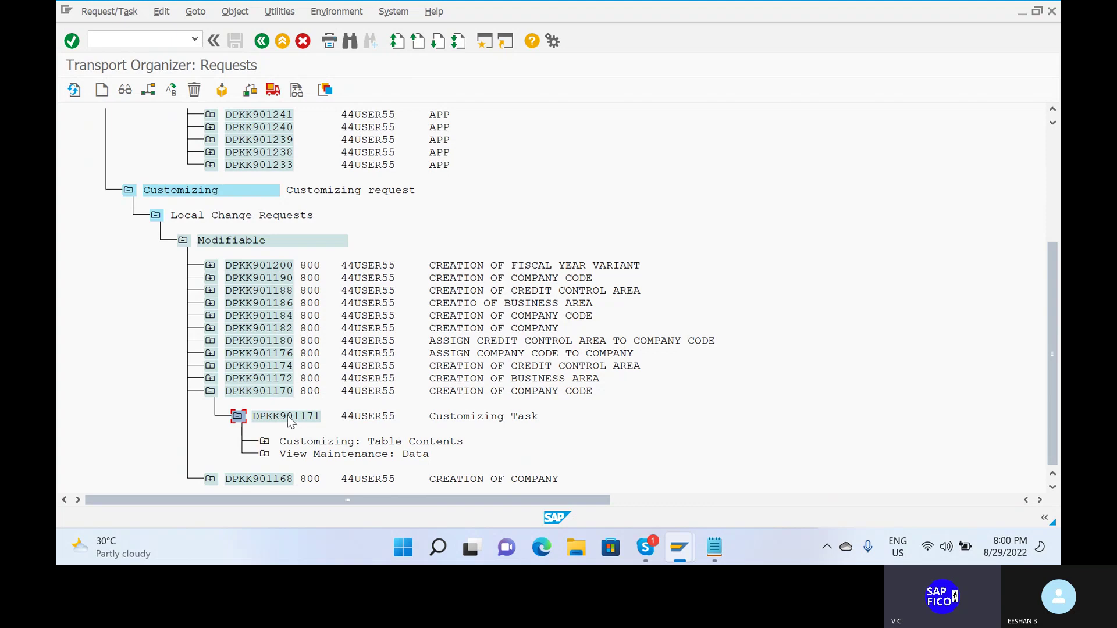
click(288, 416)
key(ctrl+y)
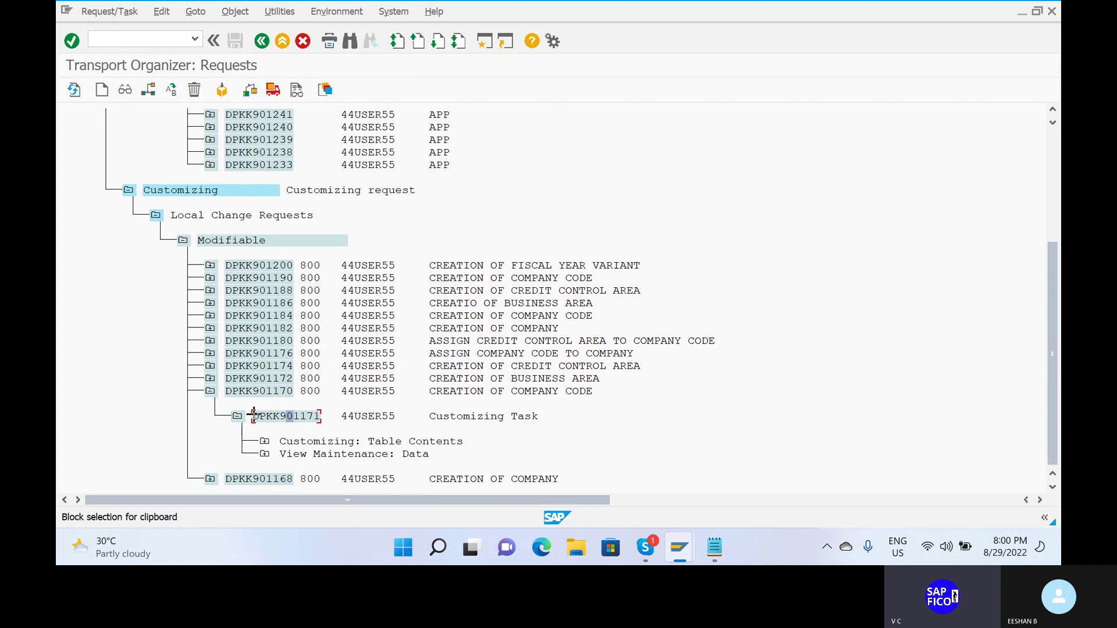
drag(254, 414, 321, 417)
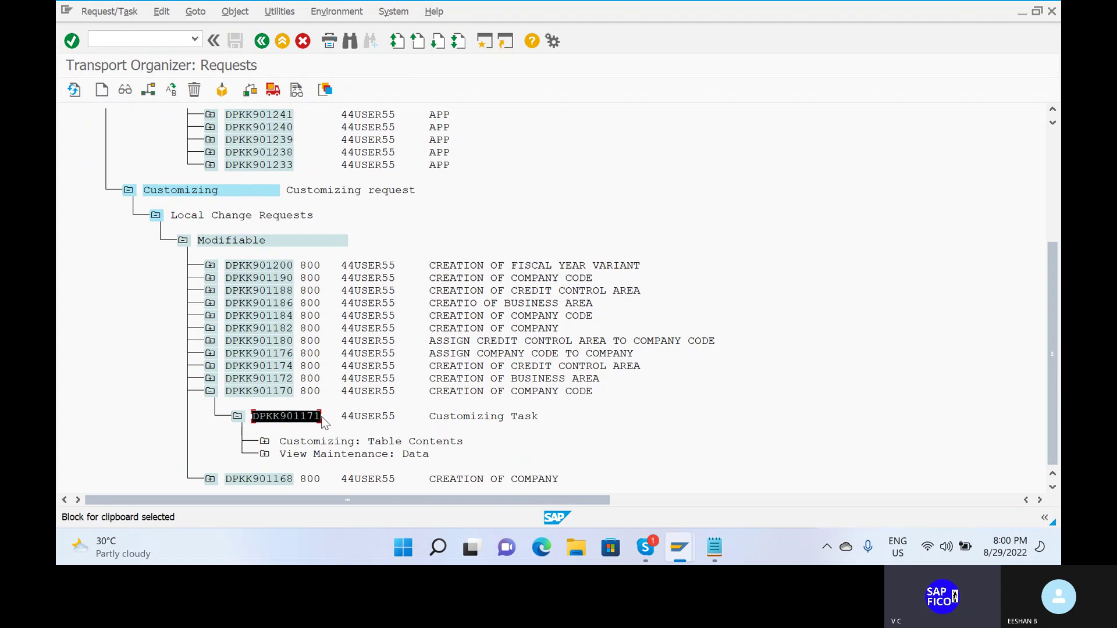
key(ctrl+c)
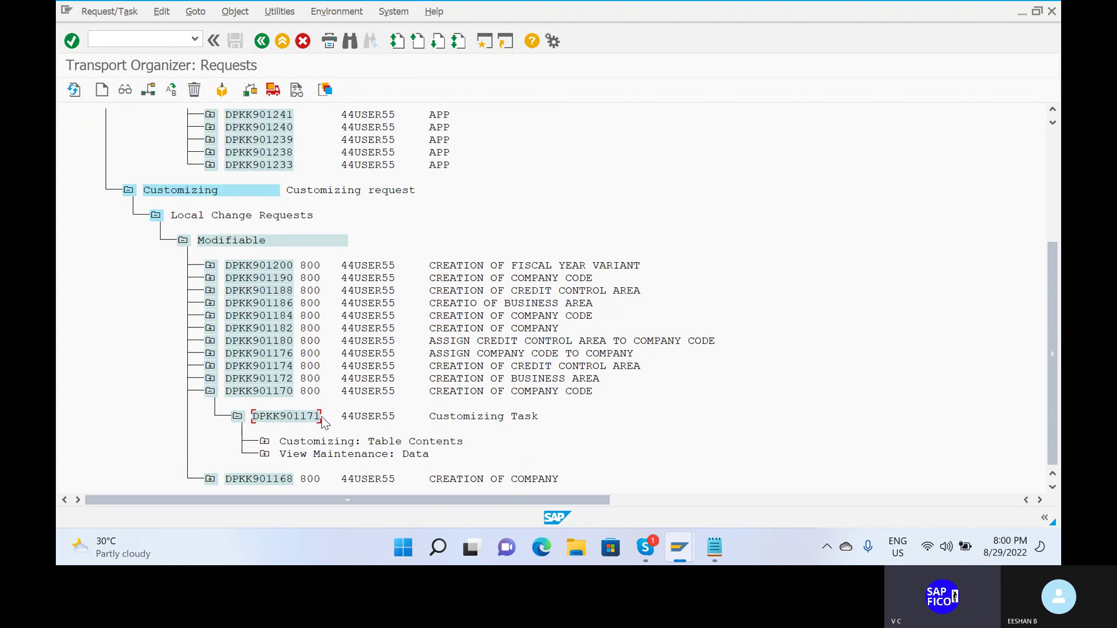
Step: Open a second SAP session running SCC1, Copy by Transport Request
click(484, 42)
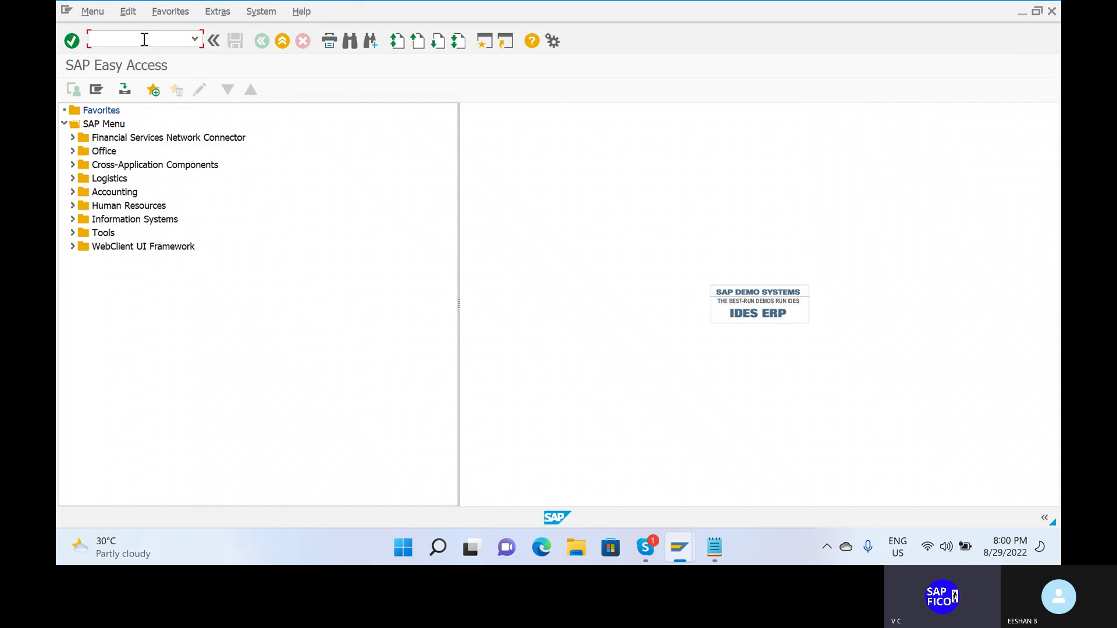
text(SCC1)
key(Return)
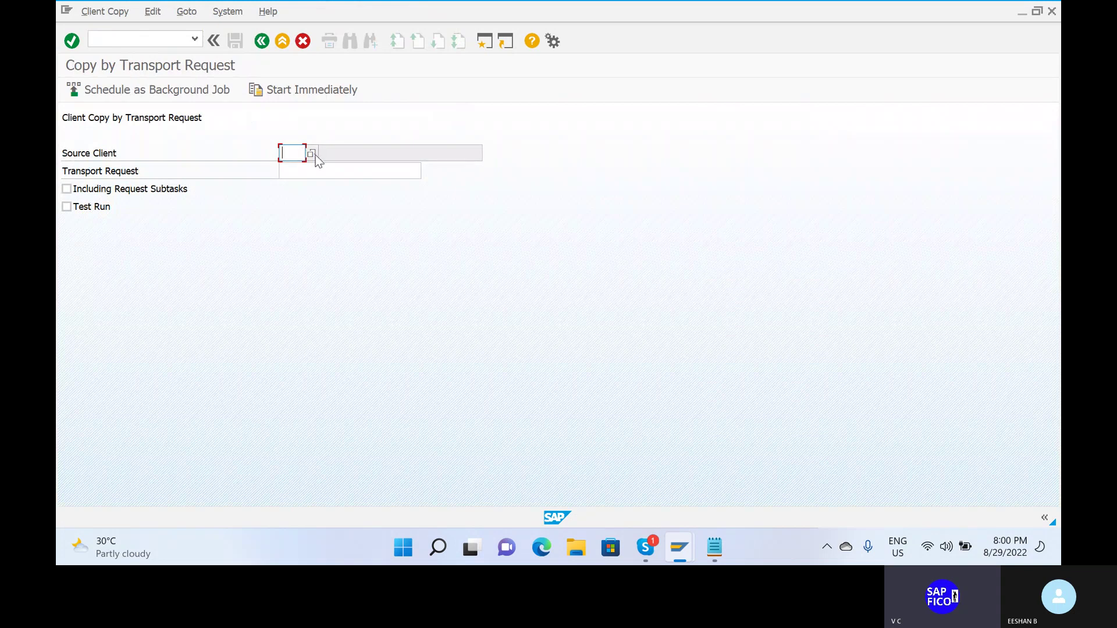
Step: Enter source client 800, paste request DPKK901171, tick subtasks, and start immediately
text(800)
click(332, 170)
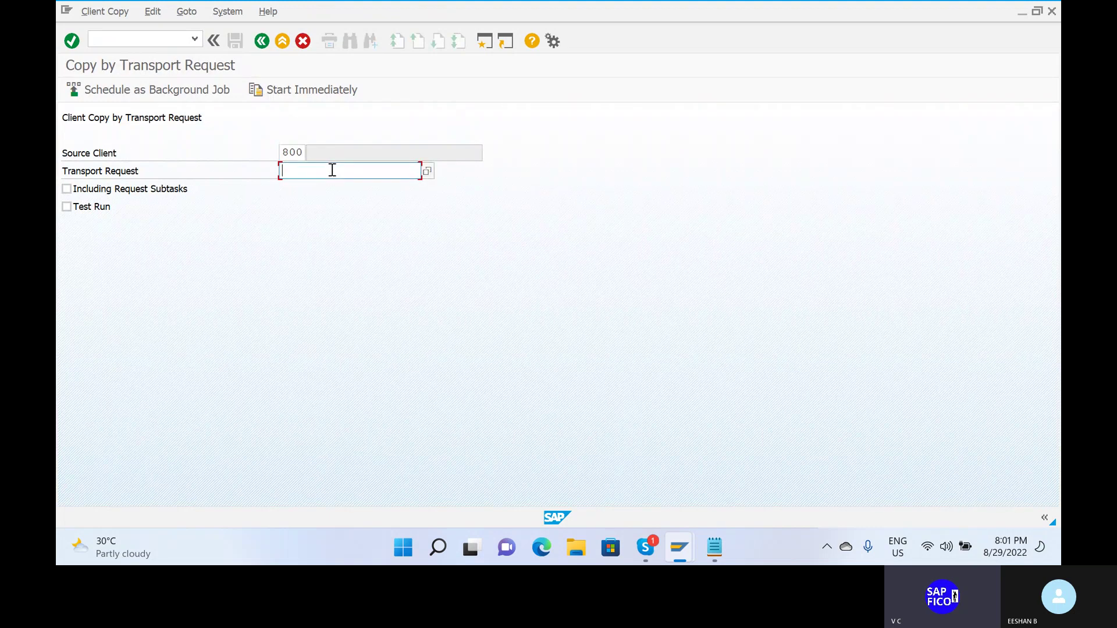
key(ctrl+v)
click(124, 196)
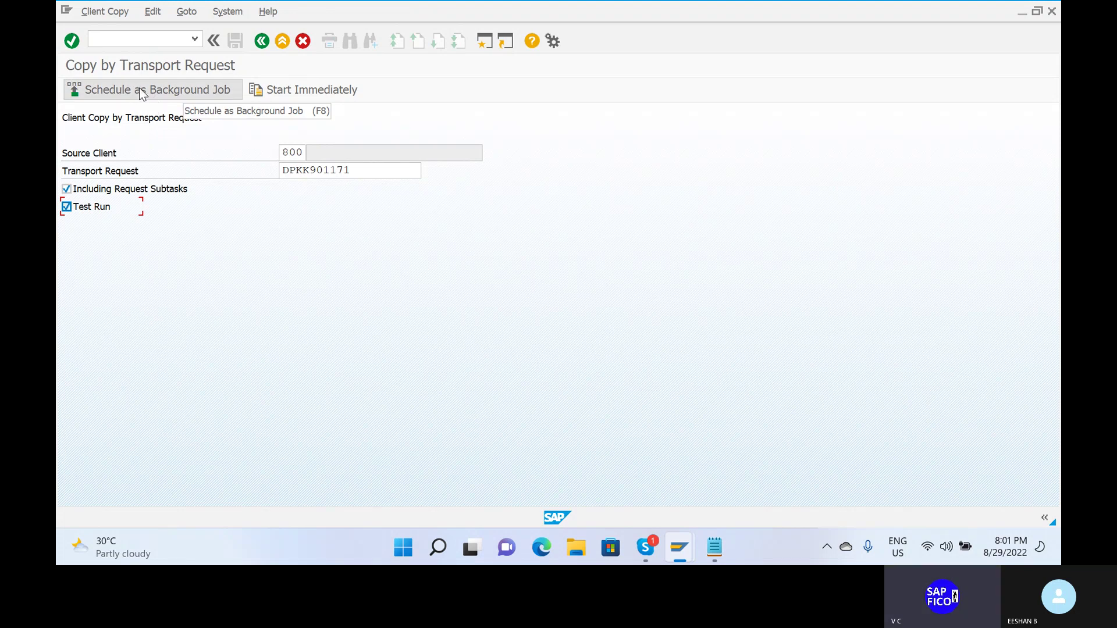
click(324, 96)
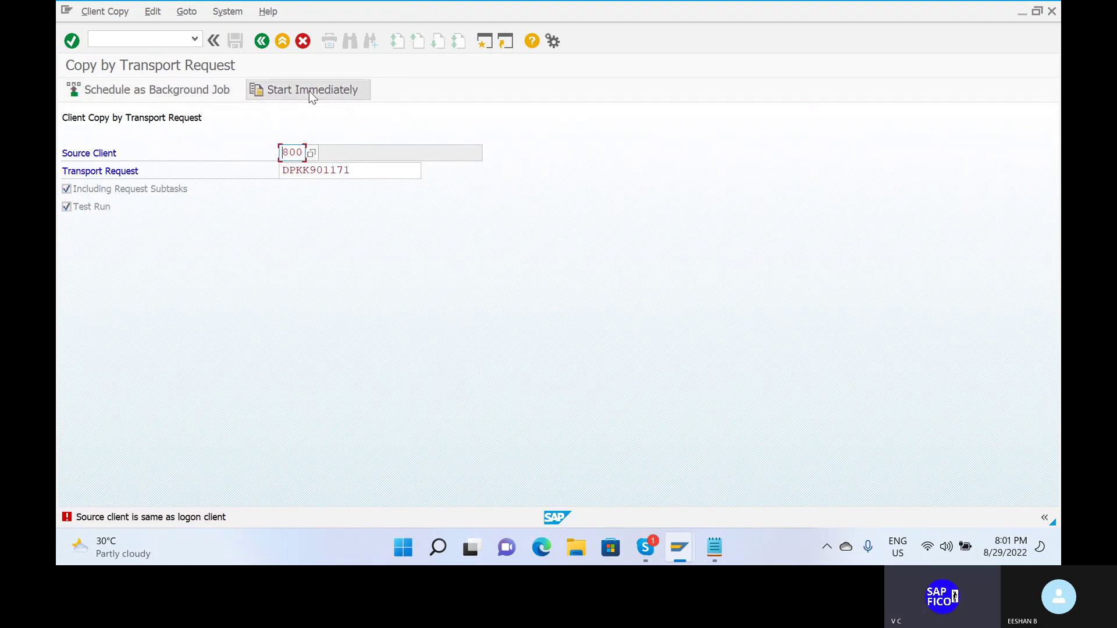
mouse_move(162, 534)
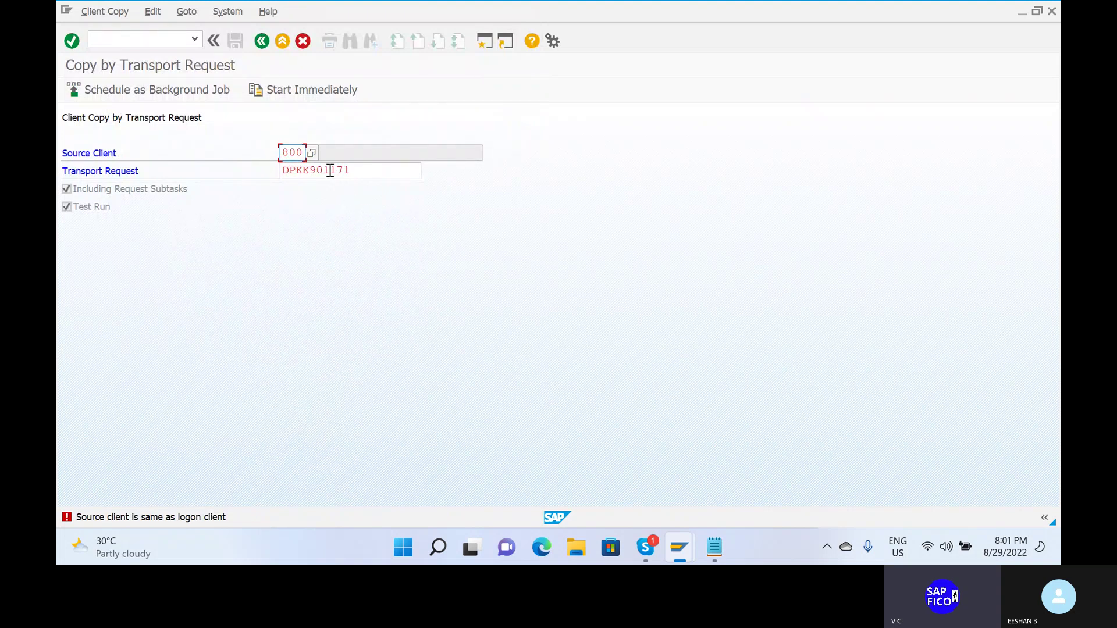
Step: Choose source client 810 from the F4 list, start the copy, then cancel the confirmation
click(312, 153)
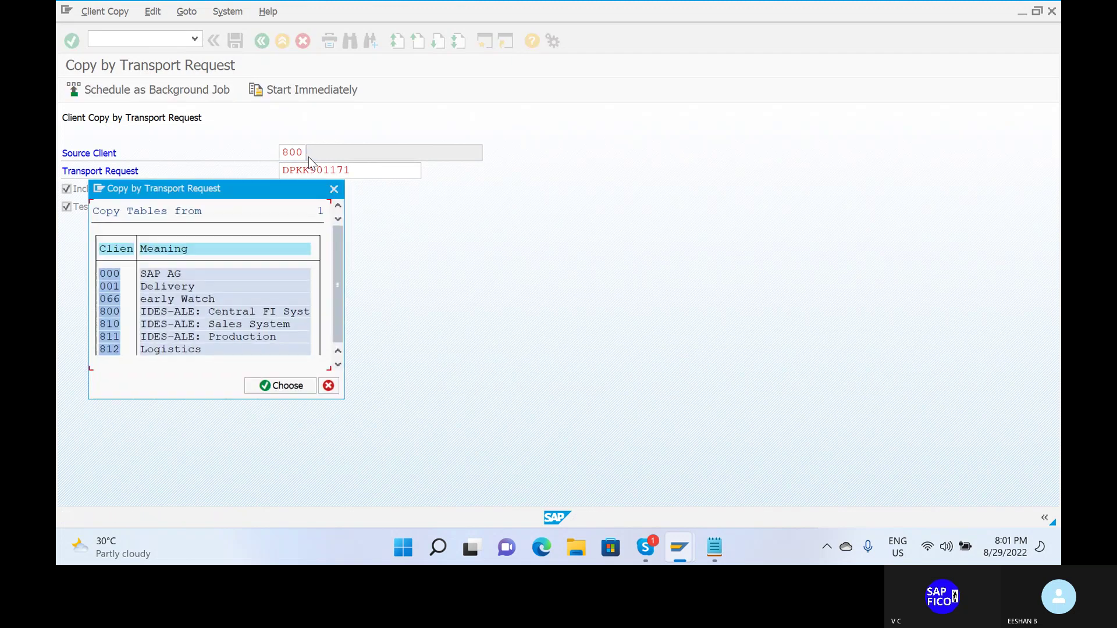
double_click(111, 323)
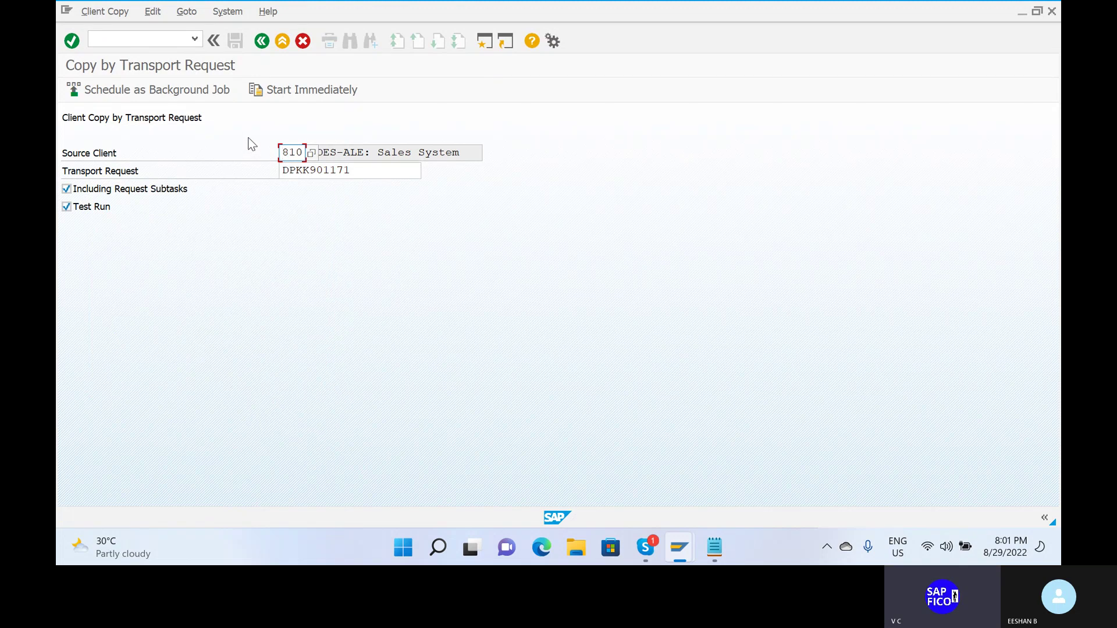
click(301, 92)
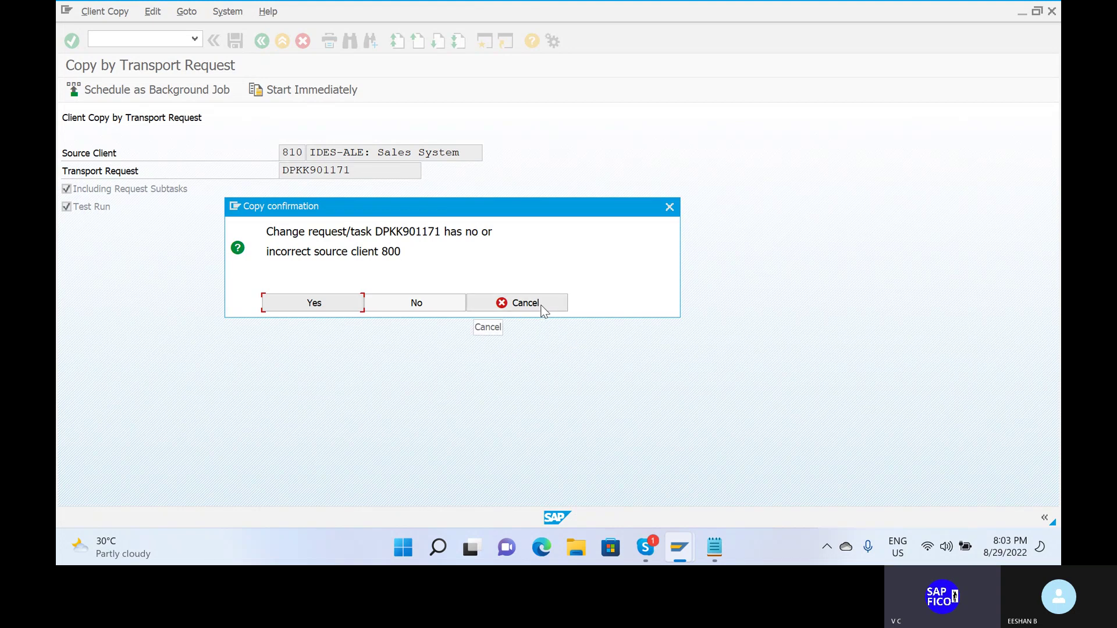
click(542, 310)
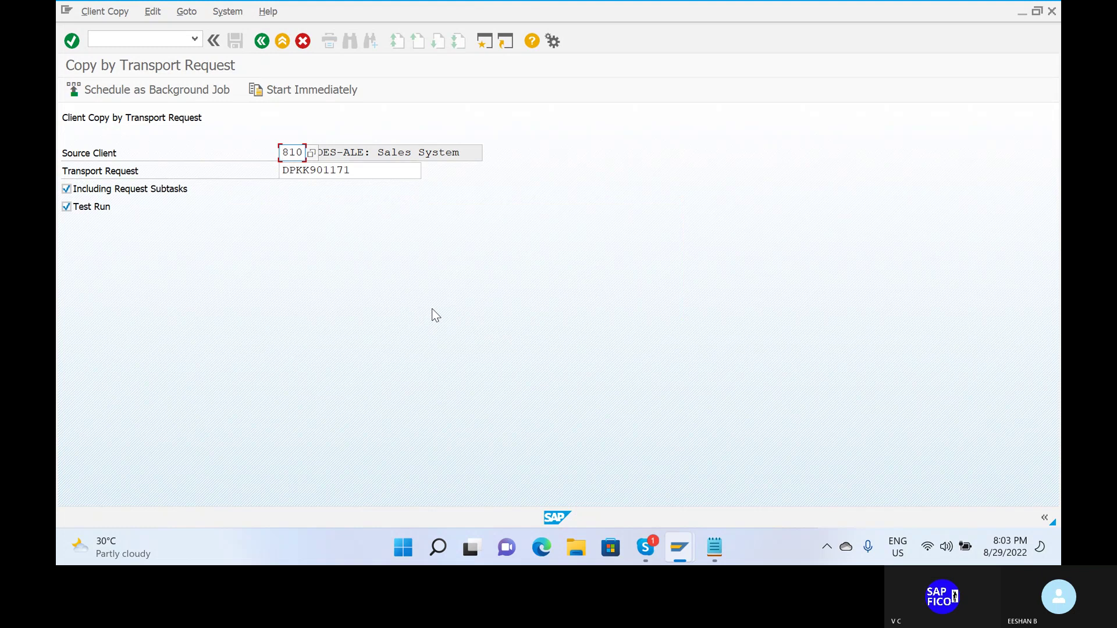